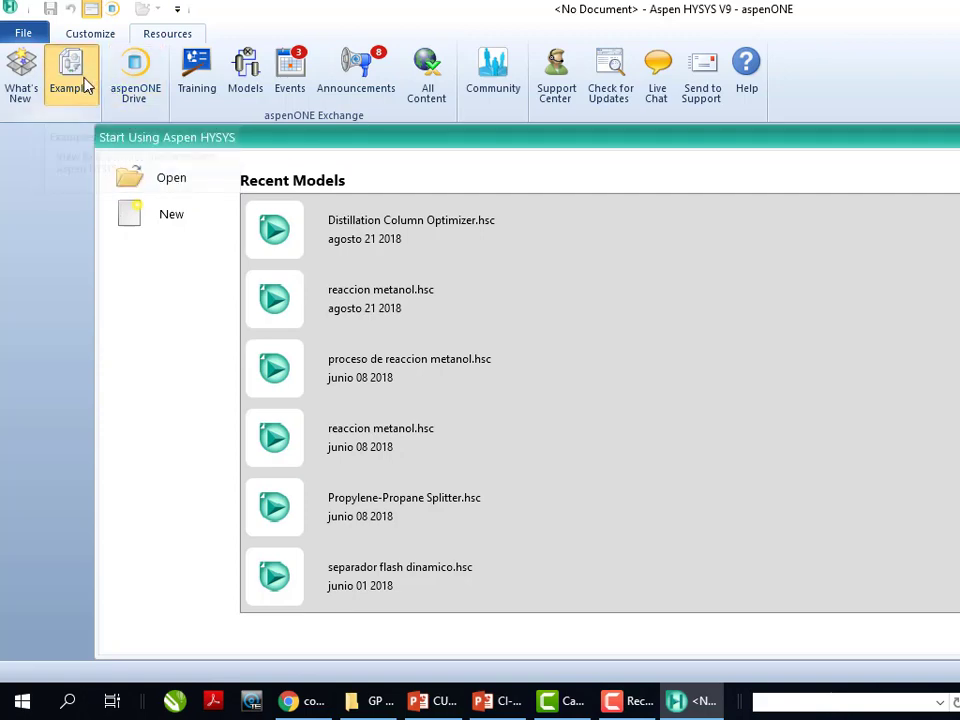
Open the supplied example cases and look through the Samples folder down to the end of the list.
{"action": "left_click", "coordinate": [86, 86]}
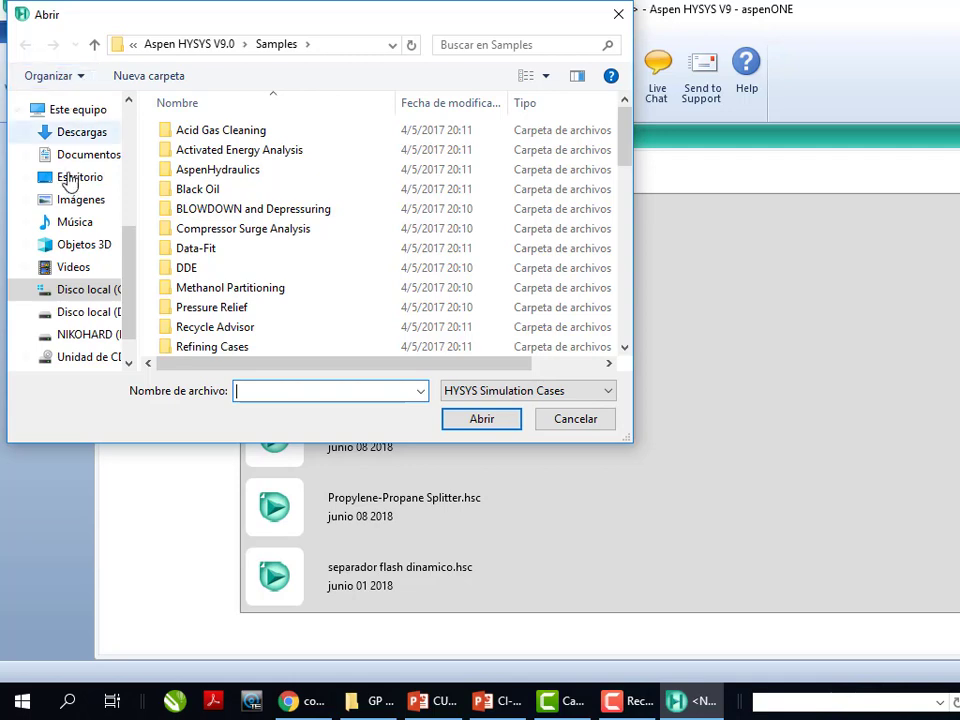
{"action": "left_click", "coordinate": [625, 347]}
{"action": "left_click", "coordinate": [625, 347]}
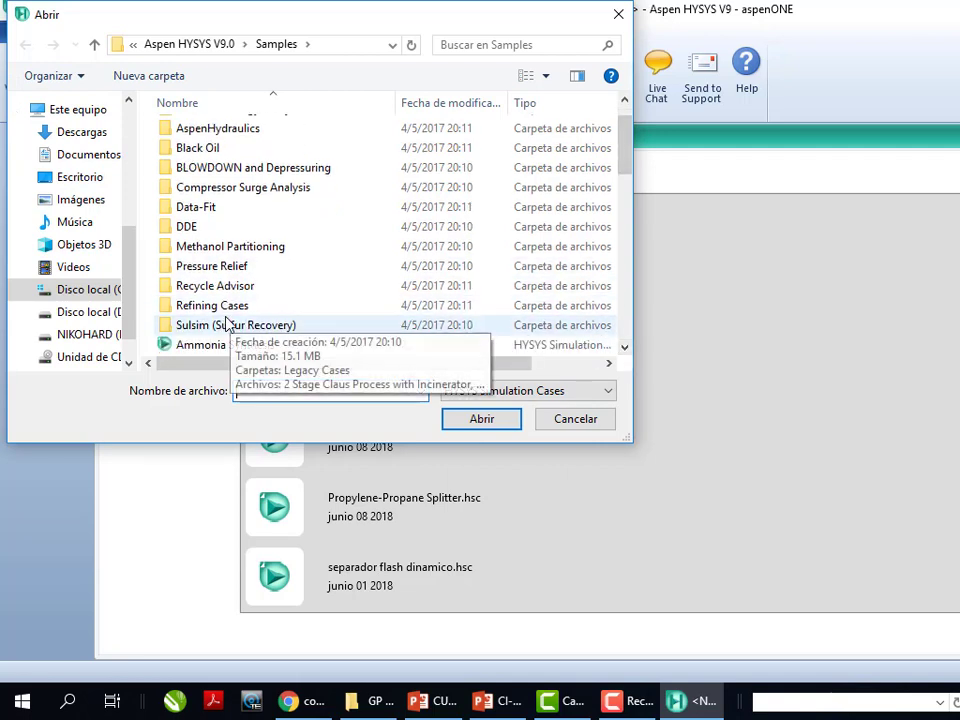
{"action": "left_click", "coordinate": [626, 348]}
{"action": "left_click", "coordinate": [626, 348]}
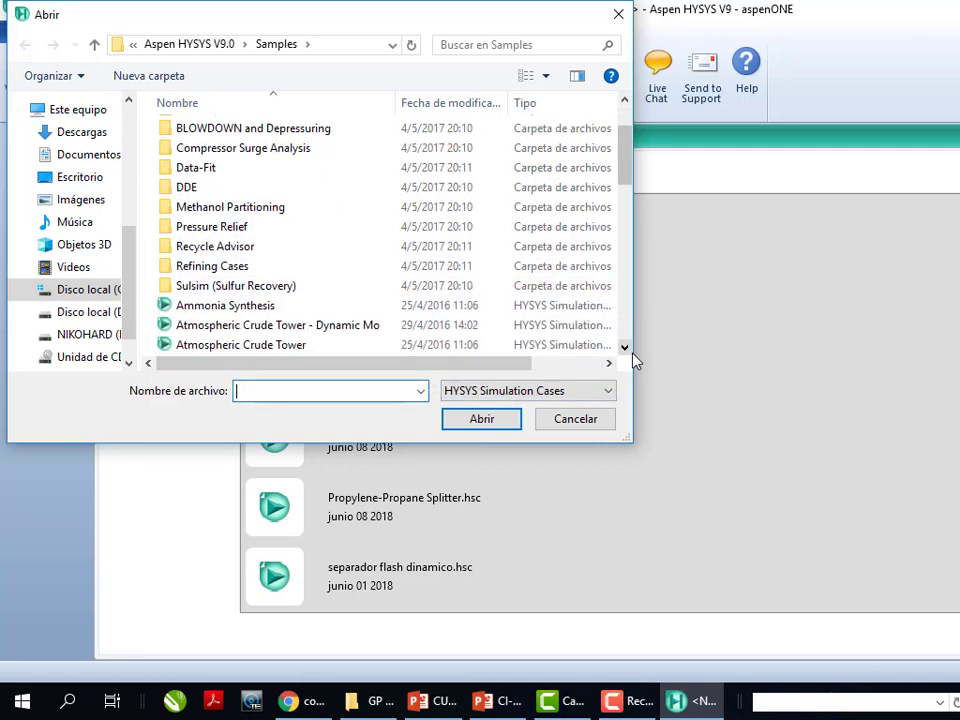
{"action": "left_click", "coordinate": [626, 348]}
{"action": "left_click", "coordinate": [626, 348]}
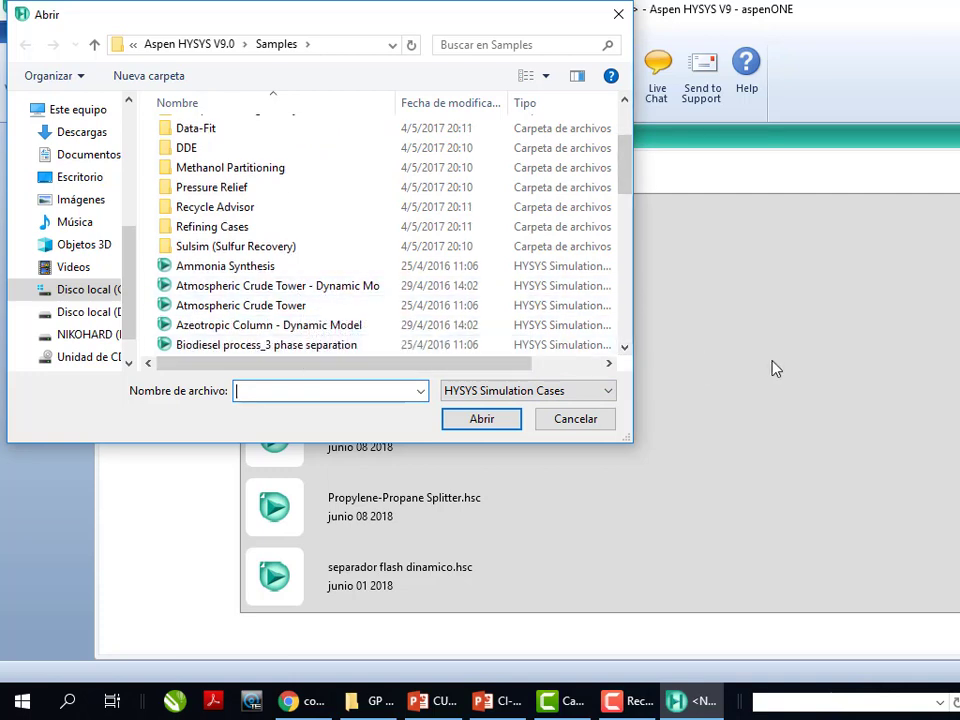
{"action": "left_click", "coordinate": [625, 349]}
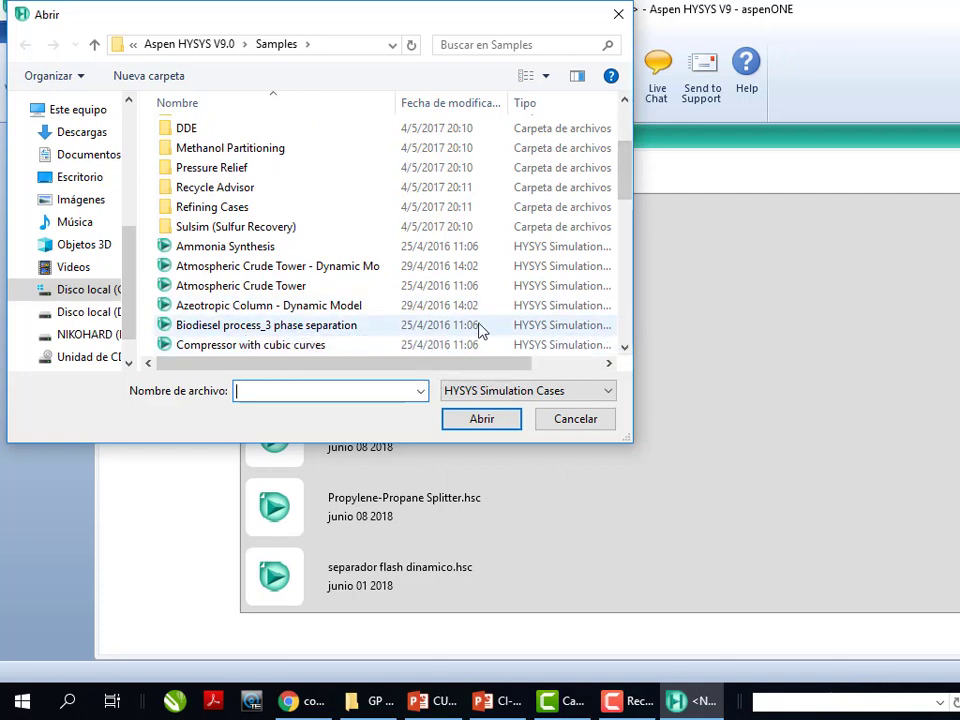
{"action": "left_click", "coordinate": [625, 349]}
{"action": "left_click", "coordinate": [625, 349]}
{"action": "left_click", "coordinate": [625, 349]}
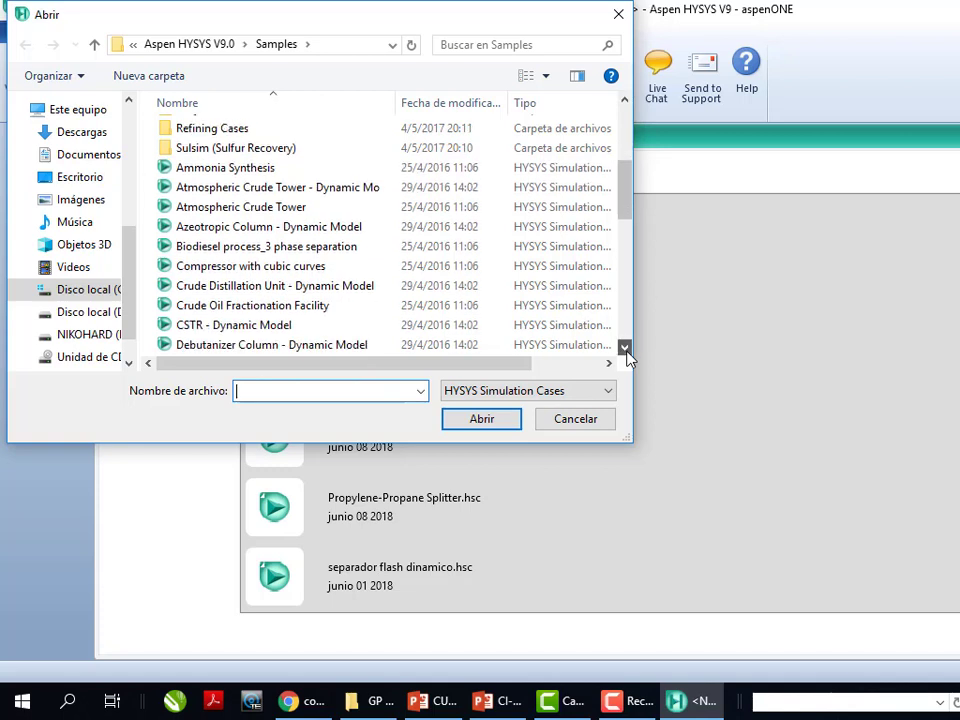
{"action": "left_click", "coordinate": [625, 349]}
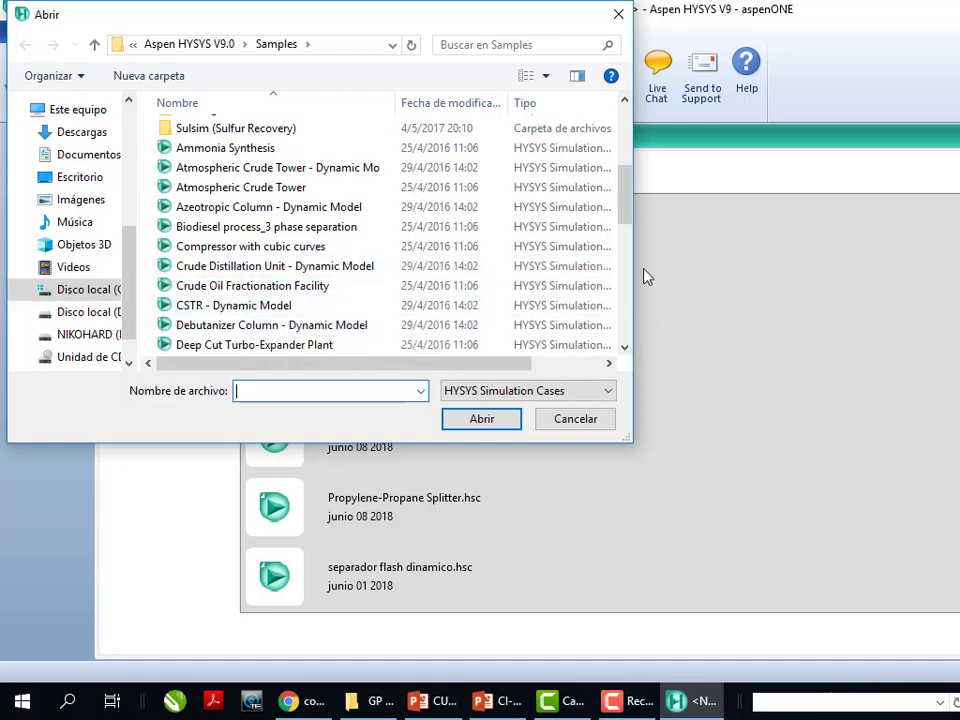
{"action": "left_click_drag", "start_coordinate": [624, 214], "coordinate": [630, 326]}
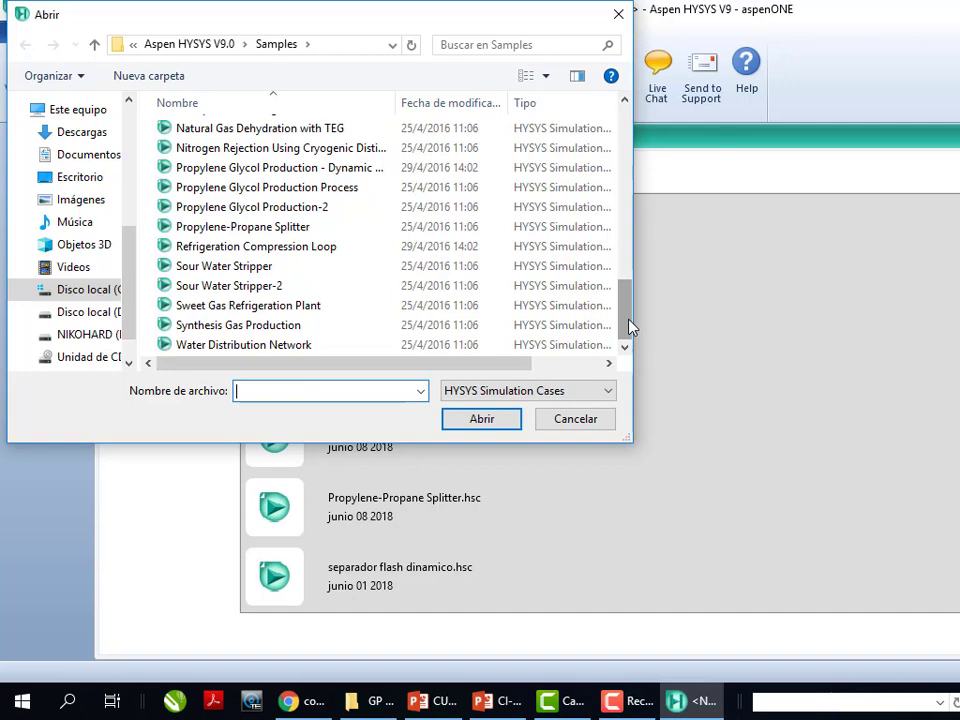
Open the sample case Biodiesel process_3 phase separation from the Samples folder.
{"action": "left_click_drag", "start_coordinate": [632, 326], "coordinate": [658, 261]}
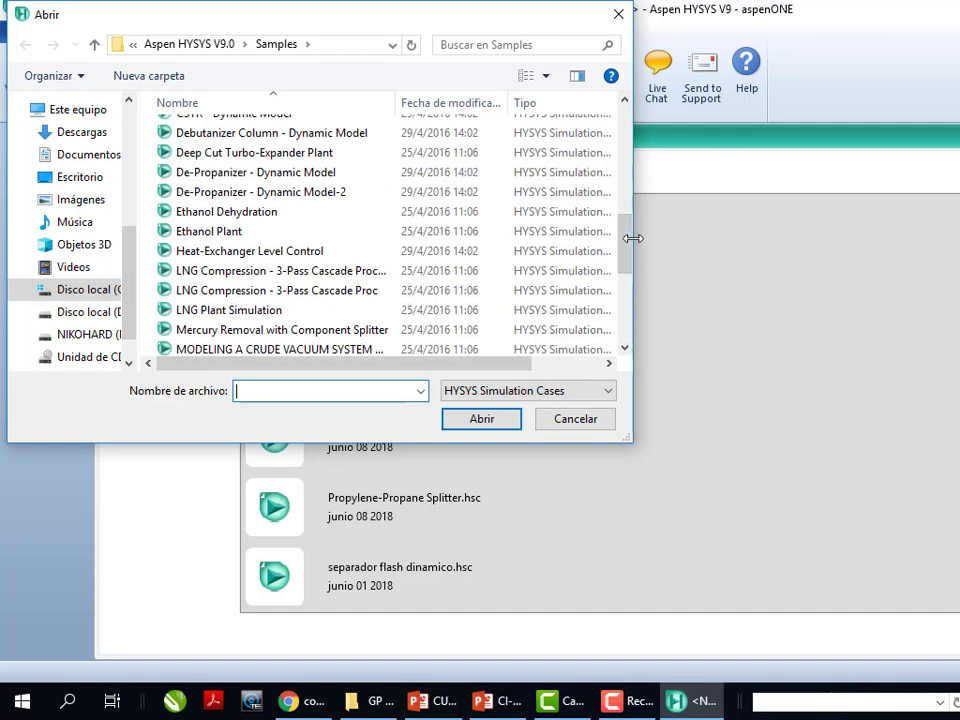
{"action": "left_click_drag", "start_coordinate": [632, 246], "coordinate": [643, 214]}
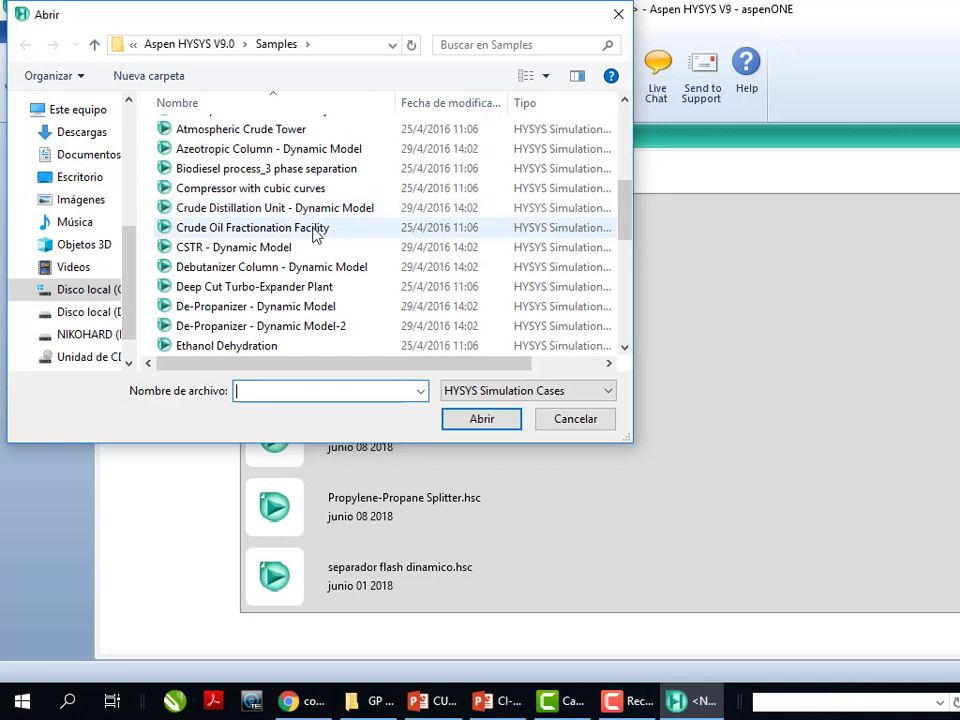
{"action": "double_click", "coordinate": [268, 176]}
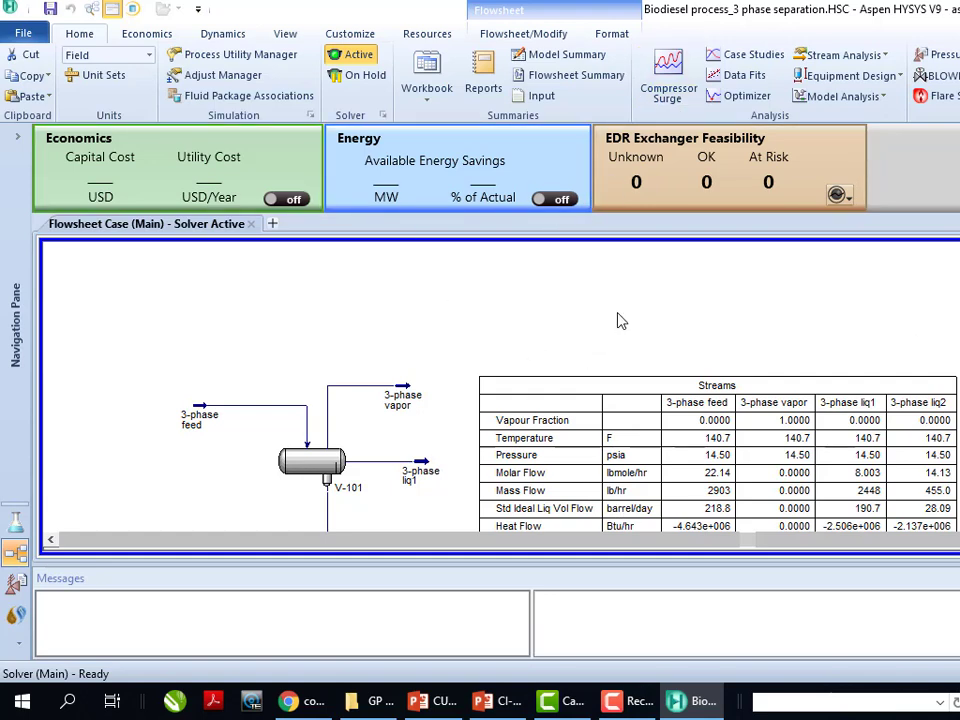
Open the Atmospheric Crude Tower case from the supplied examples.
{"action": "left_click", "coordinate": [34, 38]}
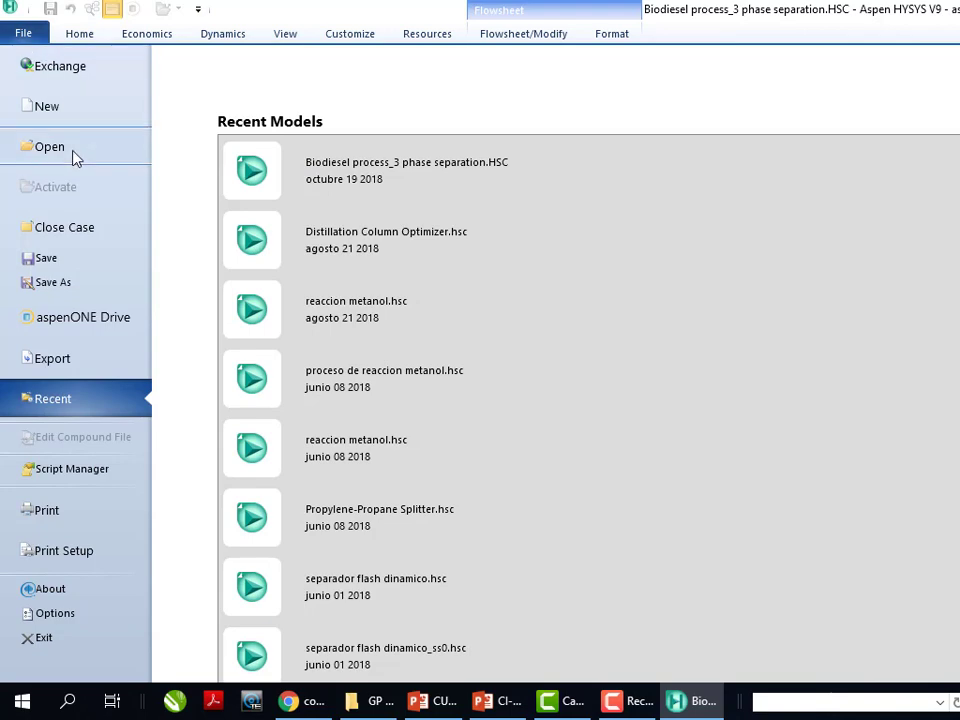
{"action": "left_click", "coordinate": [428, 36]}
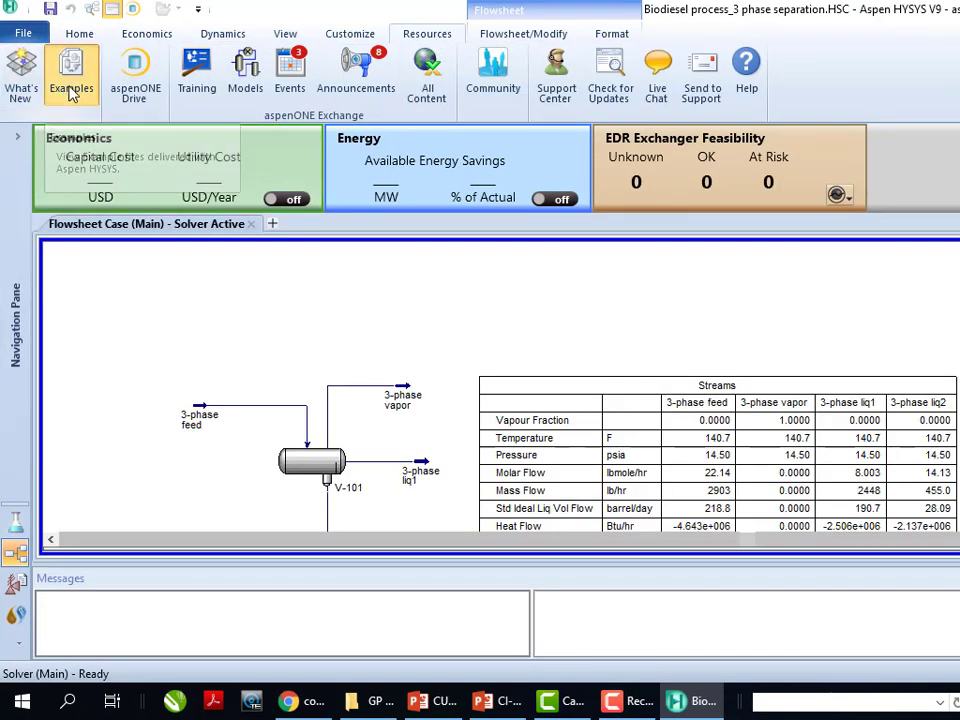
{"action": "left_click", "coordinate": [71, 72]}
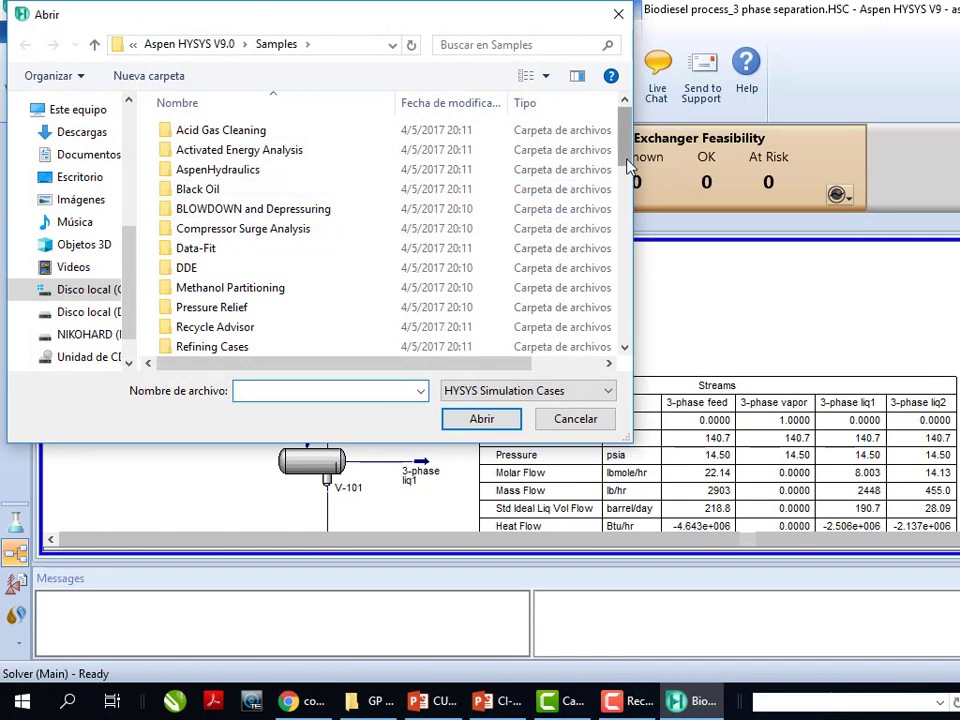
{"action": "scroll", "coordinate": [615, 205], "scroll_direction": "down", "scroll_amount": 3}
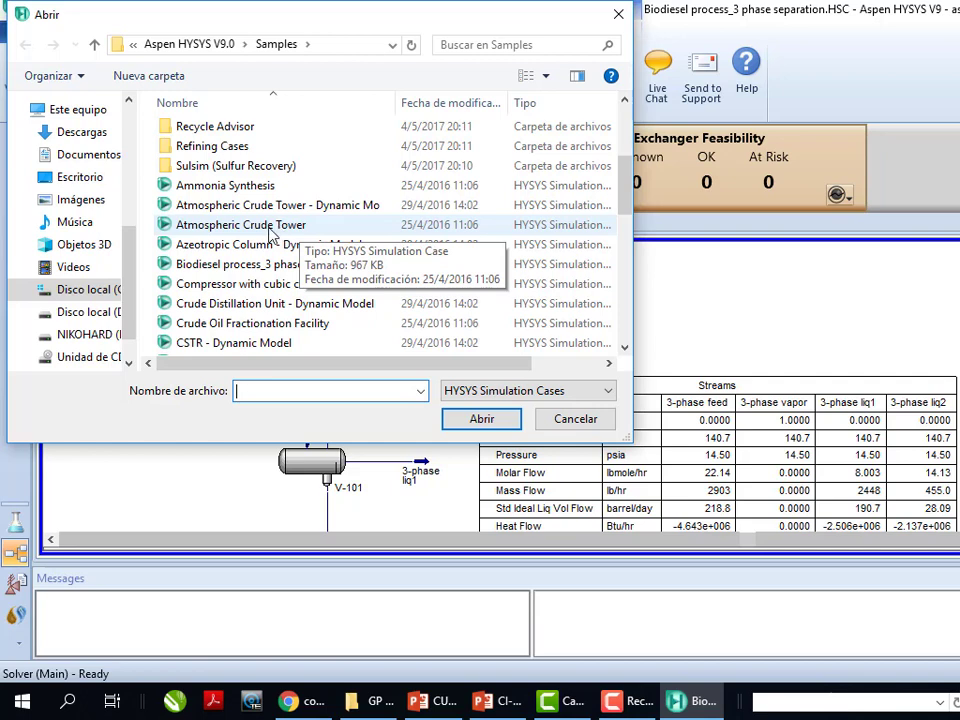
{"action": "double_click", "coordinate": [270, 226]}
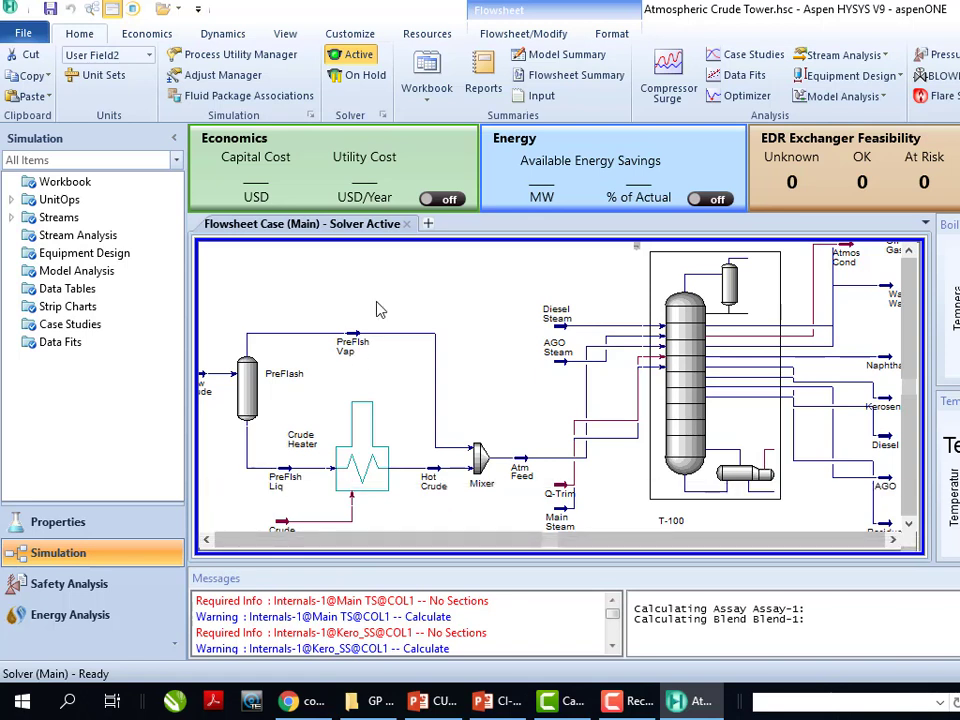
Enlarge the crude tower flowsheet area, then view the Boiling Point Properties plot at full size.
{"action": "left_click_drag", "start_coordinate": [375, 301], "coordinate": [607, 356]}
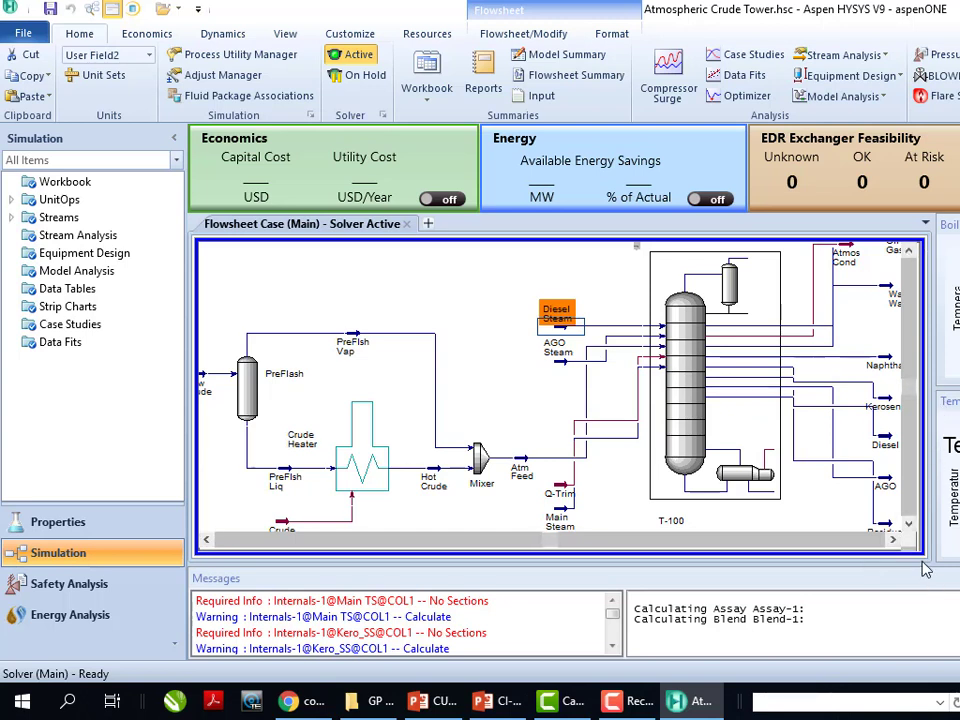
{"action": "left_click_drag", "start_coordinate": [933, 565], "coordinate": [933, 617]}
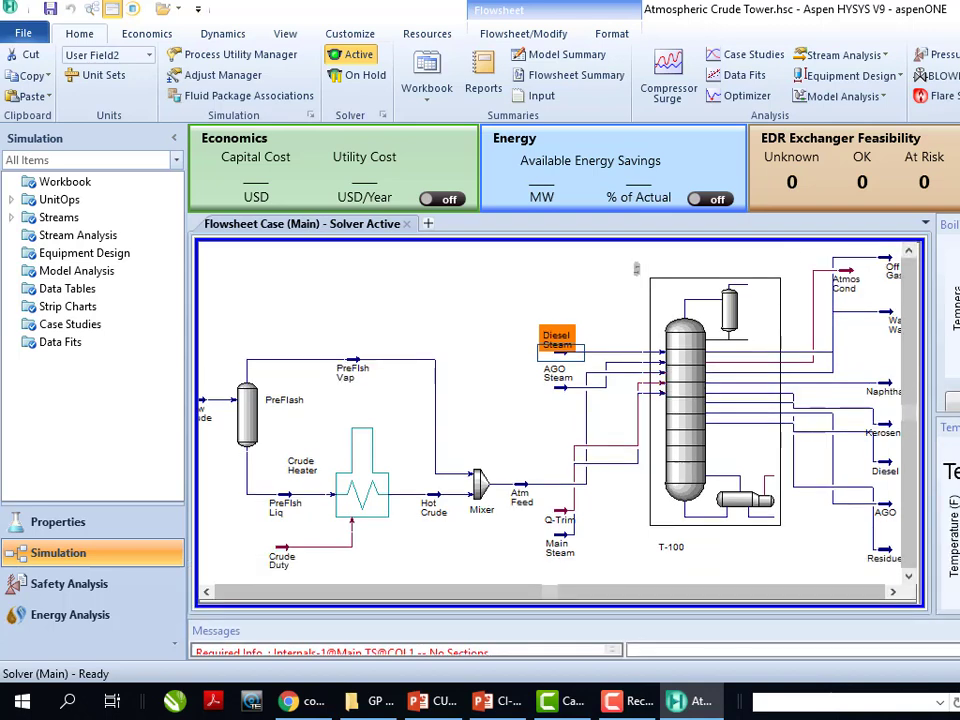
{"action": "left_click_drag", "start_coordinate": [950, 225], "coordinate": [793, 180]}
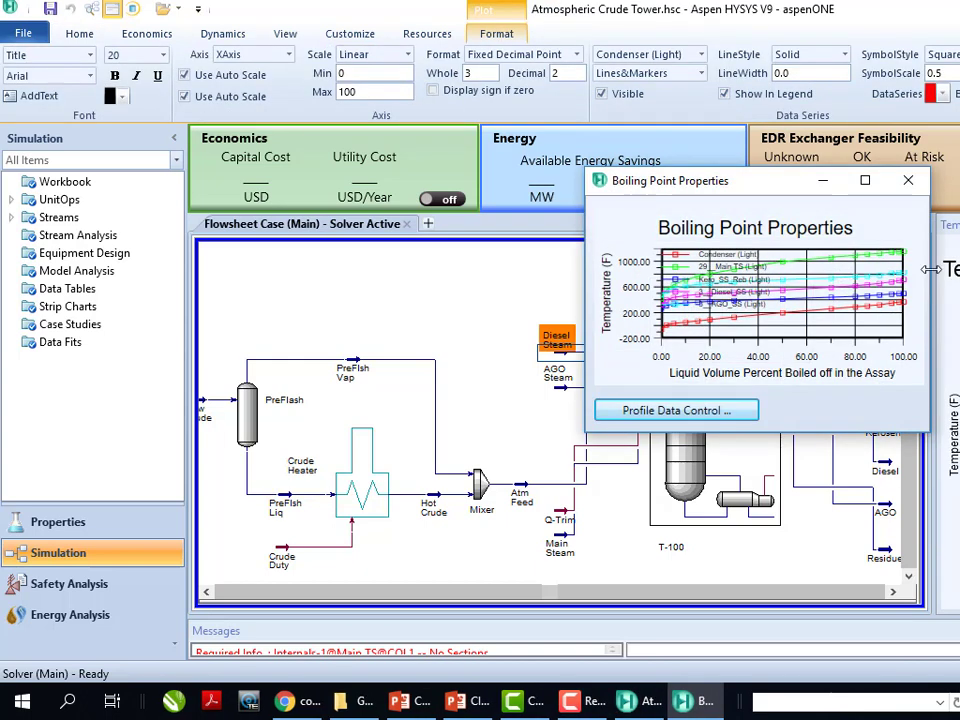
{"action": "left_click", "coordinate": [865, 180]}
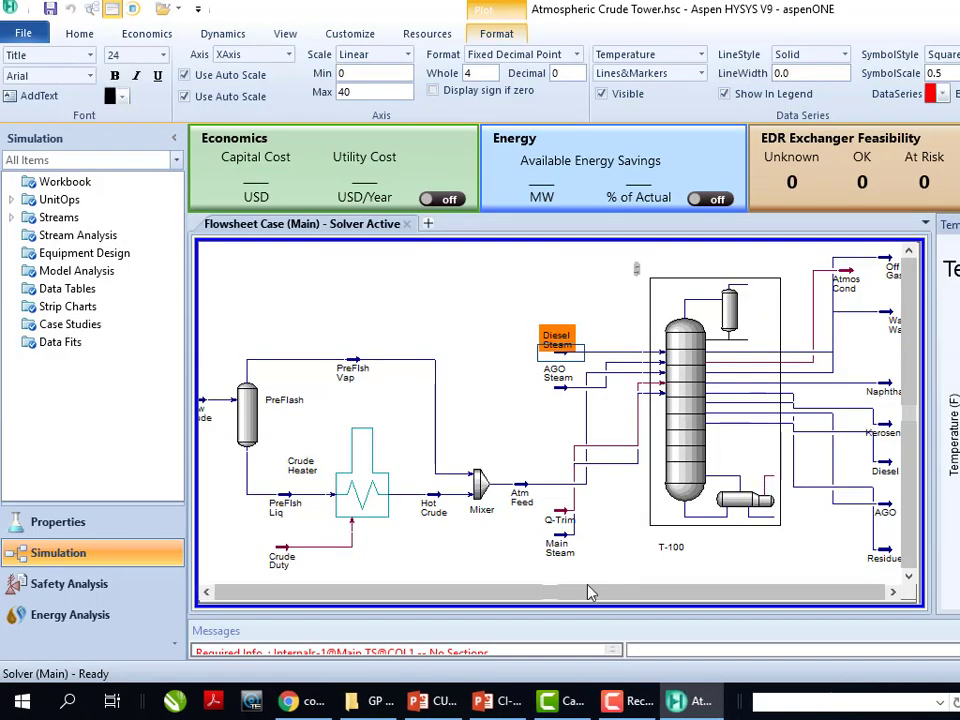
Look over both ends of the crude tower flowsheet, view the Temperature Profile plot at full size, and close the plot.
{"action": "left_click_drag", "start_coordinate": [590, 593], "coordinate": [767, 598]}
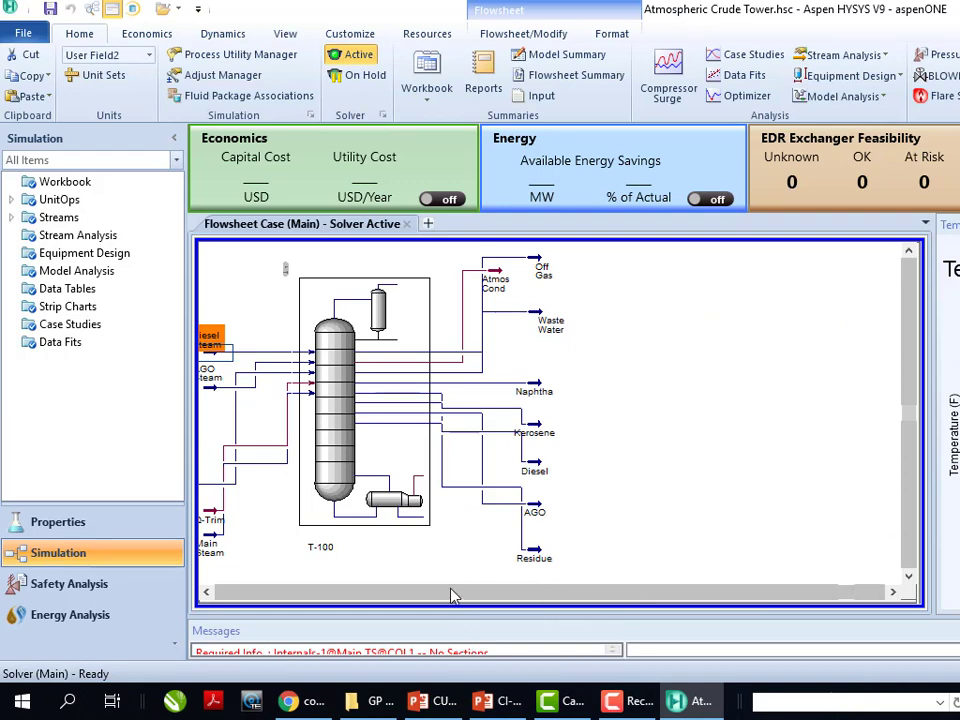
{"action": "left_click_drag", "start_coordinate": [451, 595], "coordinate": [245, 595]}
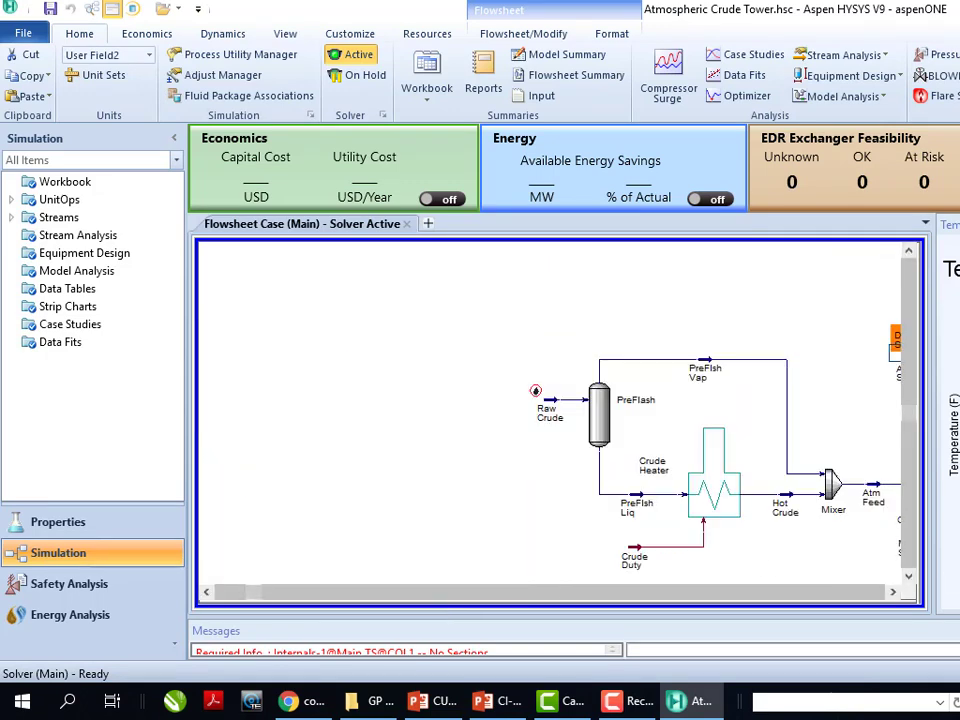
{"action": "left_click_drag", "start_coordinate": [952, 225], "coordinate": [777, 250]}
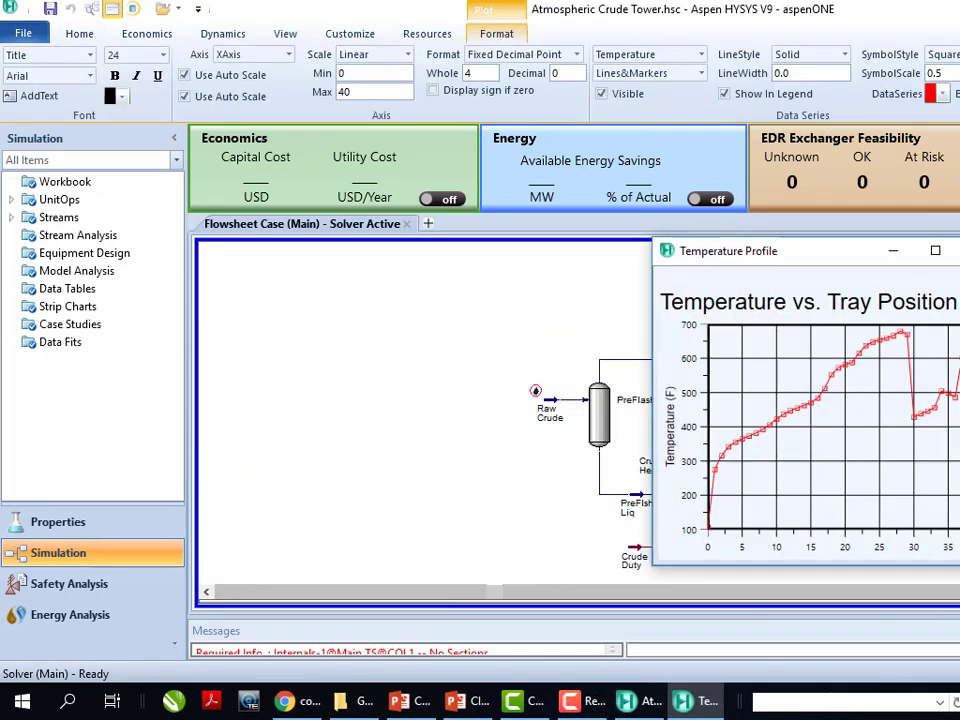
{"action": "left_click", "coordinate": [934, 251]}
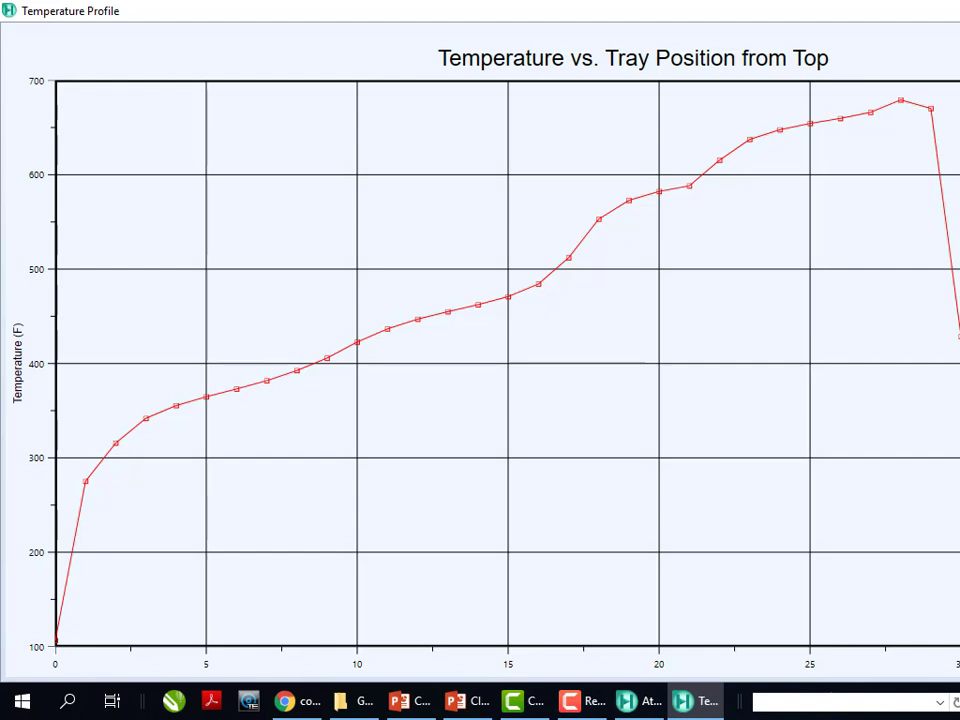
{"action": "key", "text": "alt+F4"}
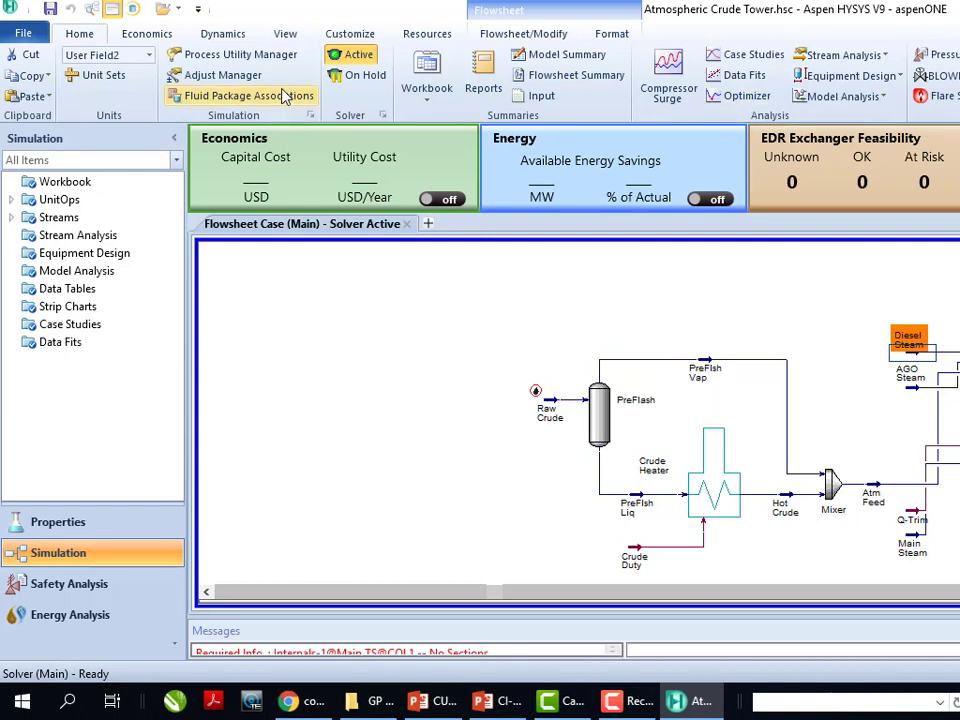
Open the Ammonia Synthesis case from the supplied examples.
{"action": "left_click", "coordinate": [420, 37]}
{"action": "left_click", "coordinate": [71, 80]}
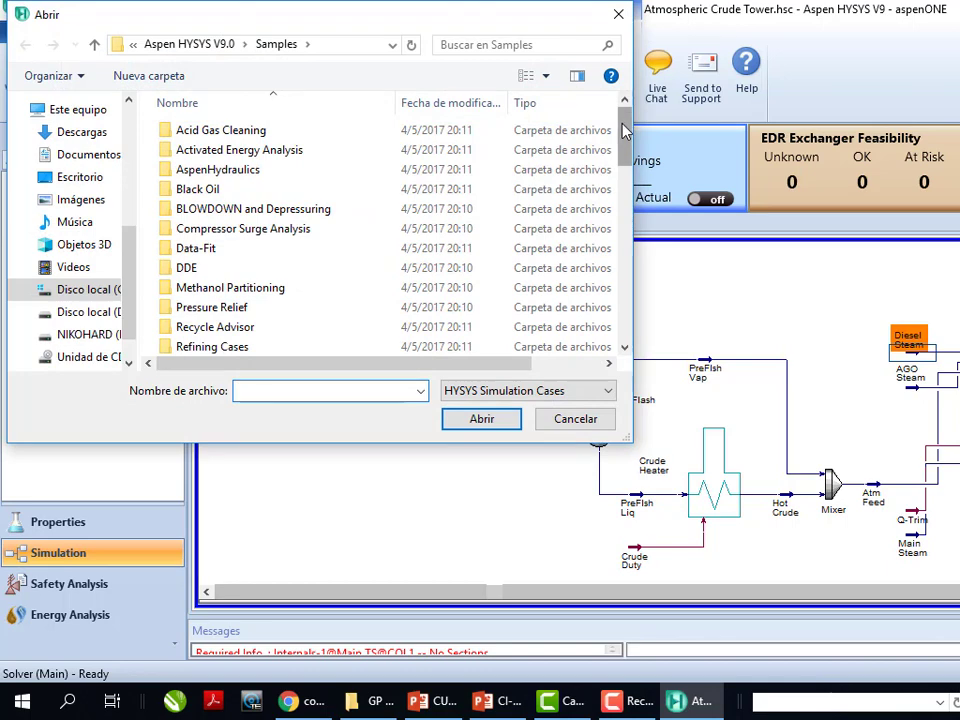
{"action": "scroll", "coordinate": [450, 140], "scroll_direction": "down", "scroll_amount": 2}
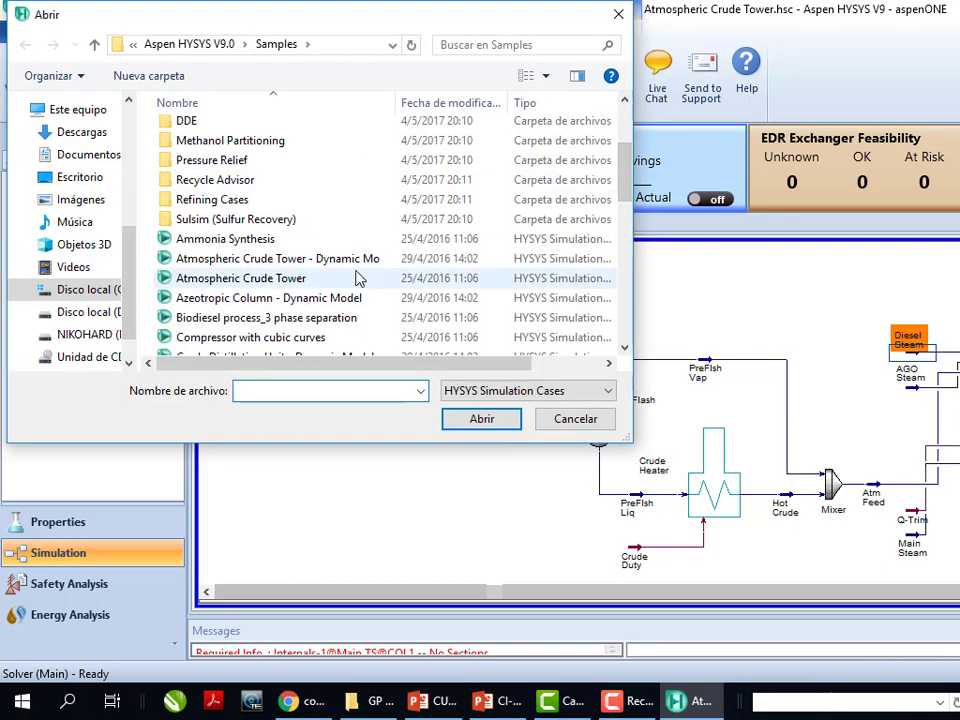
{"action": "double_click", "coordinate": [262, 240]}
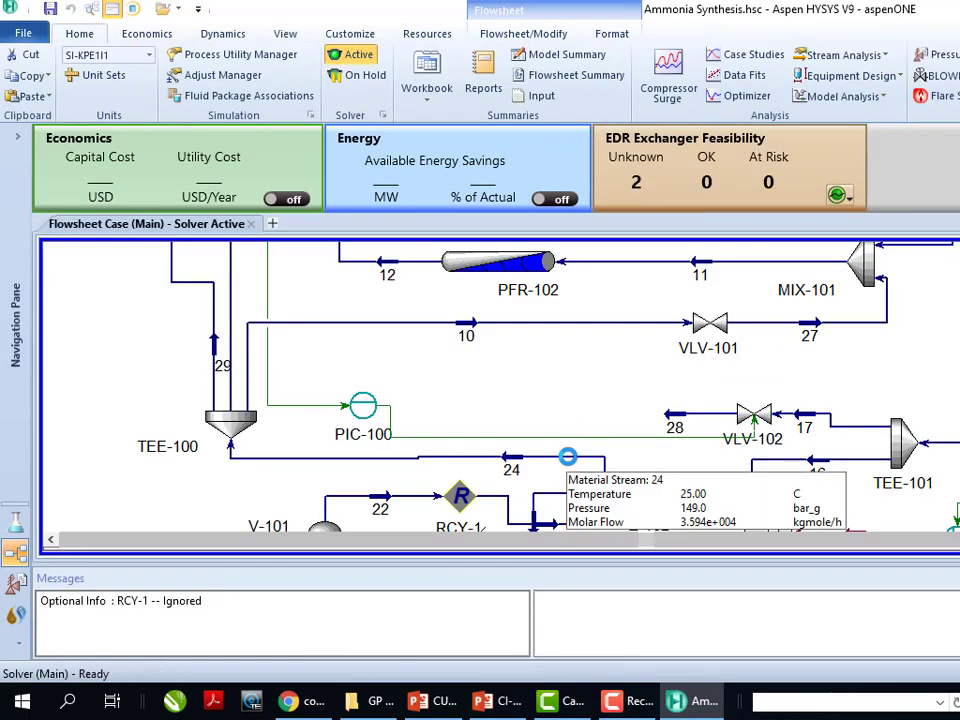
Examine the full ammonia synthesis flowsheet and its PIC-100 and LIC-100 controllers.
{"action": "scroll", "coordinate": [500, 390], "scroll_direction": "down", "scroll_amount": 8}
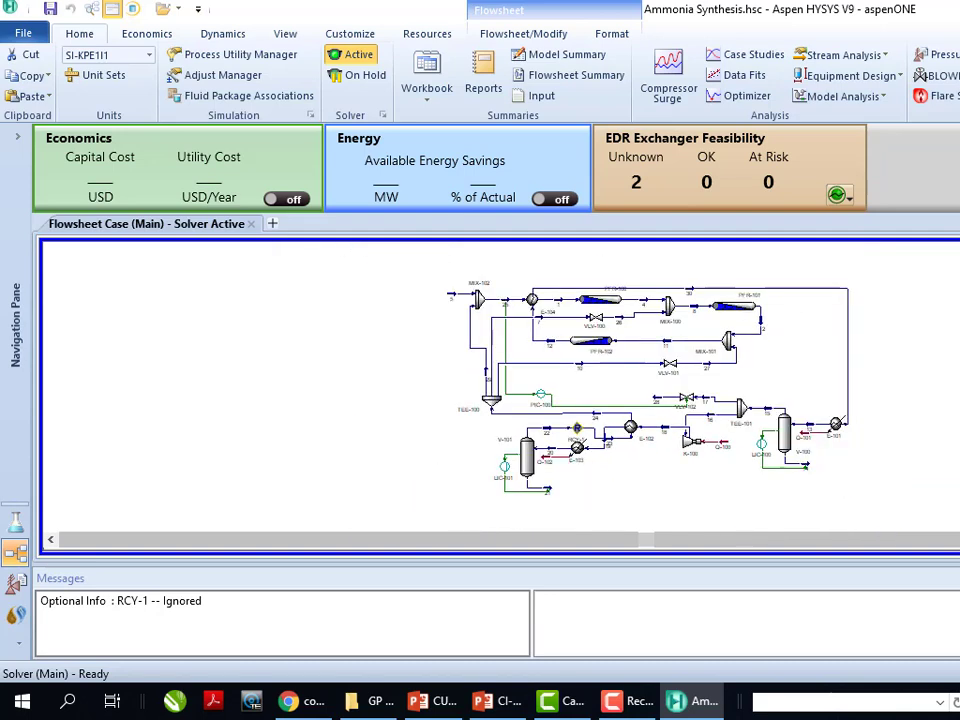
{"action": "scroll", "coordinate": [843, 435], "scroll_direction": "up", "scroll_amount": 4}
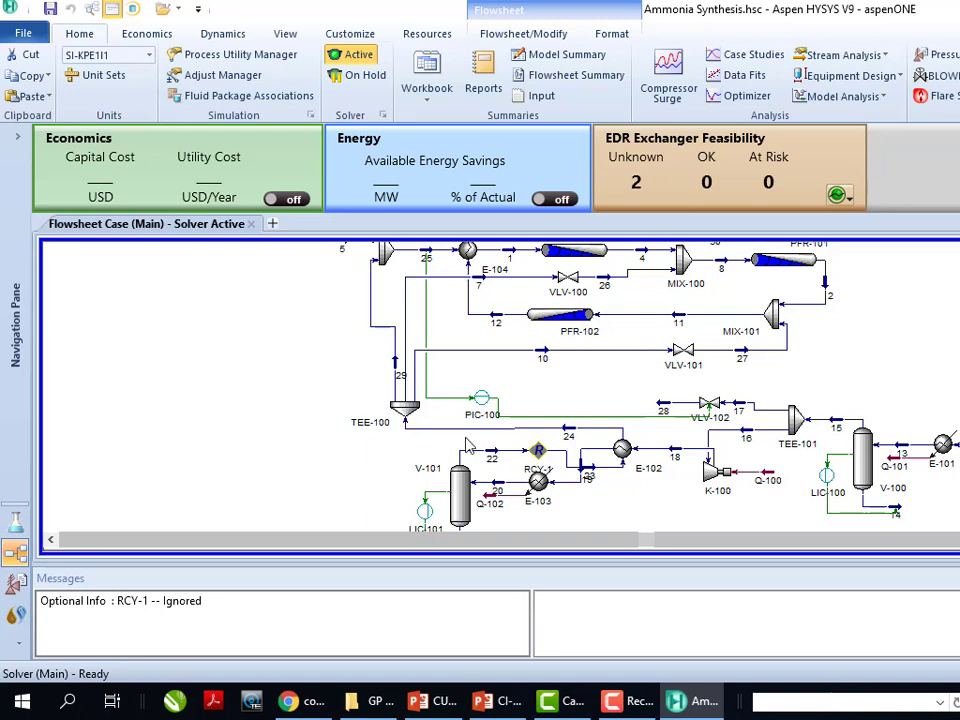
{"action": "mouse_move", "coordinate": [481, 404]}
{"action": "mouse_move", "coordinate": [825, 477]}
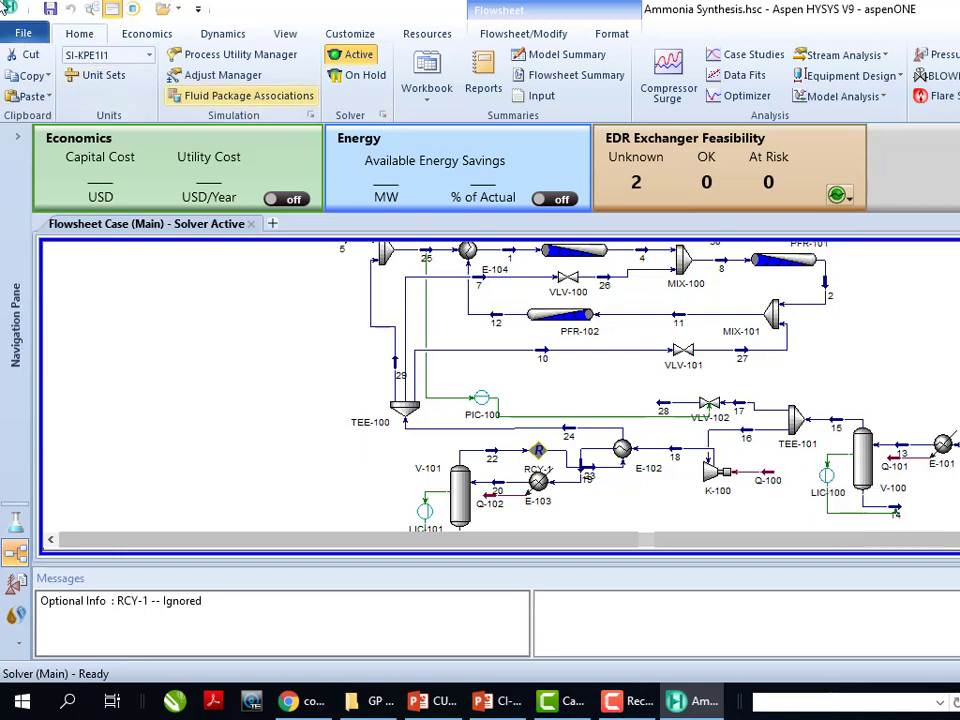
Exit Aspen HYSYS without saving any of the open sample cases.
{"action": "key", "text": "alt+F4"}
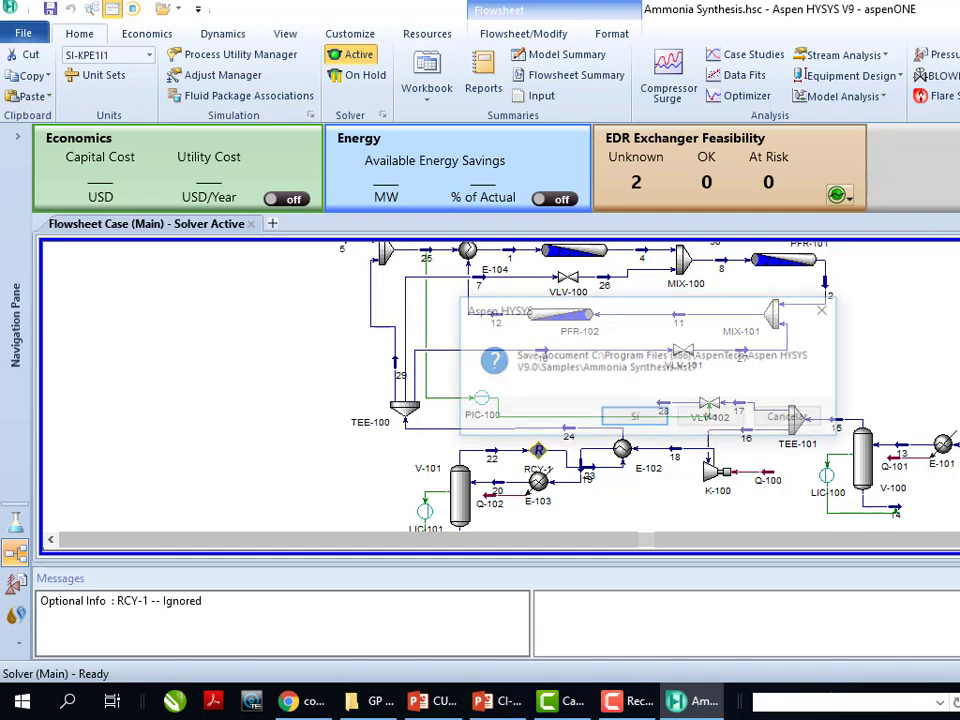
{"action": "left_click", "coordinate": [716, 418]}
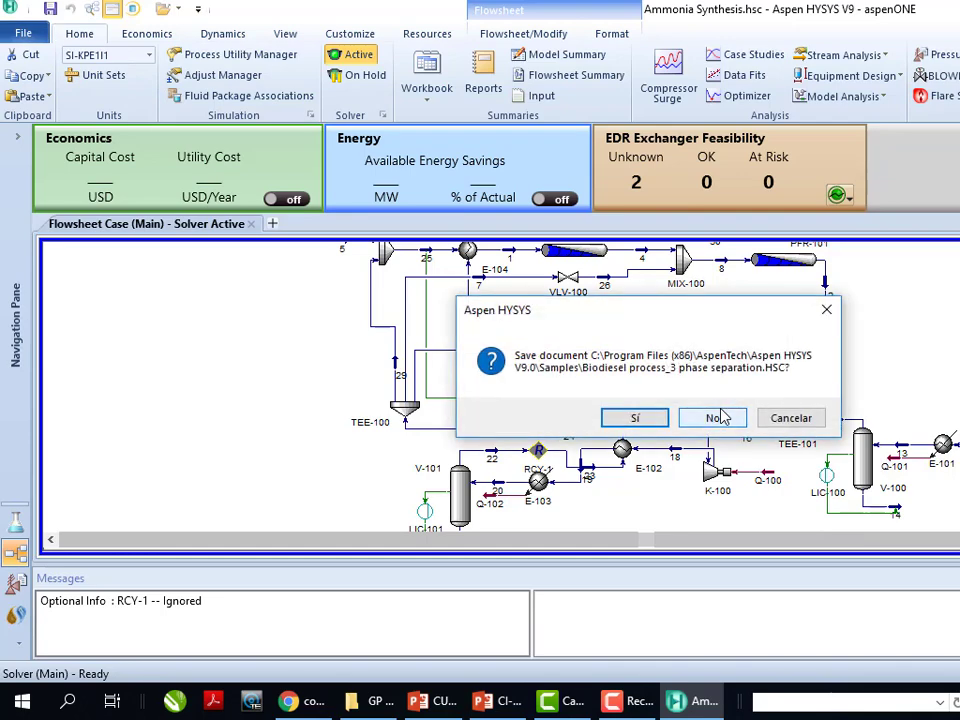
{"action": "left_click", "coordinate": [718, 418]}
{"action": "left_click", "coordinate": [718, 418]}
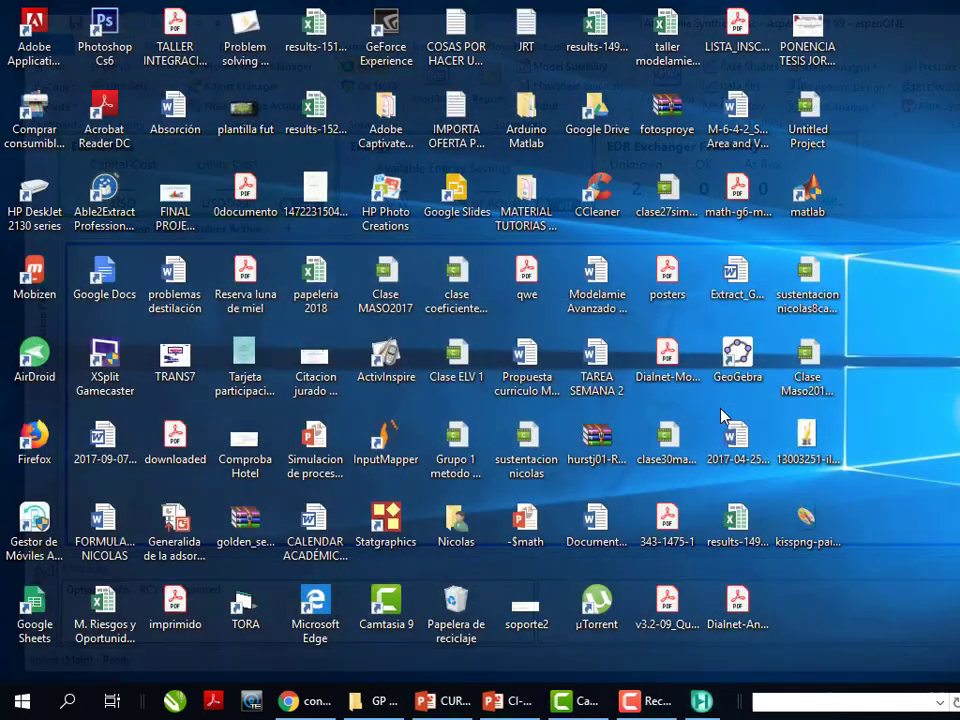
Search the computer for "asp" and start Aspen HYSYS V9.
{"action": "left_click", "coordinate": [66, 701]}
{"action": "type", "text": "asp"}
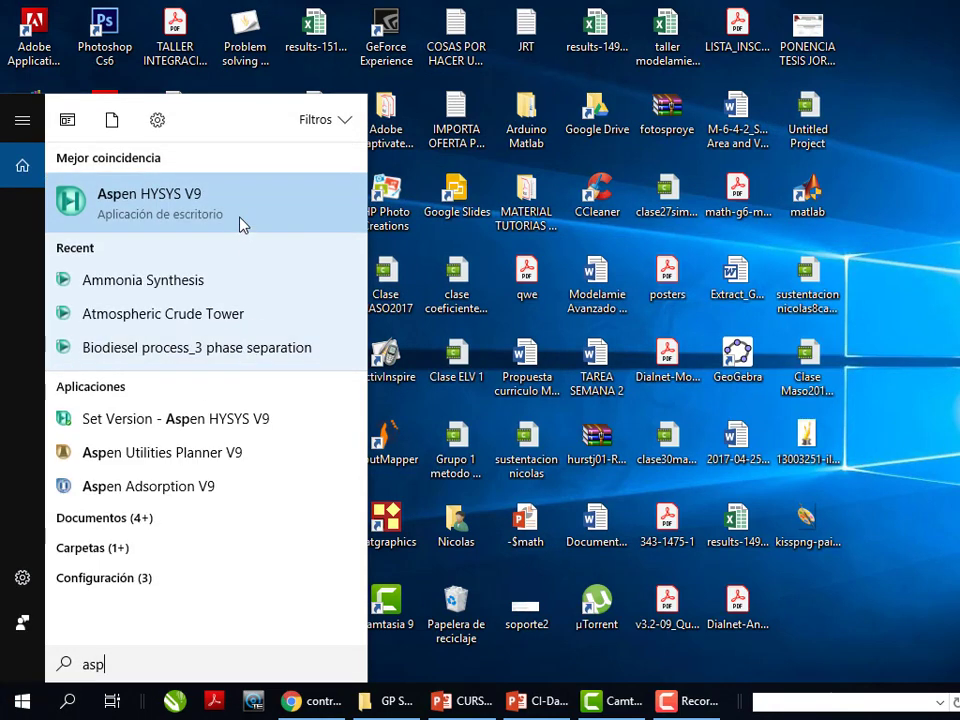
{"action": "left_click", "coordinate": [240, 224]}
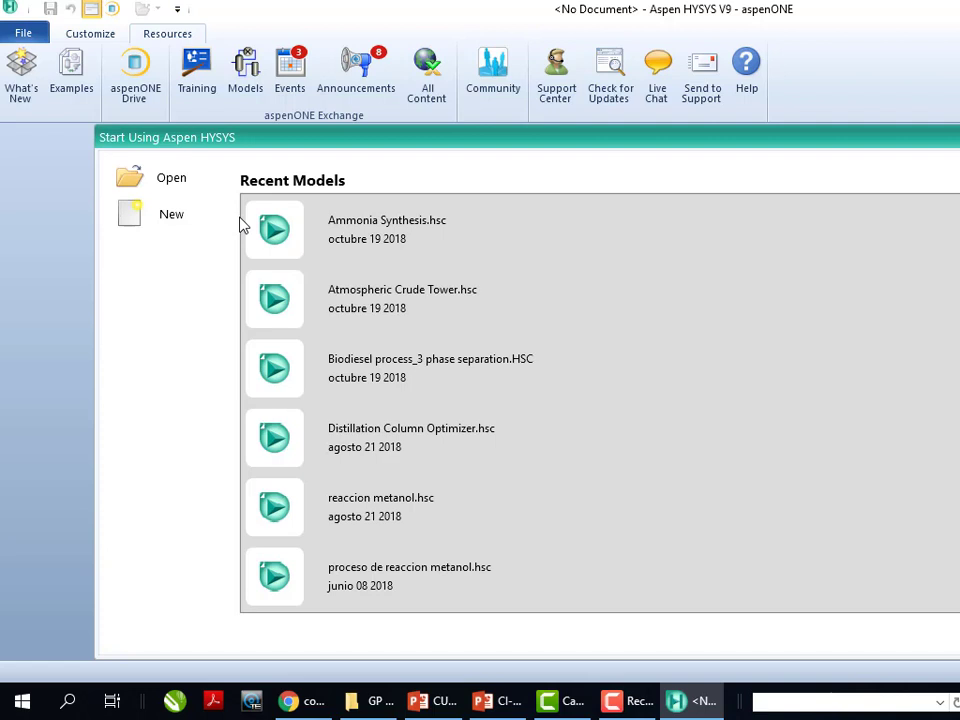
Create a new case, try to enter its Simulation environment, and dismiss the resulting message.
{"action": "left_click", "coordinate": [185, 222]}
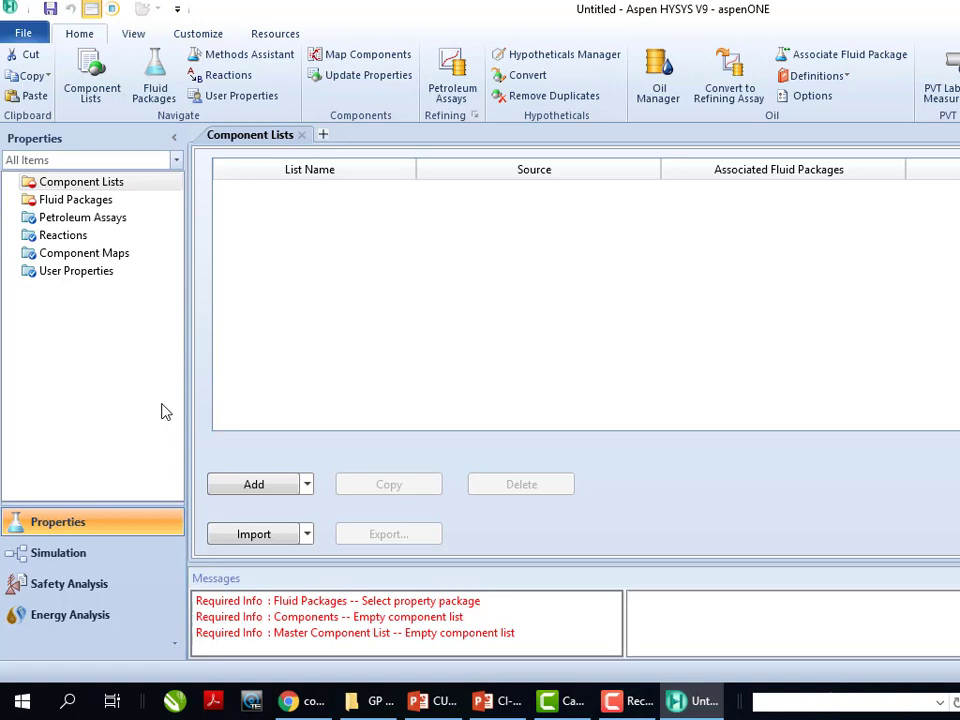
{"action": "left_click", "coordinate": [100, 555]}
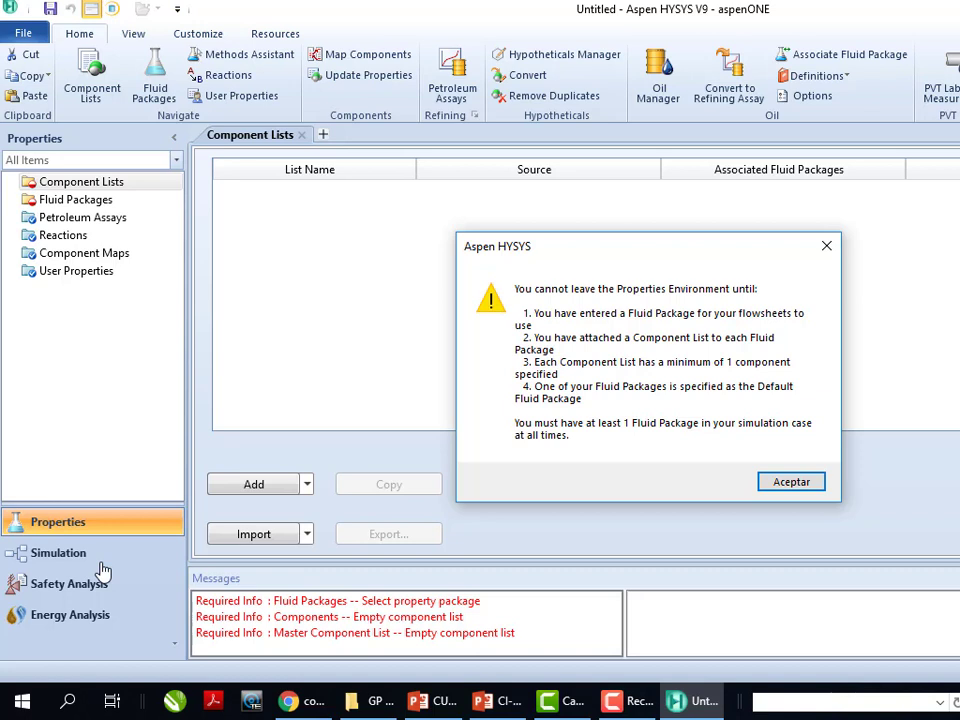
{"action": "left_click", "coordinate": [833, 254]}
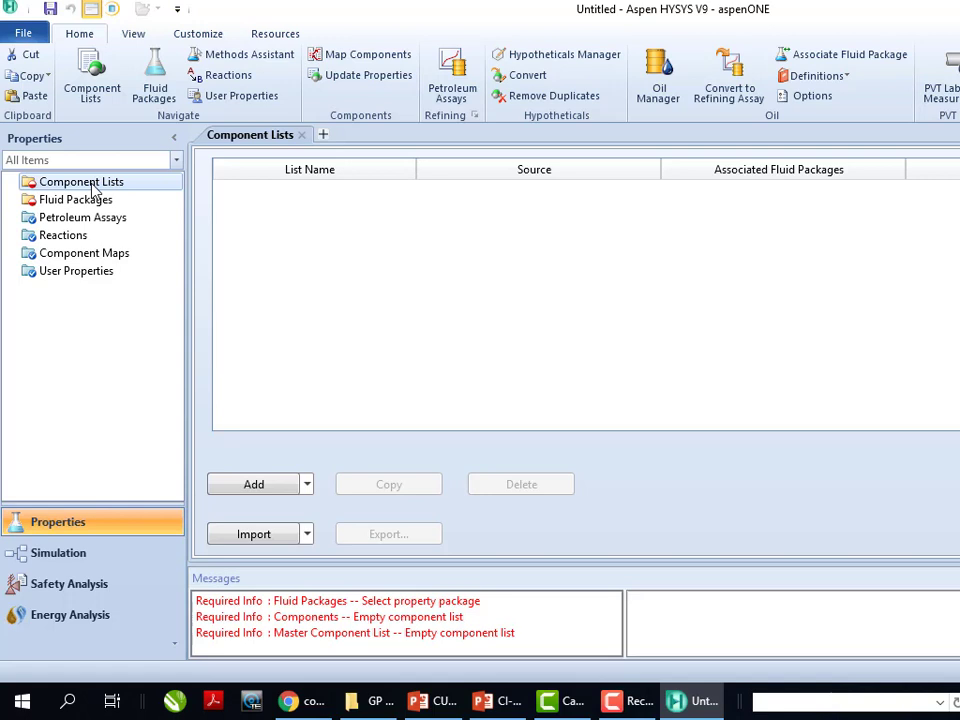
Add a component list from the HYSYS databank and browse the available pure components.
{"action": "left_click", "coordinate": [281, 487]}
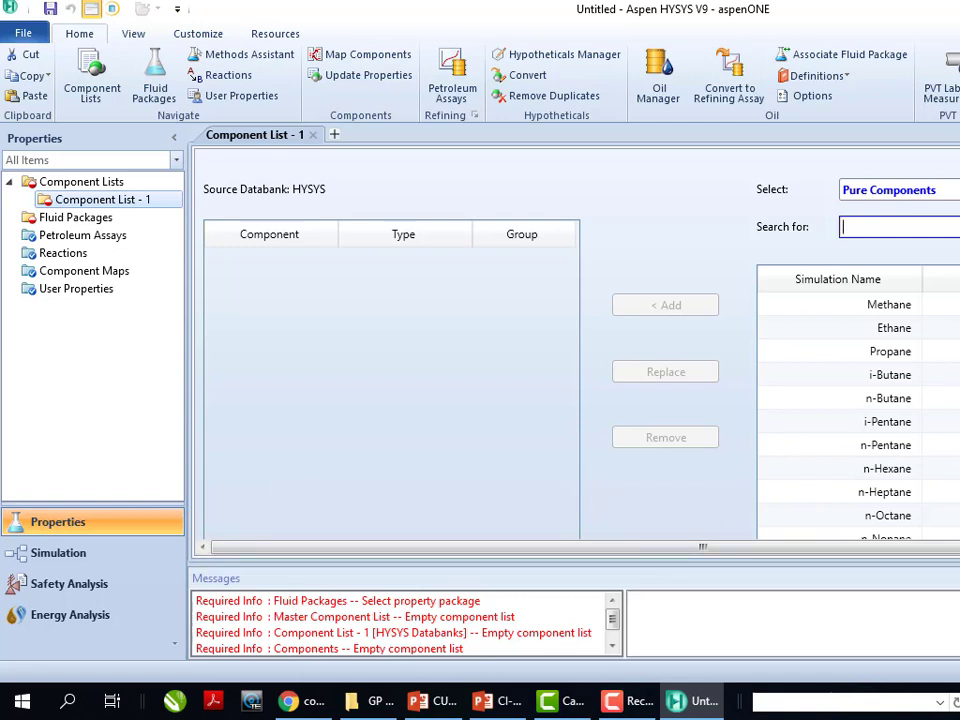
{"action": "left_click_drag", "start_coordinate": [910, 547], "coordinate": [954, 547]}
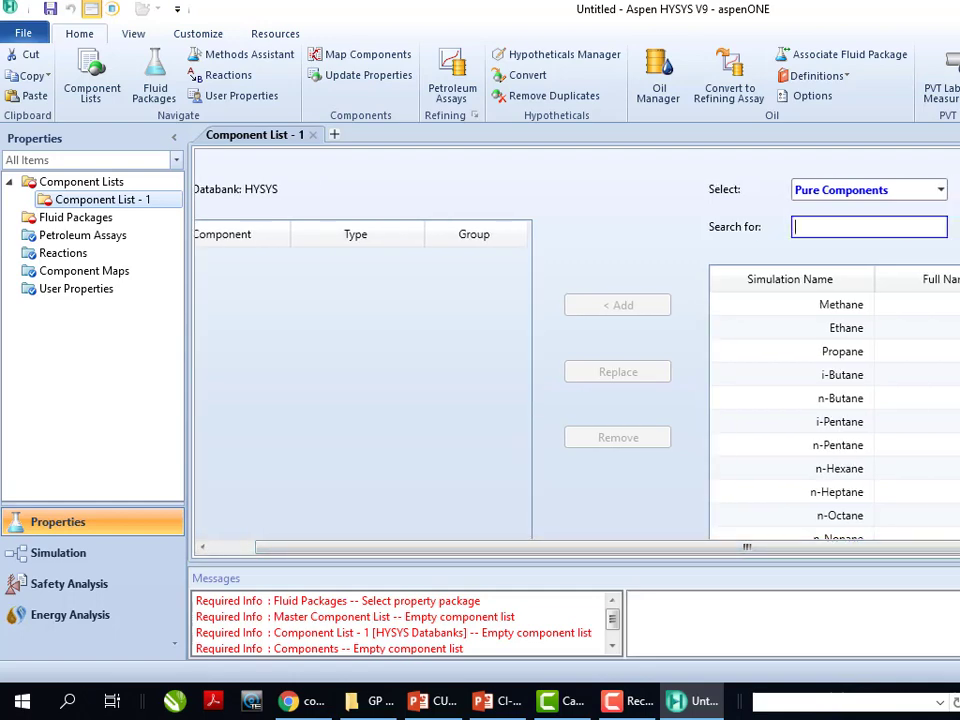
{"action": "scroll", "coordinate": [834, 420], "scroll_direction": "down", "scroll_amount": 20}
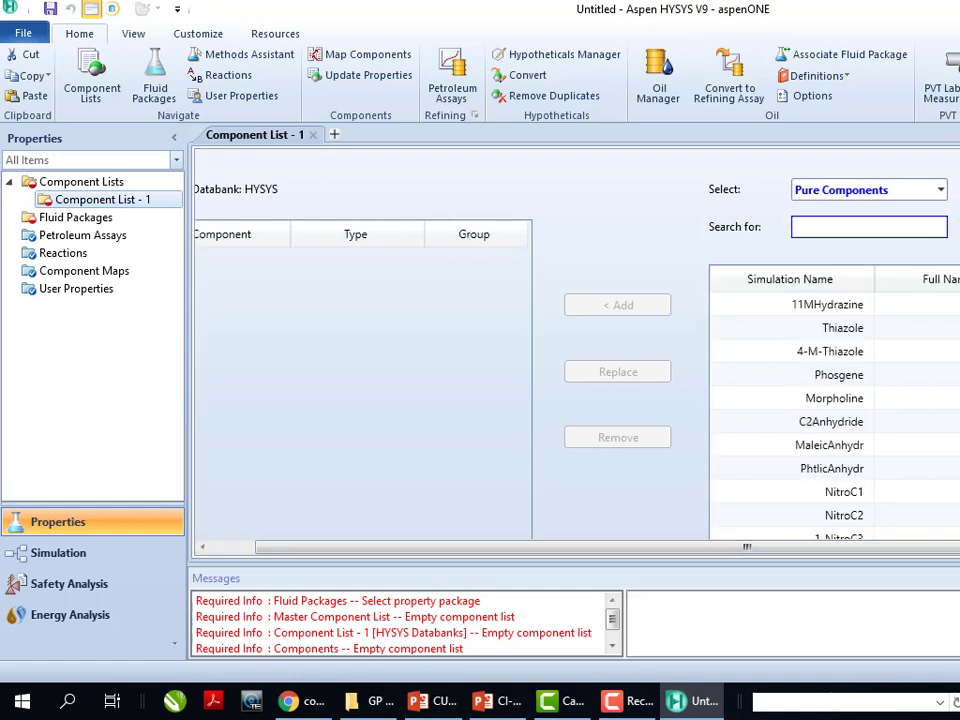
{"action": "scroll", "coordinate": [834, 420], "scroll_direction": "up", "scroll_amount": 20}
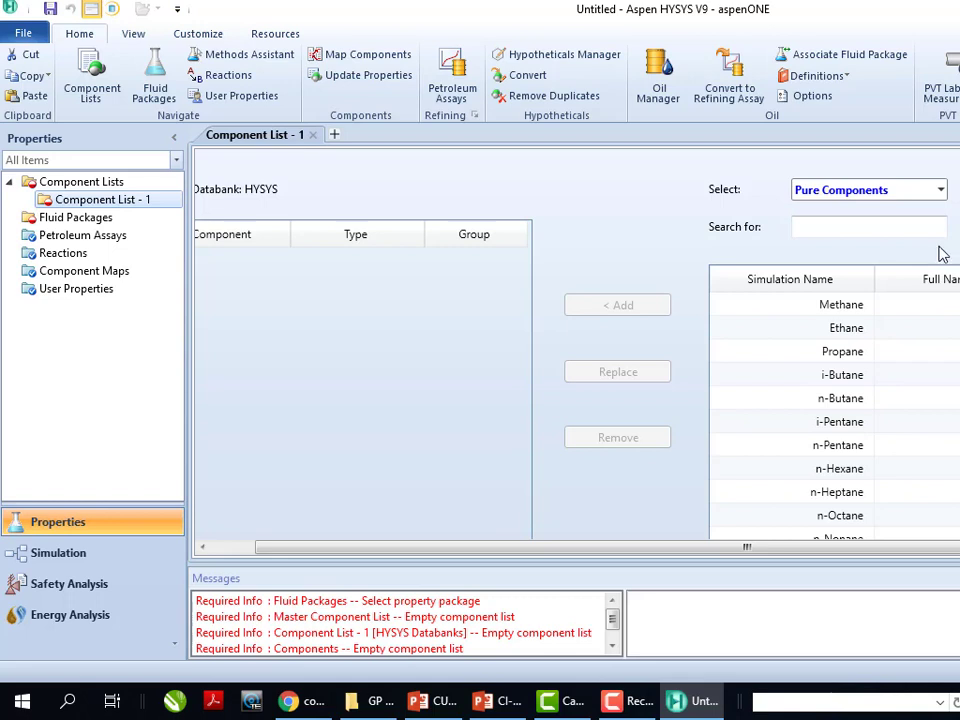
Add Methane, Ethane and Propane as pure components to the new component list.
{"action": "double_click", "coordinate": [840, 304]}
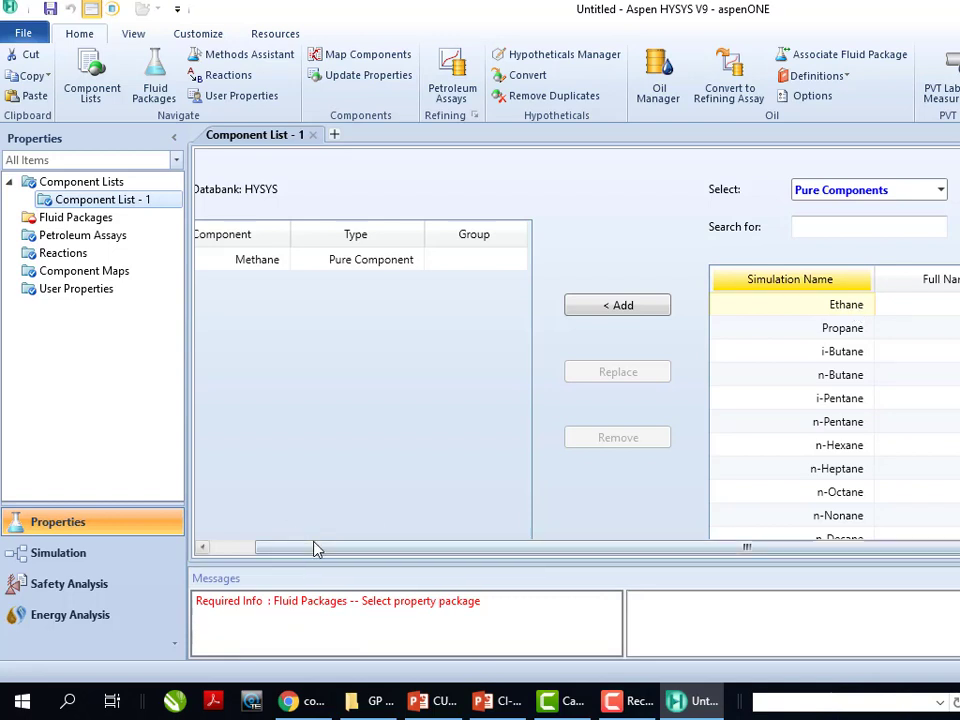
{"action": "left_click_drag", "start_coordinate": [315, 549], "coordinate": [265, 549]}
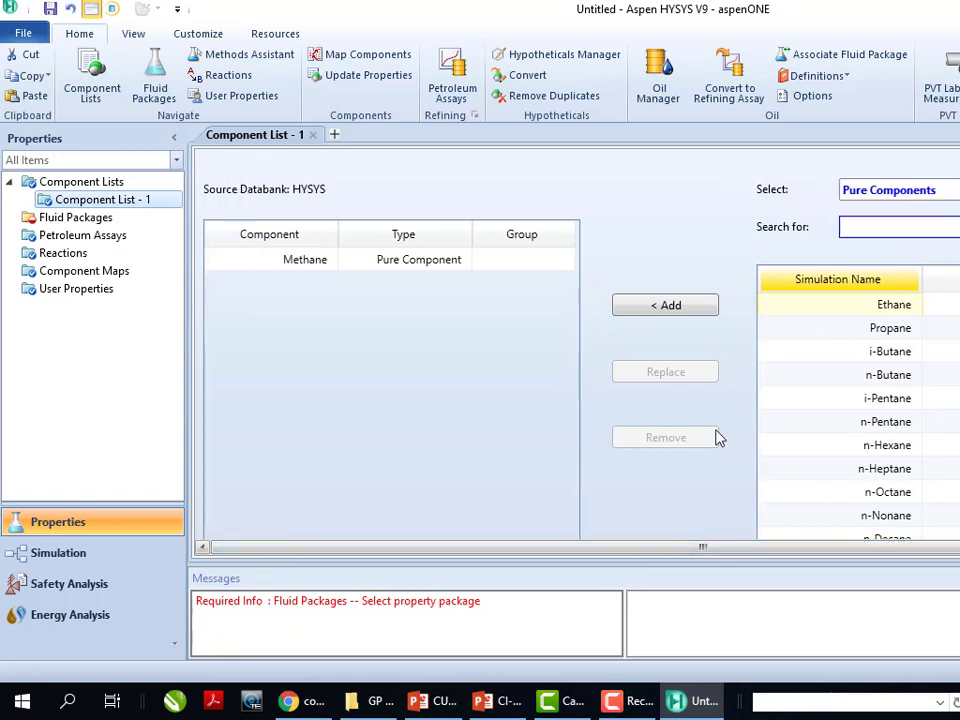
{"action": "double_click", "coordinate": [903, 305]}
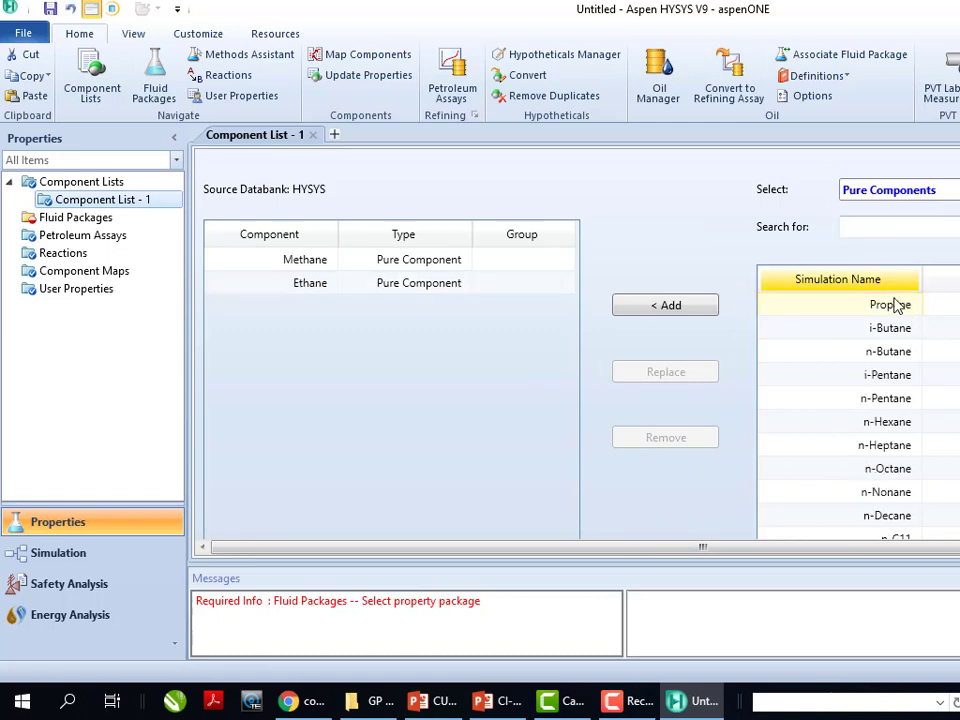
{"action": "double_click", "coordinate": [900, 305]}
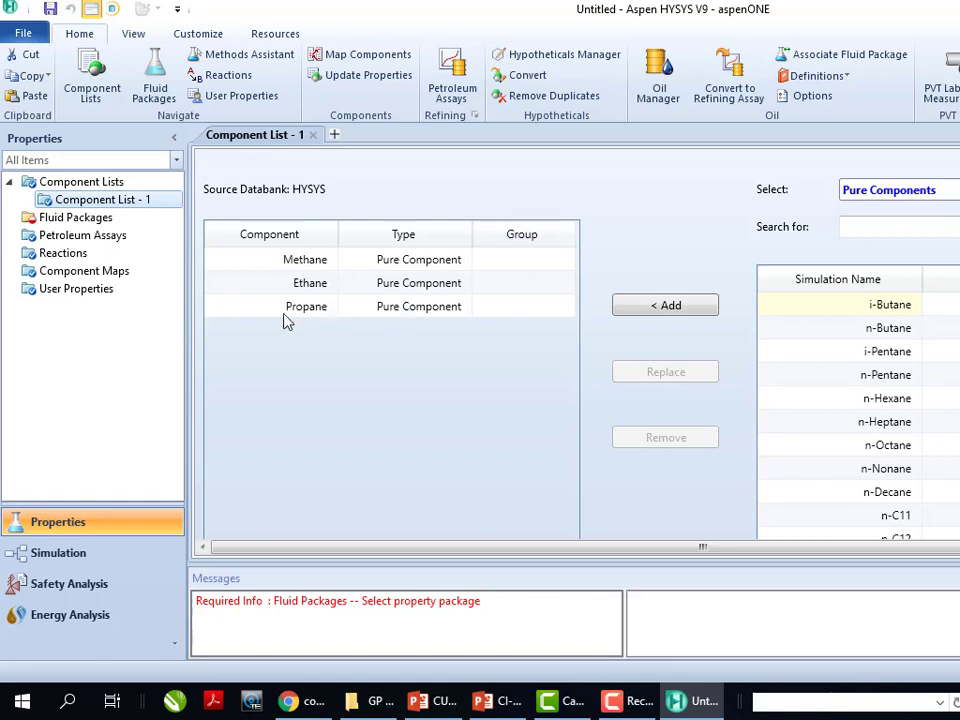
Remove Propane from the component list and add it back.
{"action": "left_click", "coordinate": [330, 317]}
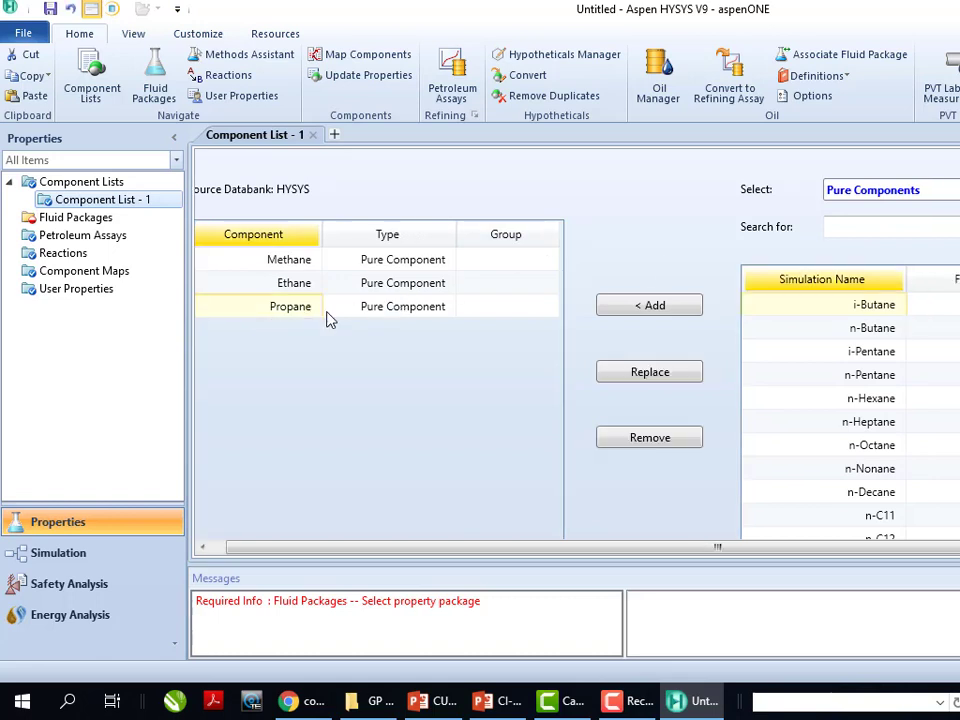
{"action": "left_click", "coordinate": [669, 451]}
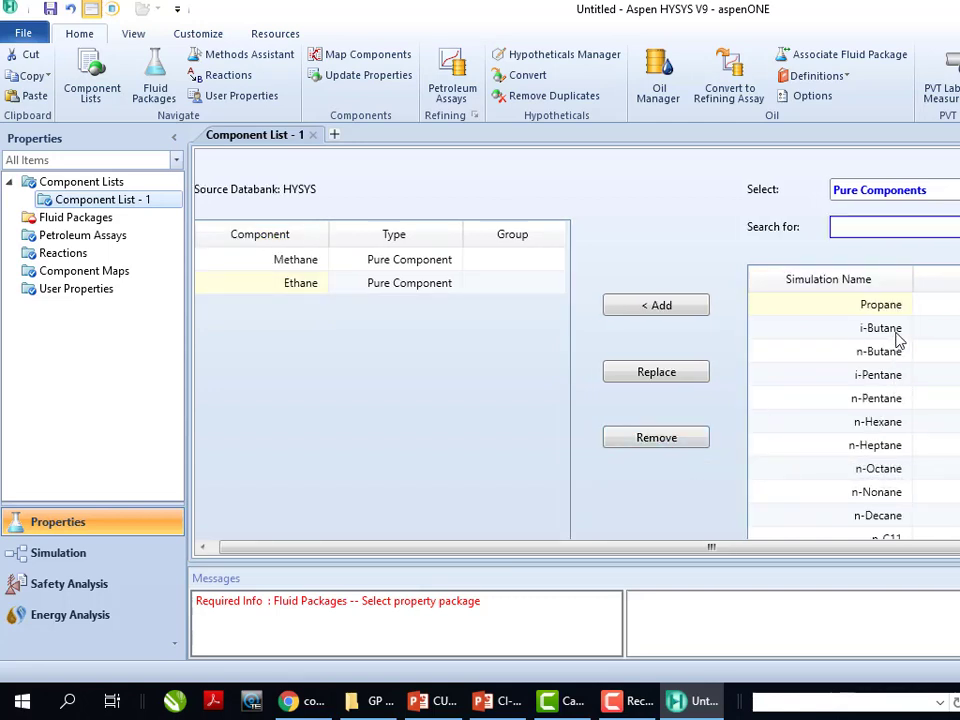
{"action": "double_click", "coordinate": [892, 306]}
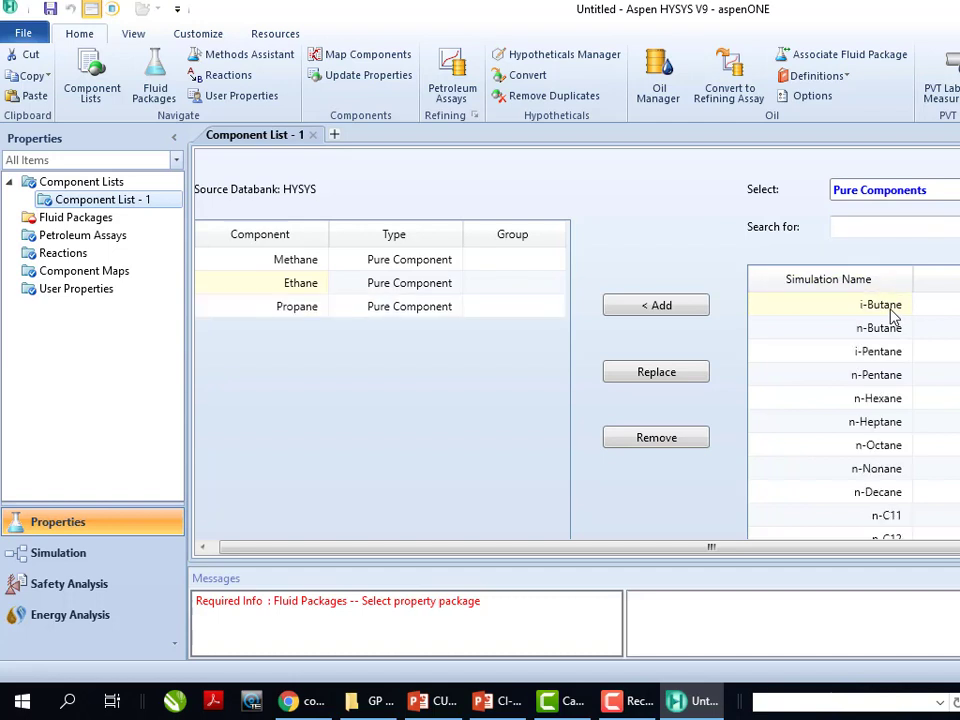
Try to replace Ethane in the component list, and insert n-Pentane directly below it.
{"action": "left_click", "coordinate": [309, 292]}
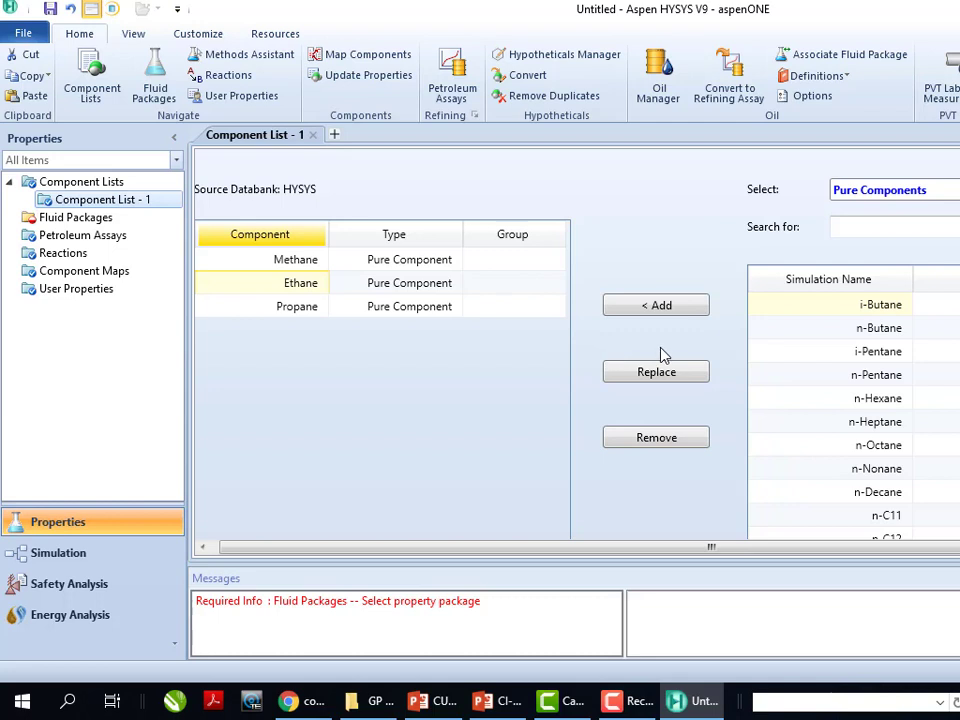
{"action": "left_click", "coordinate": [672, 381]}
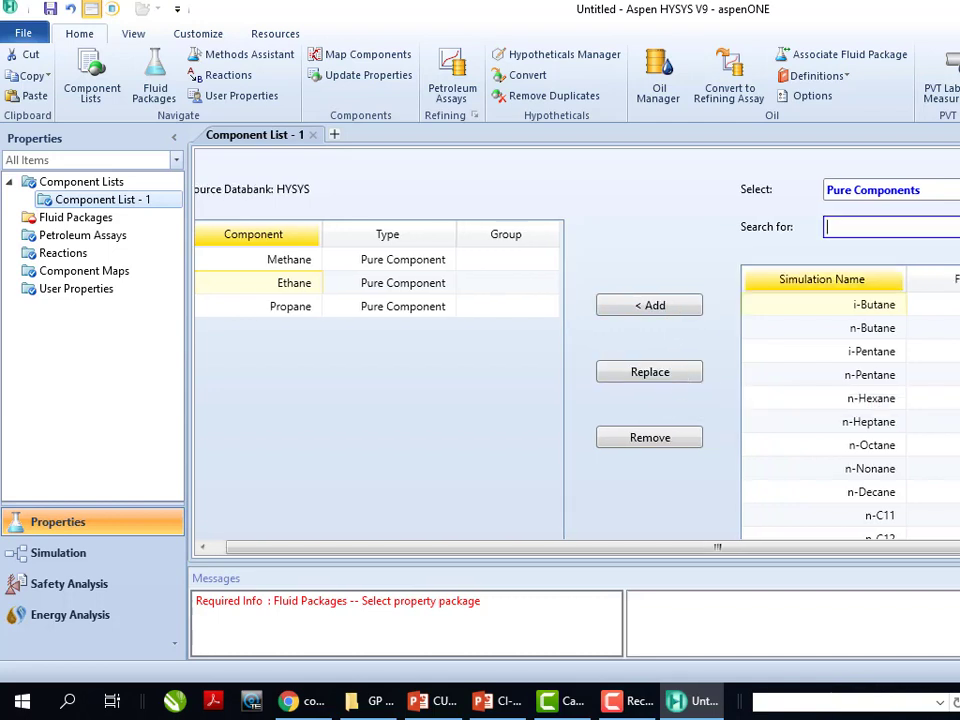
{"action": "double_click", "coordinate": [875, 375]}
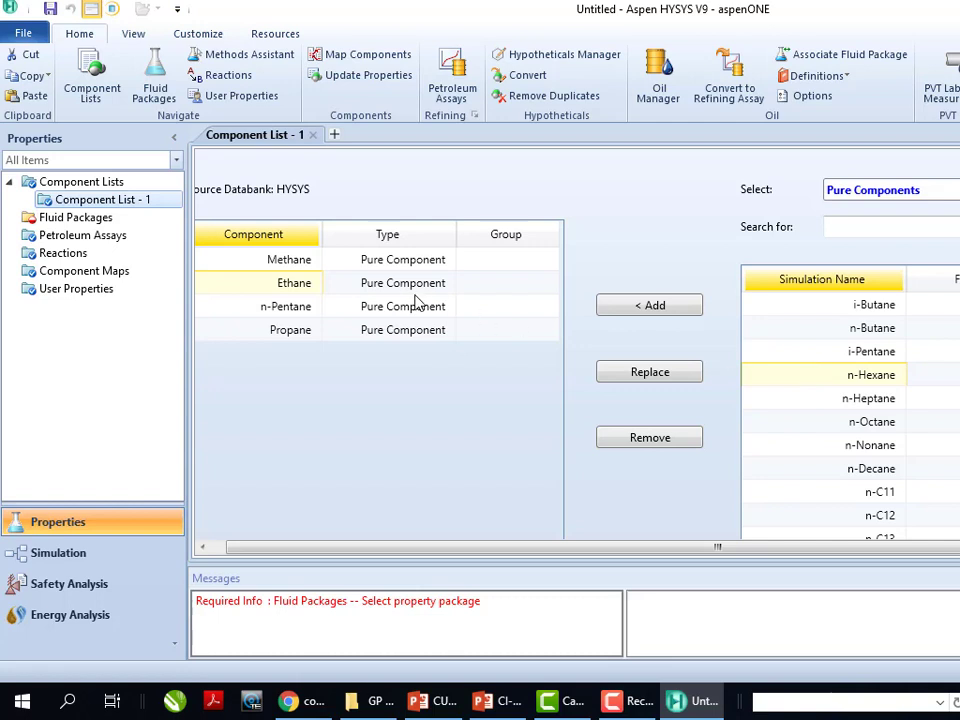
Compare the empty Fluid Packages page with the components of Component List - 1, ending on the component list.
{"action": "left_click", "coordinate": [91, 226]}
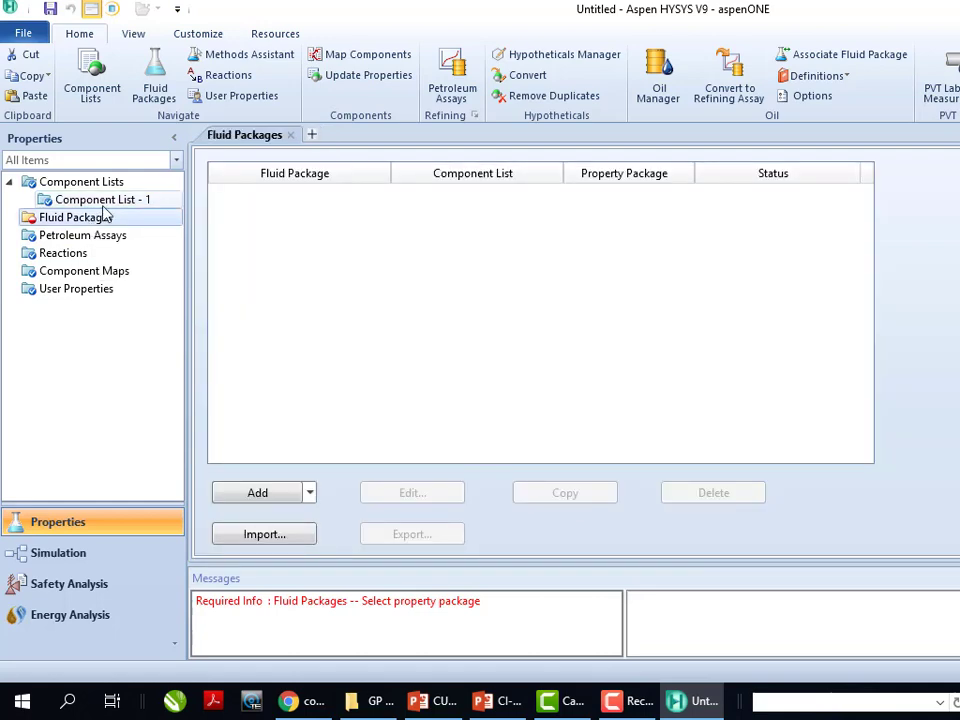
{"action": "left_click", "coordinate": [105, 202]}
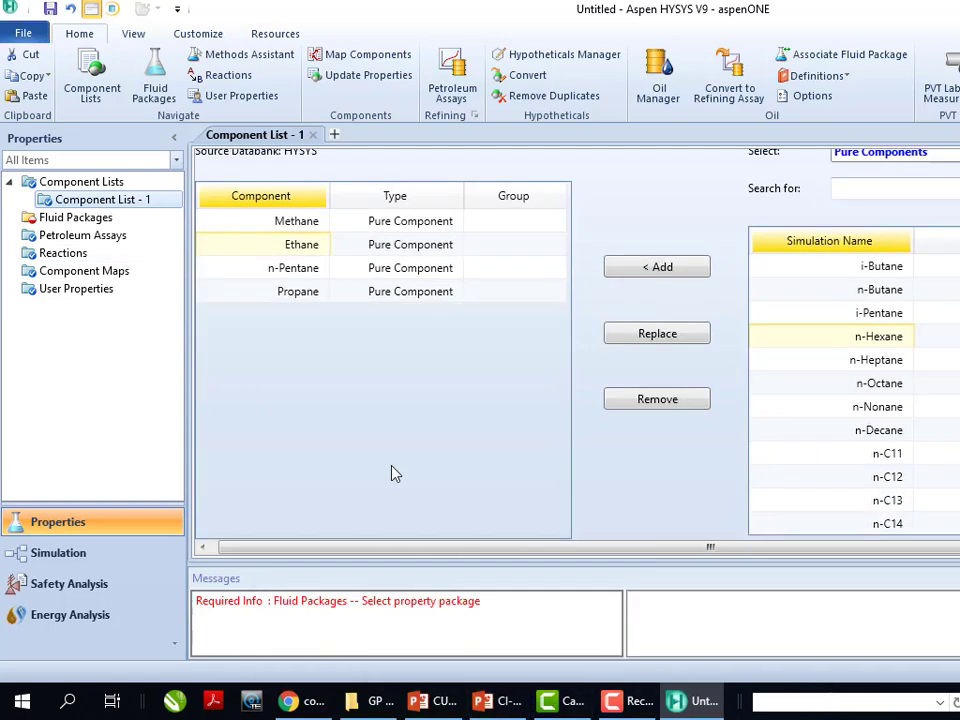
{"action": "left_click", "coordinate": [100, 218]}
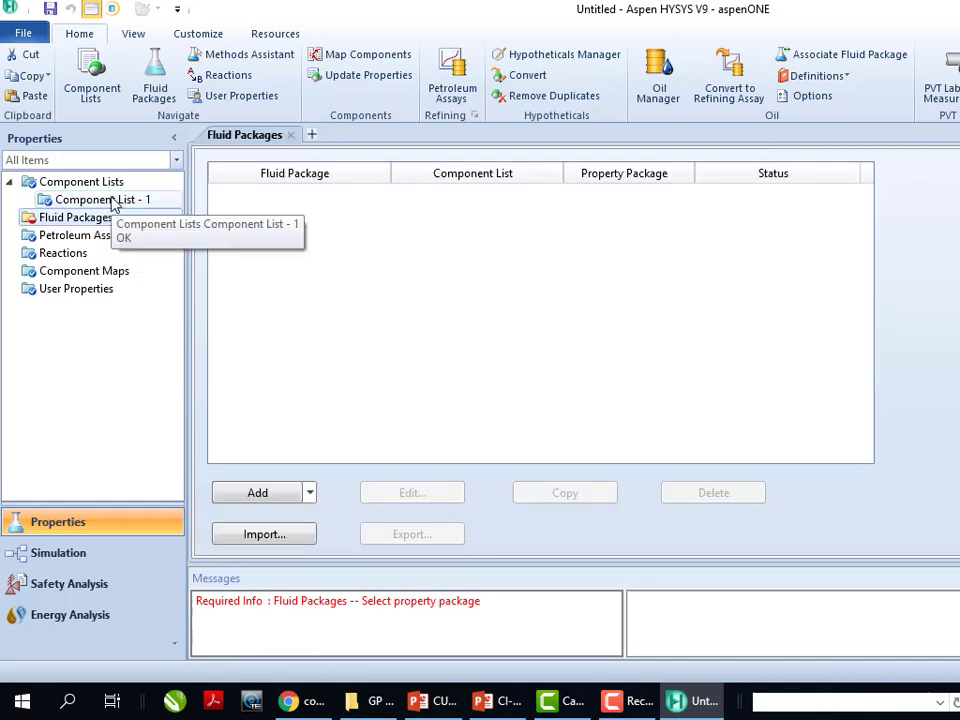
{"action": "left_click", "coordinate": [122, 202]}
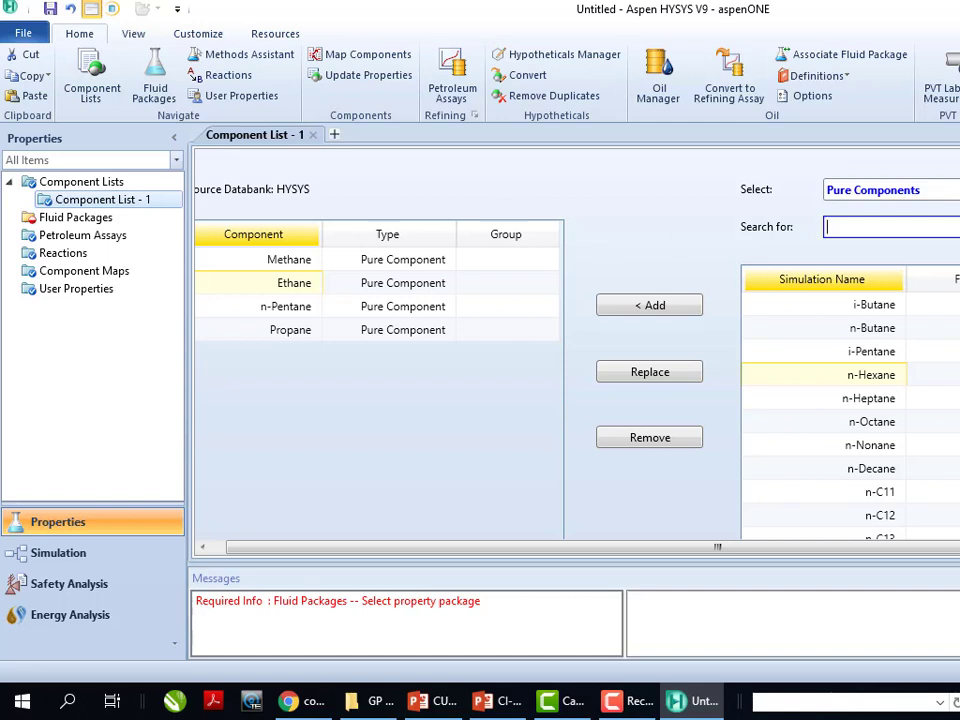
Change the component source to Hypothetical and switch the method to creating individual hypo components in HypoGroup1.
{"action": "left_click", "coordinate": [950, 190]}
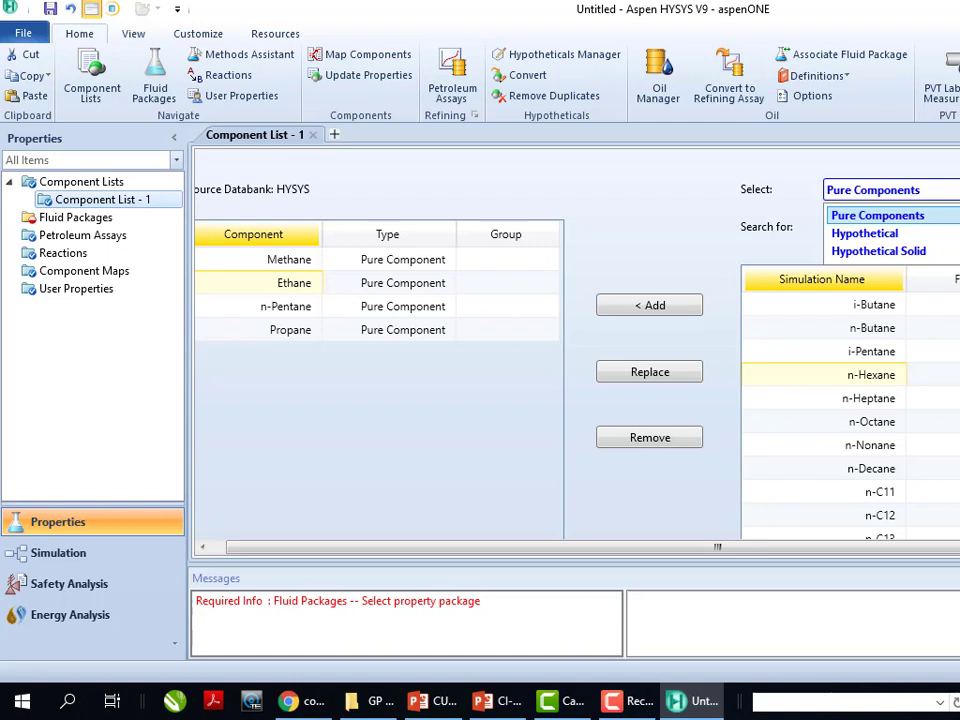
{"action": "left_click", "coordinate": [916, 233]}
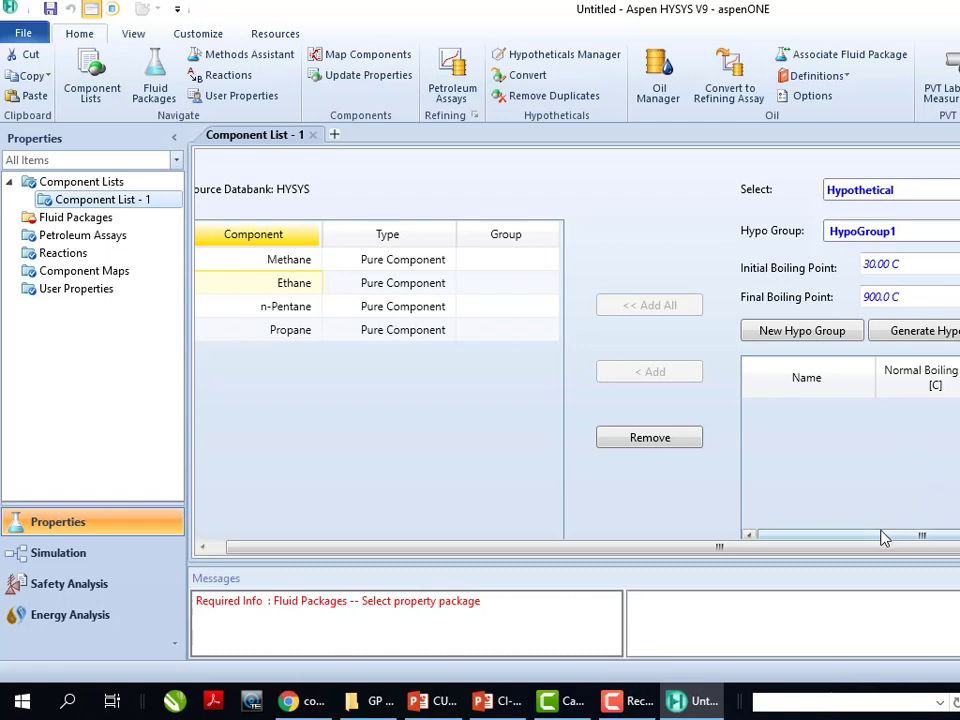
{"action": "left_click_drag", "start_coordinate": [881, 536], "coordinate": [959, 536]}
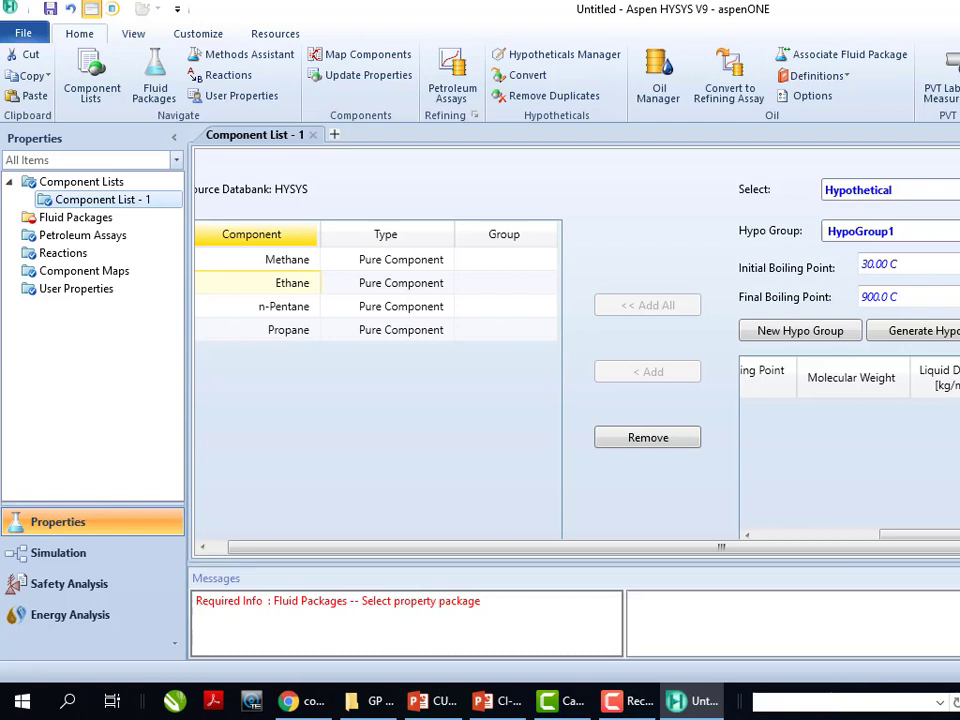
{"action": "left_click", "coordinate": [957, 215]}
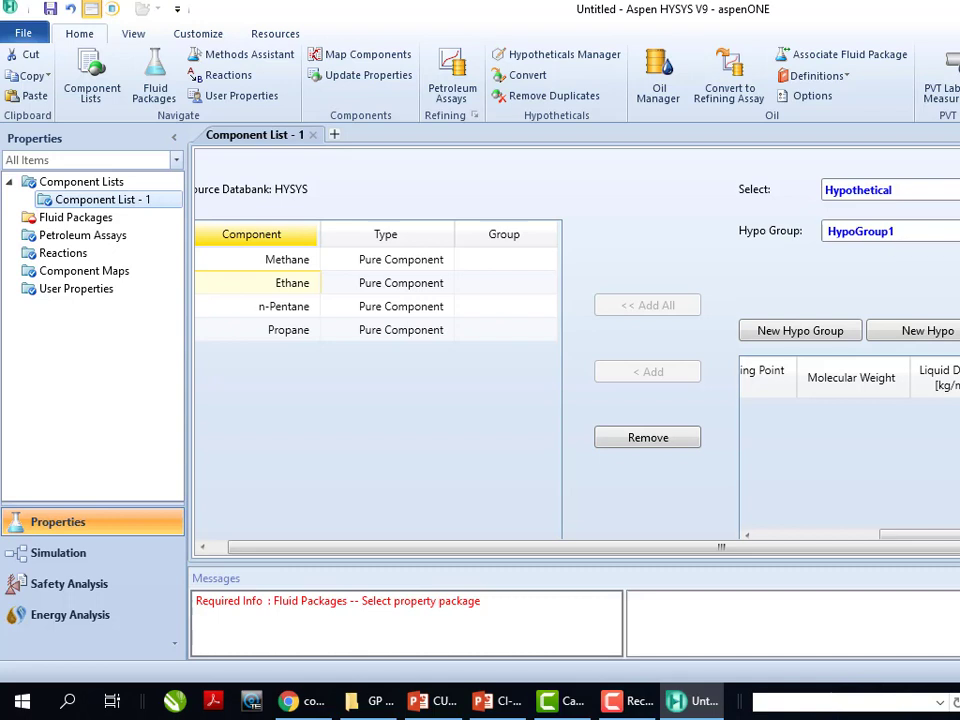
{"action": "scroll", "coordinate": [800, 514], "scroll_direction": "left", "scroll_amount": 5}
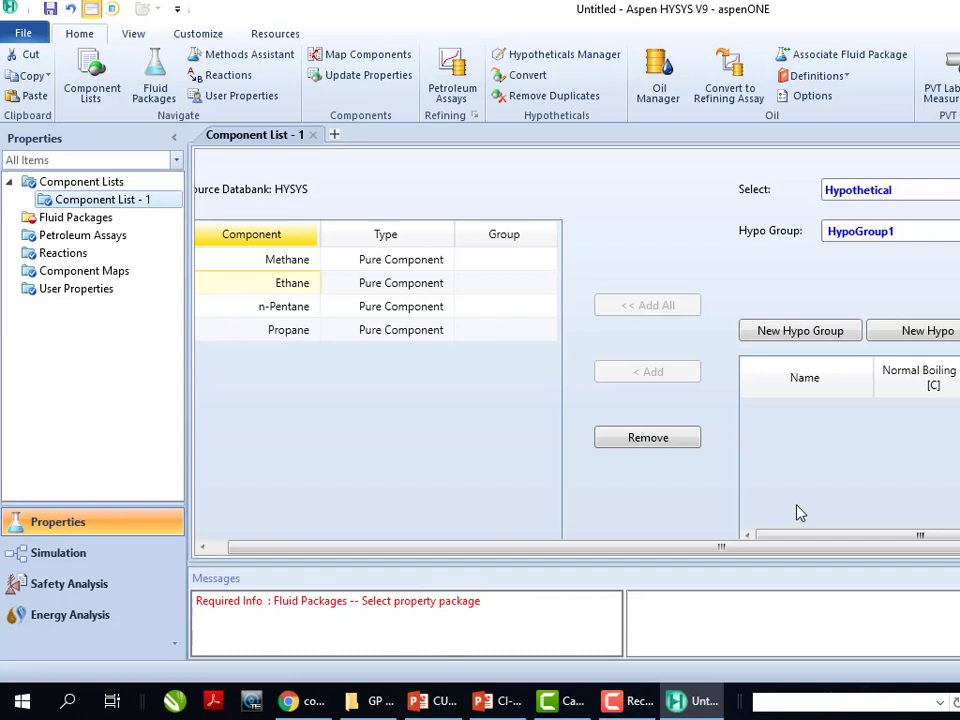
Create a new hypo component in HypoGroup1 and review its boiling point, molecular weight and liquid density fields.
{"action": "left_click", "coordinate": [955, 333]}
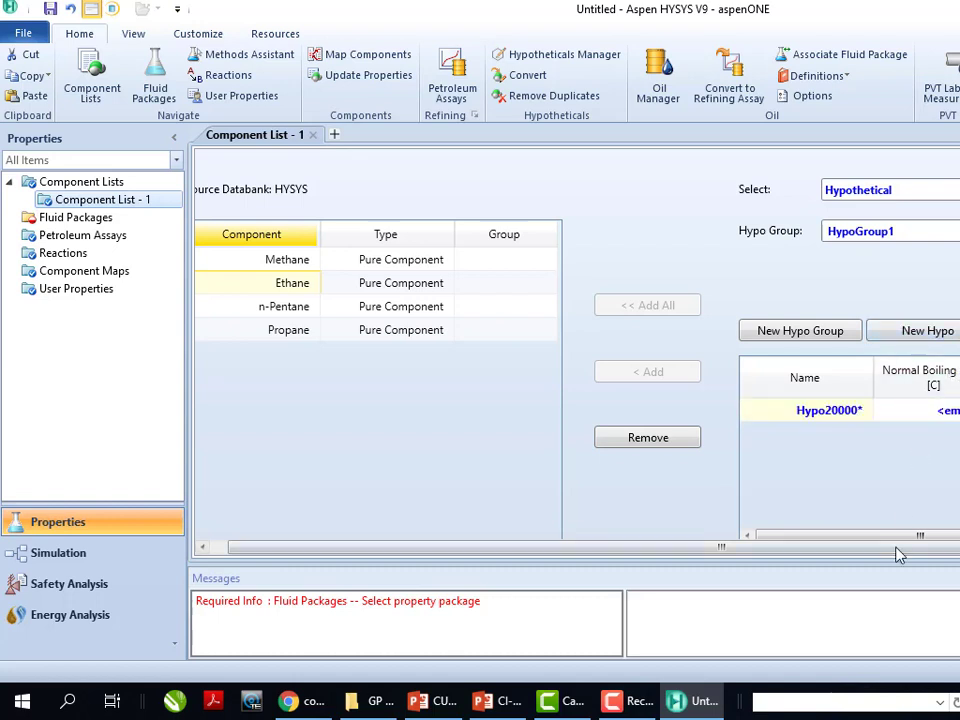
{"action": "left_click_drag", "start_coordinate": [838, 538], "coordinate": [767, 540]}
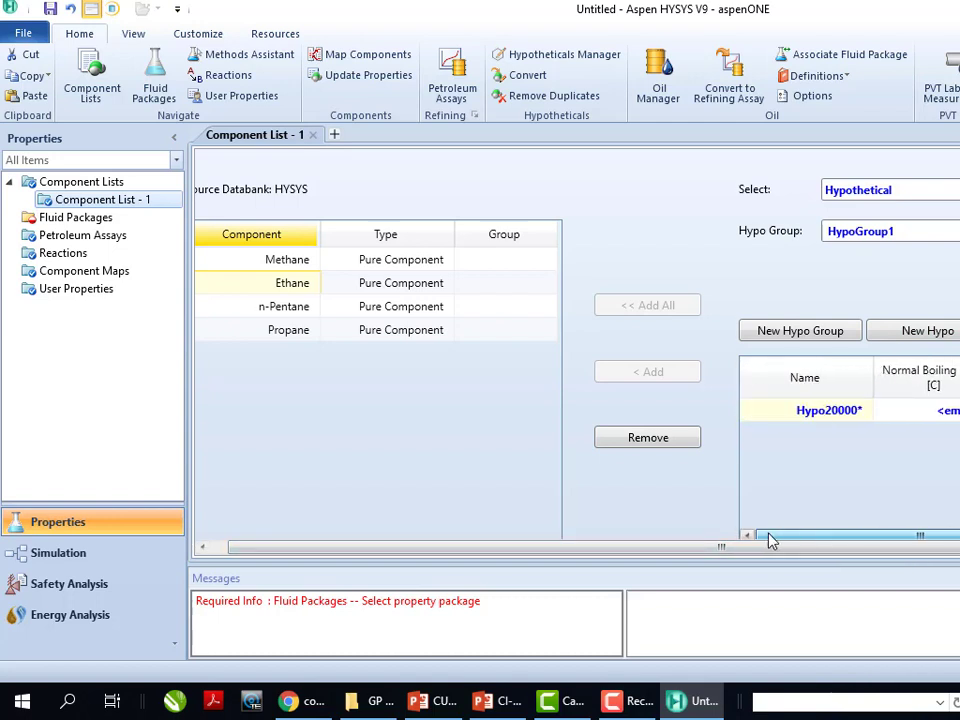
{"action": "left_click", "coordinate": [836, 422]}
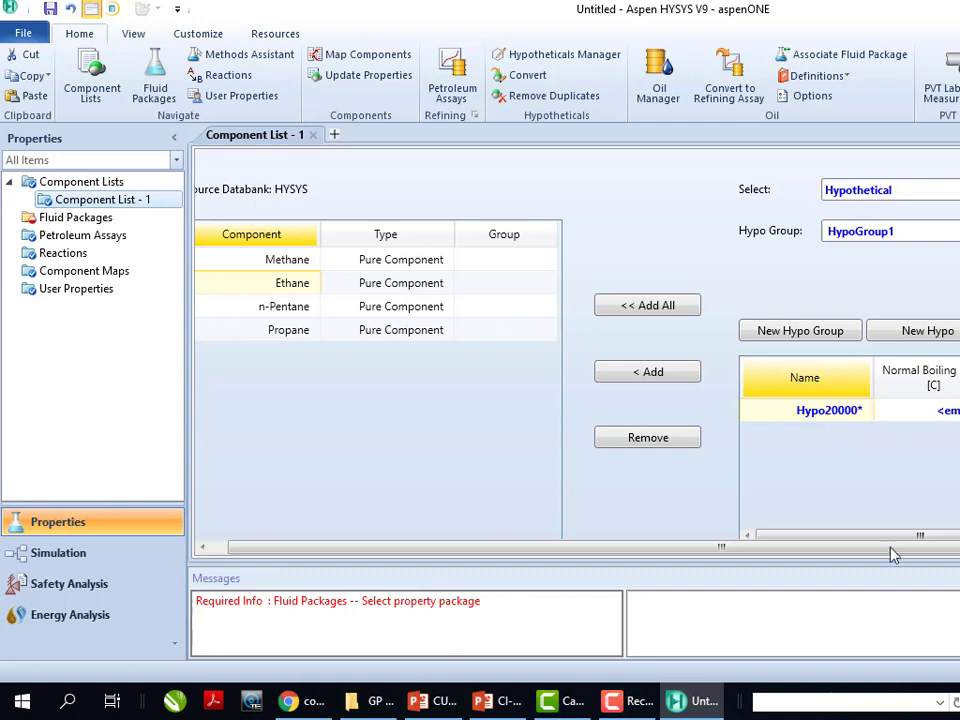
{"action": "left_click_drag", "start_coordinate": [882, 539], "coordinate": [959, 541]}
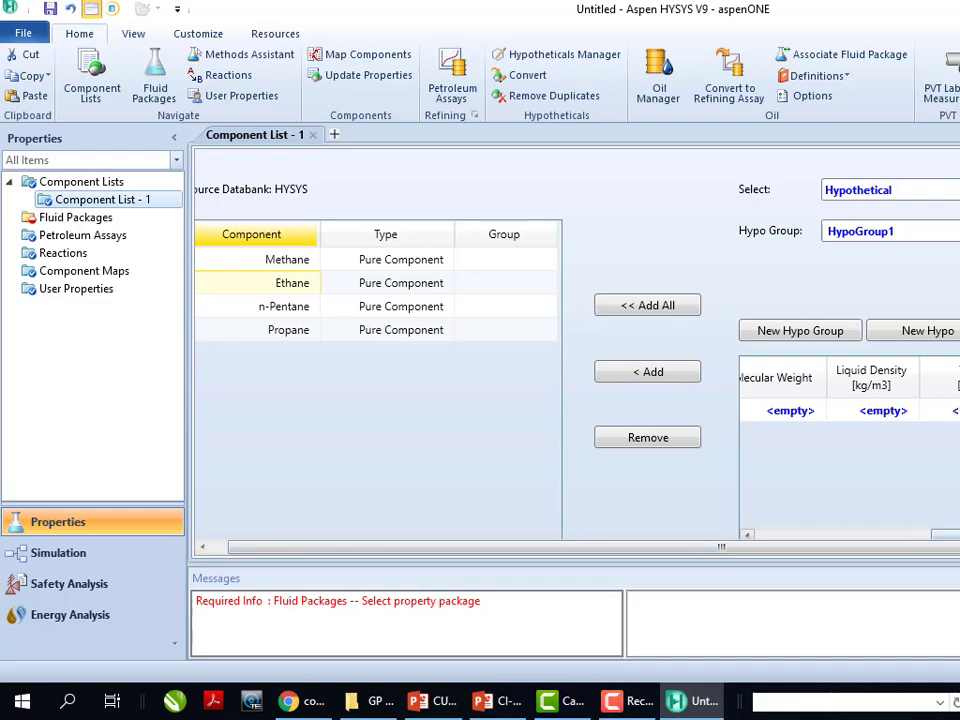
{"action": "left_click_drag", "start_coordinate": [956, 535], "coordinate": [857, 520]}
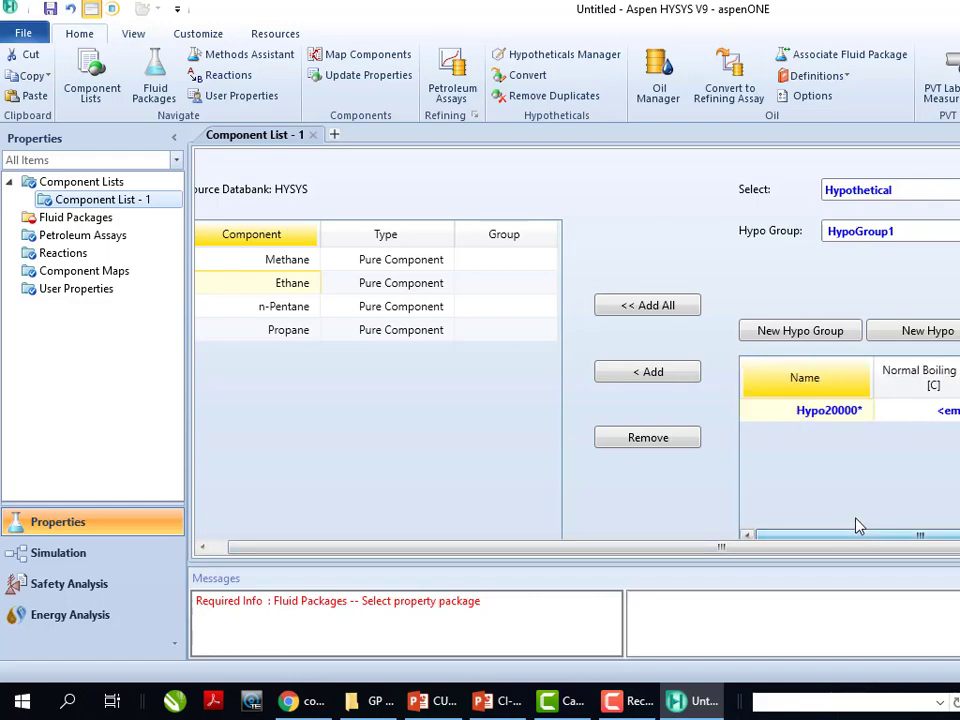
Switch to PowerPoint and show the CURSO BASICO-INTERMEDIO DE SIMULACIÓN DE PROCESOS EN ASPEN presentation.
{"action": "left_click", "coordinate": [502, 703]}
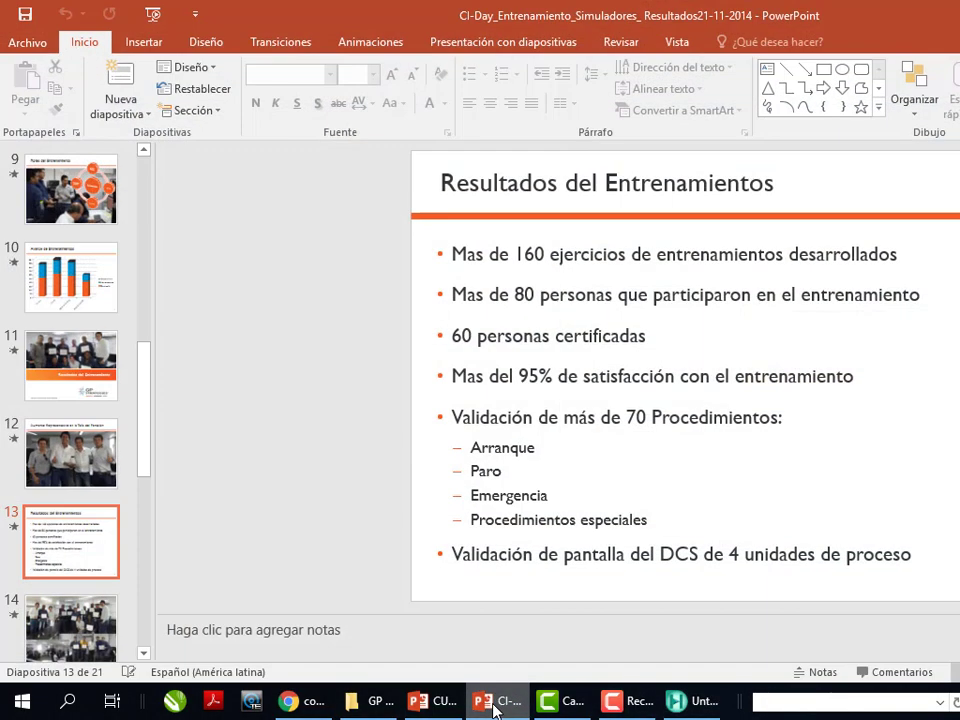
{"action": "left_click", "coordinate": [495, 708]}
{"action": "left_click", "coordinate": [440, 704]}
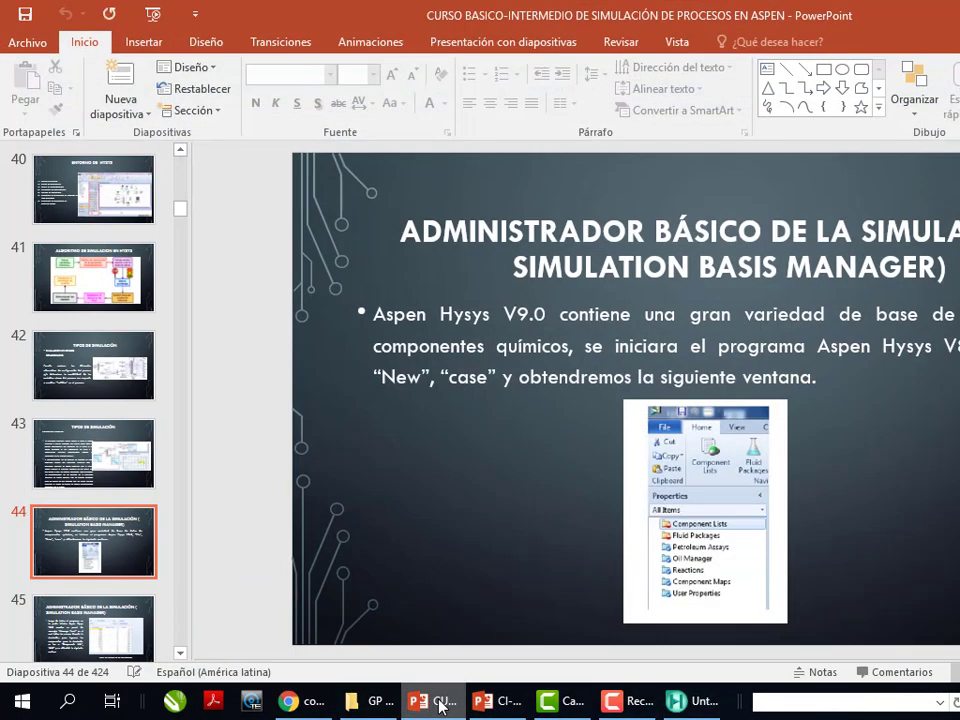
Advance the presentation to slide 49, Ejemplo 1, and highlight the component name 1,1,2-trimetilciclohexano in its text.
{"action": "key", "text": "Down"}
{"action": "key", "text": "Down"}
{"action": "key", "text": "Down"}
{"action": "key", "text": "Down"}
{"action": "key", "text": "Down"}
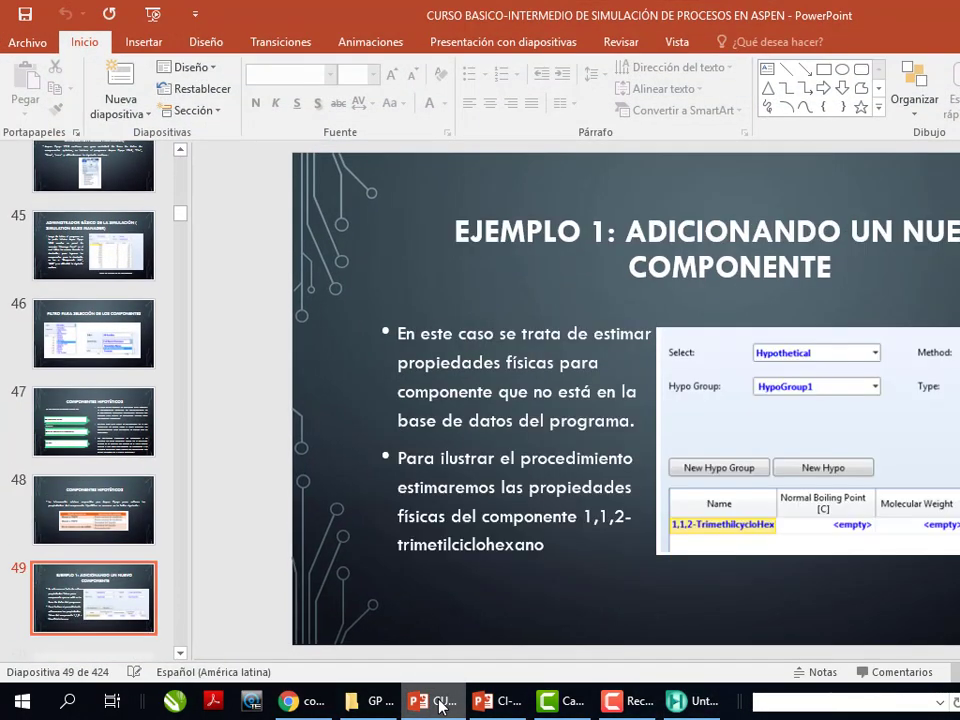
{"action": "key", "text": "Down"}
{"action": "key", "text": "Up"}
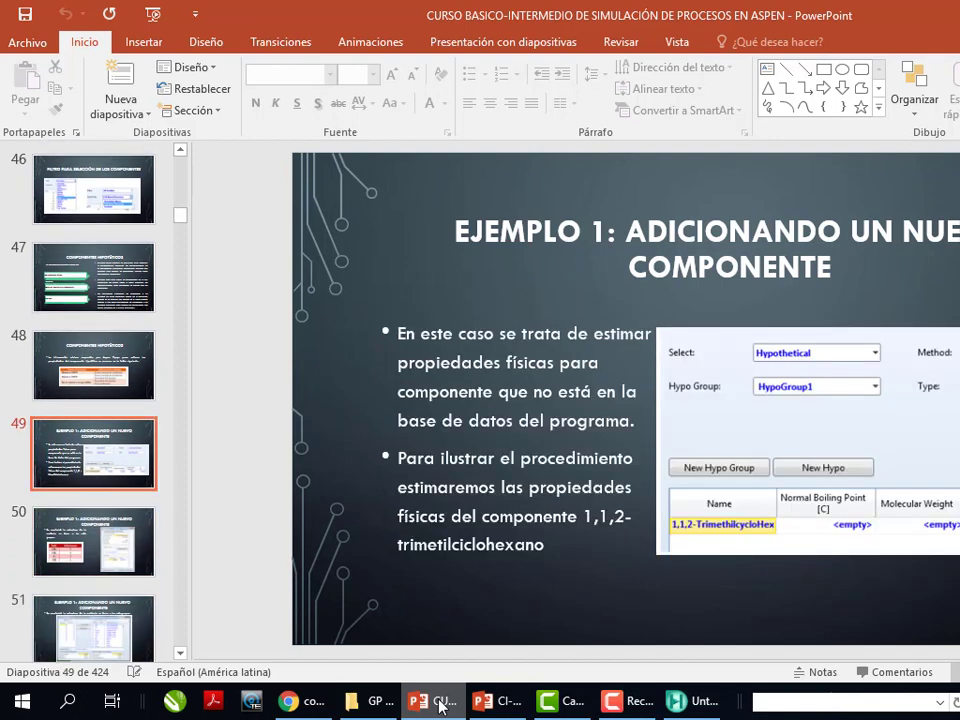
{"action": "left_click", "coordinate": [582, 516]}
{"action": "left_click_drag", "start_coordinate": [582, 516], "coordinate": [606, 541]}
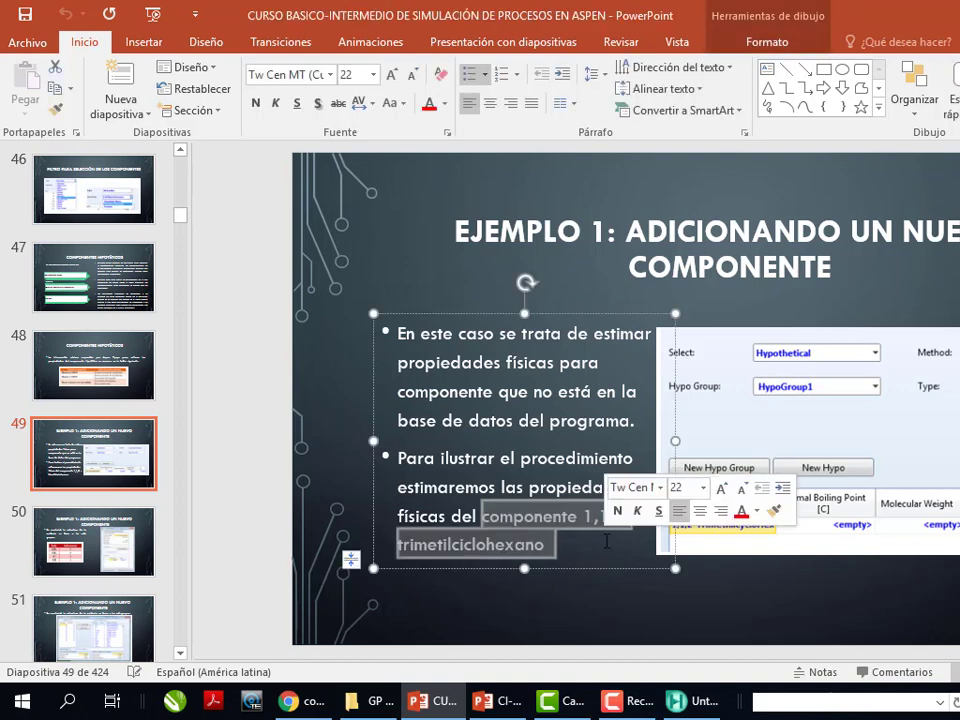
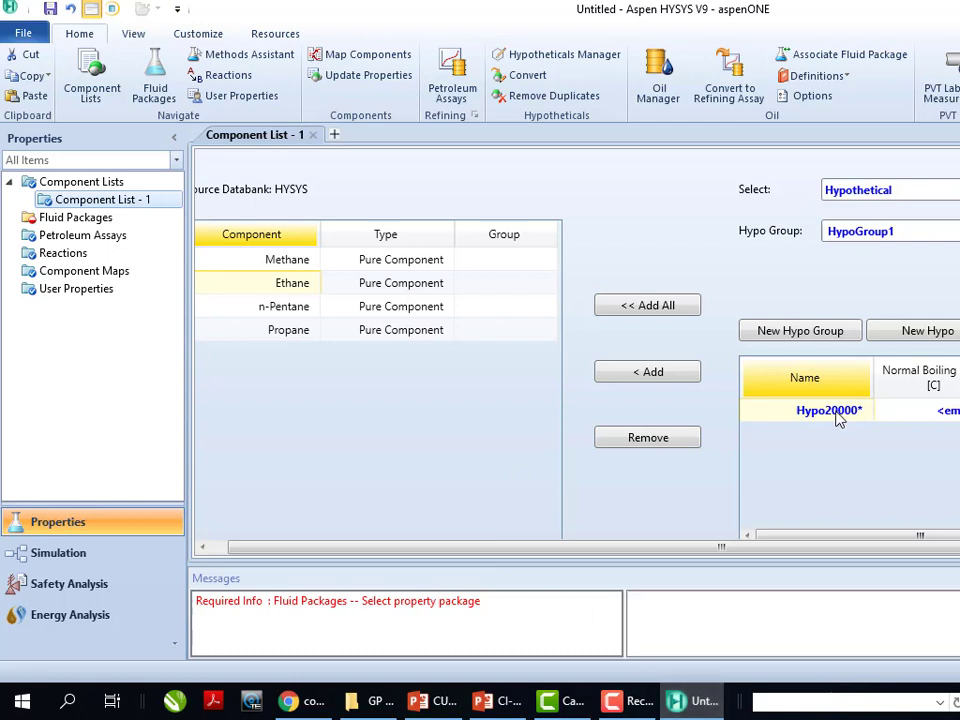
Switch to Aspen HYSYS and rename the hypo component in HypoGroup1 as 1,1,2 trimetil.
{"action": "type", "text": "1,1,2"}
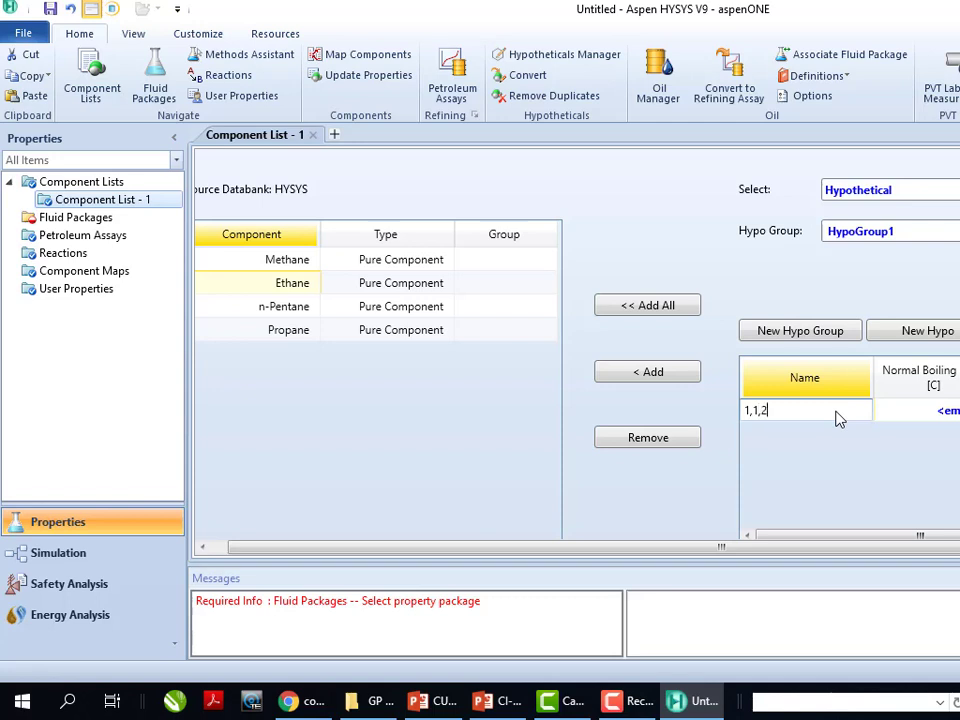
{"action": "type", "text": " trimetil"}
{"action": "key", "text": "Return"}
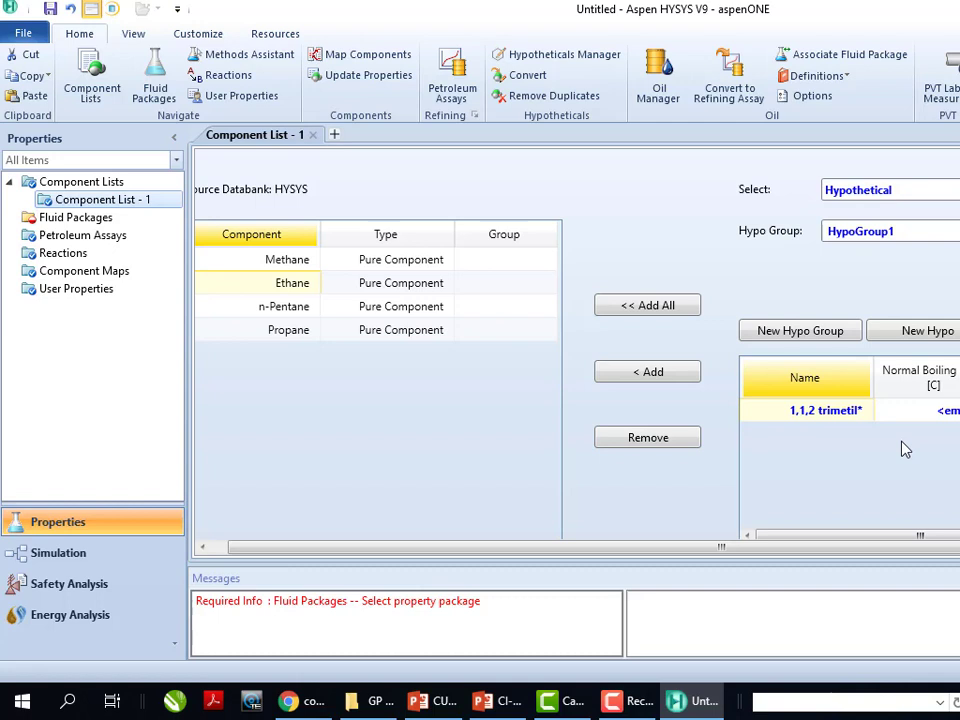
Open the 1,1,2 trimetil component's property view and review its critical, point and temperature-dependent properties, ending on its identification data.
{"action": "double_click", "coordinate": [838, 414]}
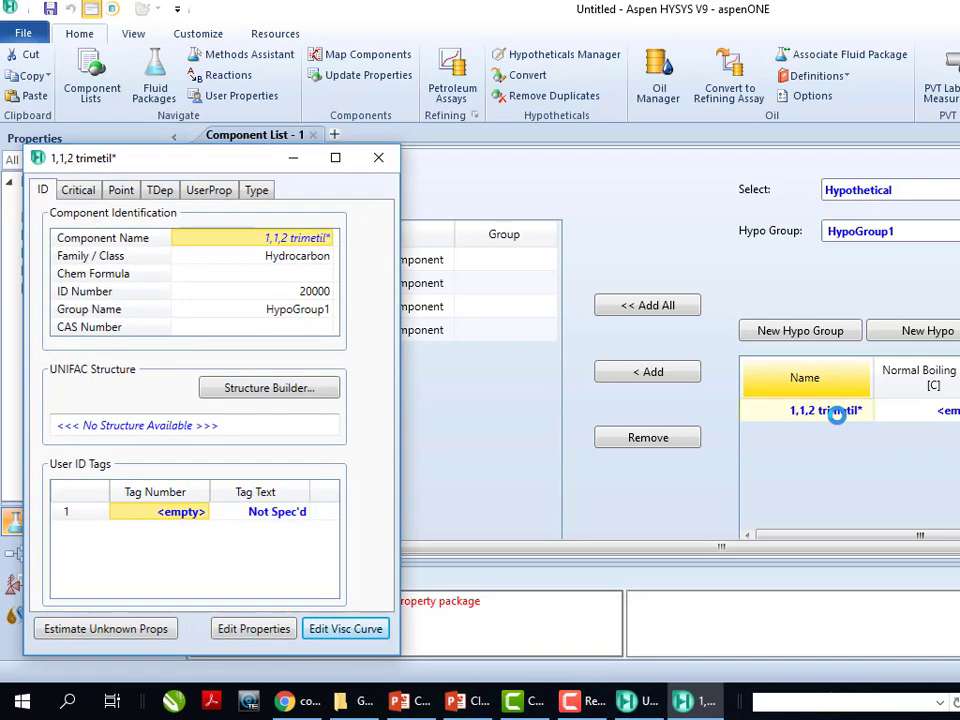
{"action": "left_click_drag", "start_coordinate": [216, 163], "coordinate": [688, 148]}
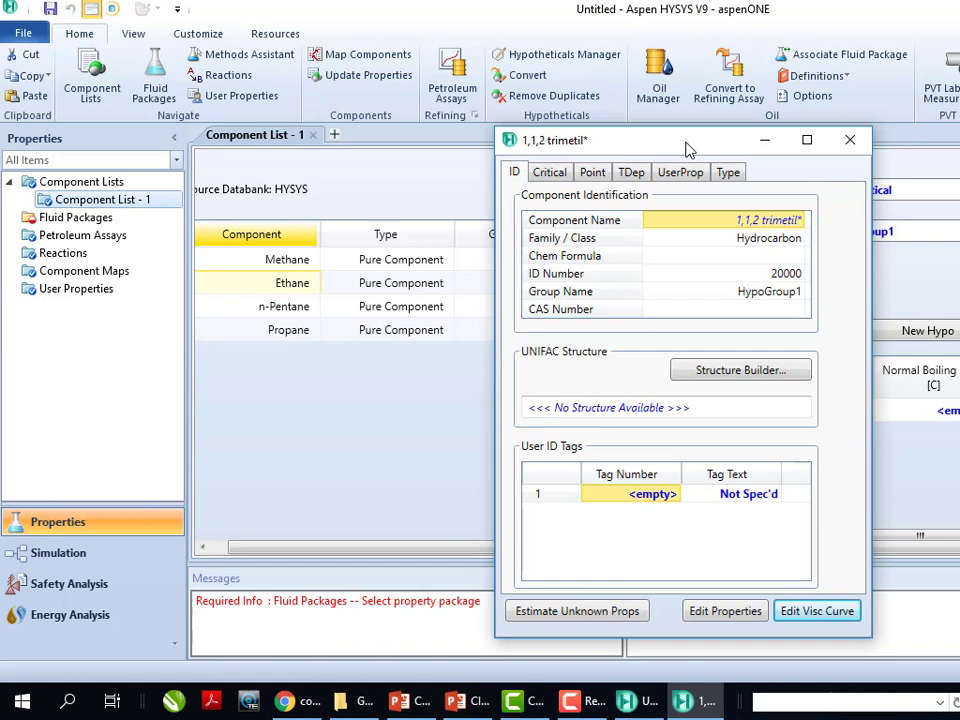
{"action": "left_click", "coordinate": [550, 173]}
{"action": "left_click", "coordinate": [594, 176]}
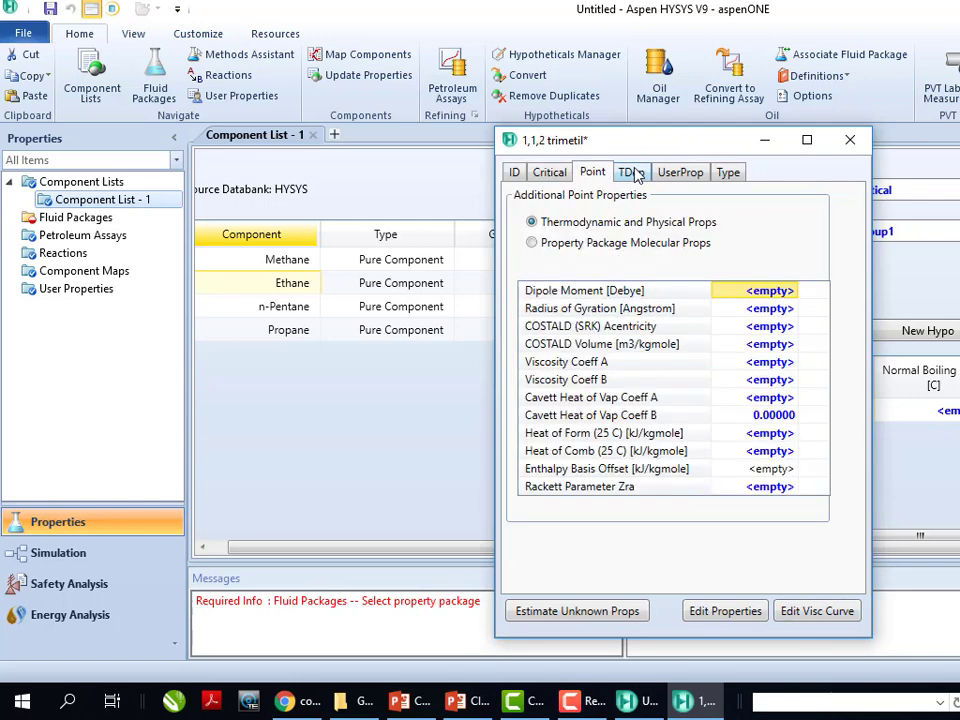
{"action": "left_click", "coordinate": [631, 173]}
{"action": "left_click", "coordinate": [561, 174]}
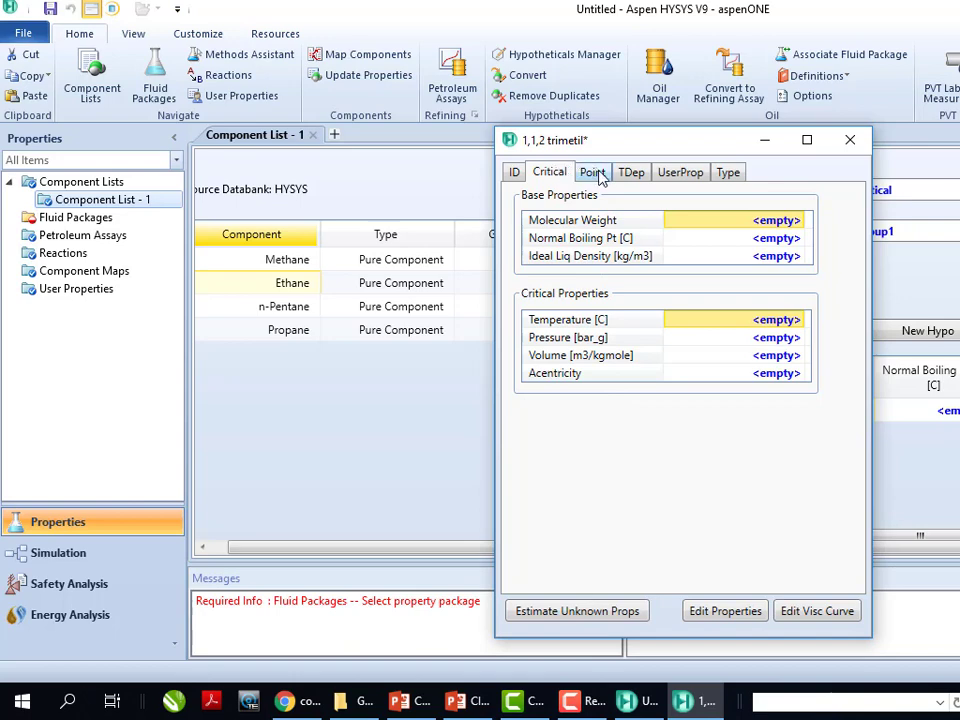
{"action": "left_click", "coordinate": [598, 174]}
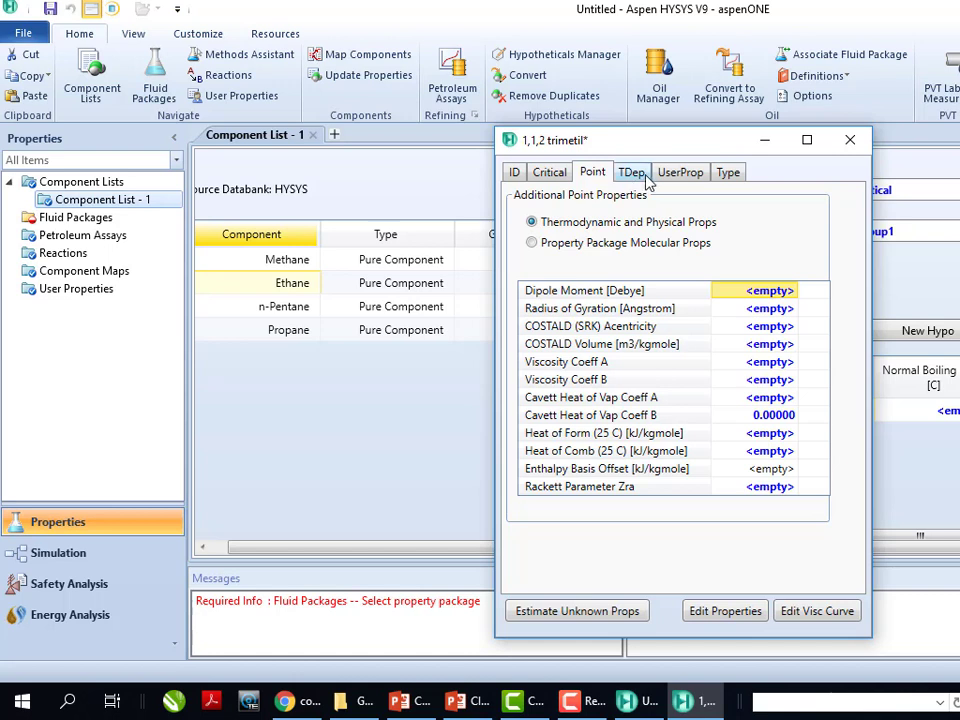
{"action": "left_click", "coordinate": [645, 178]}
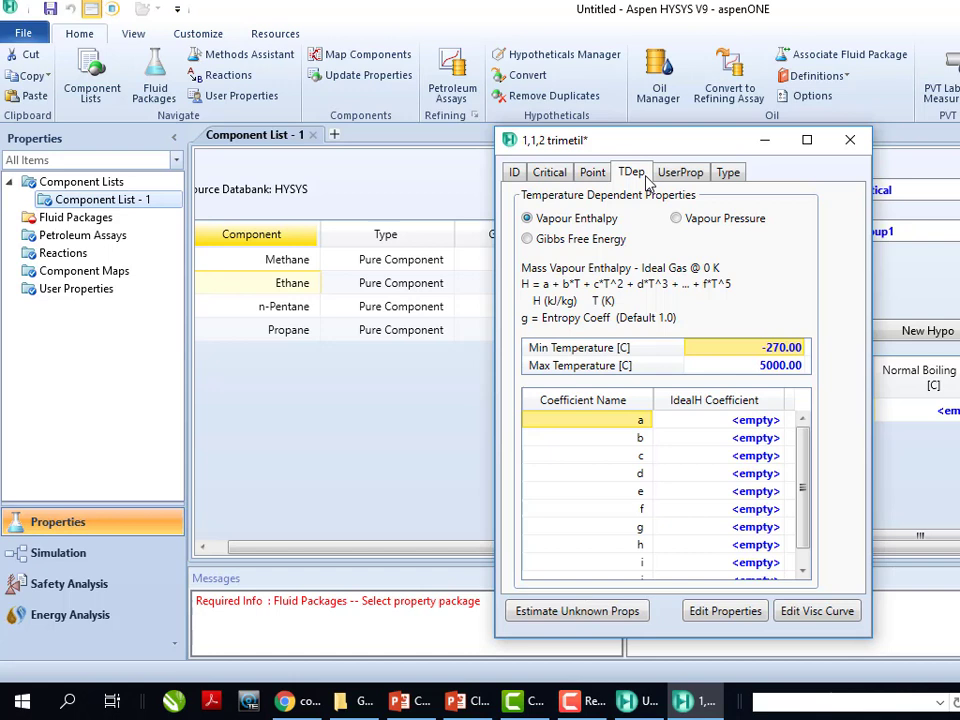
{"action": "left_click", "coordinate": [515, 173]}
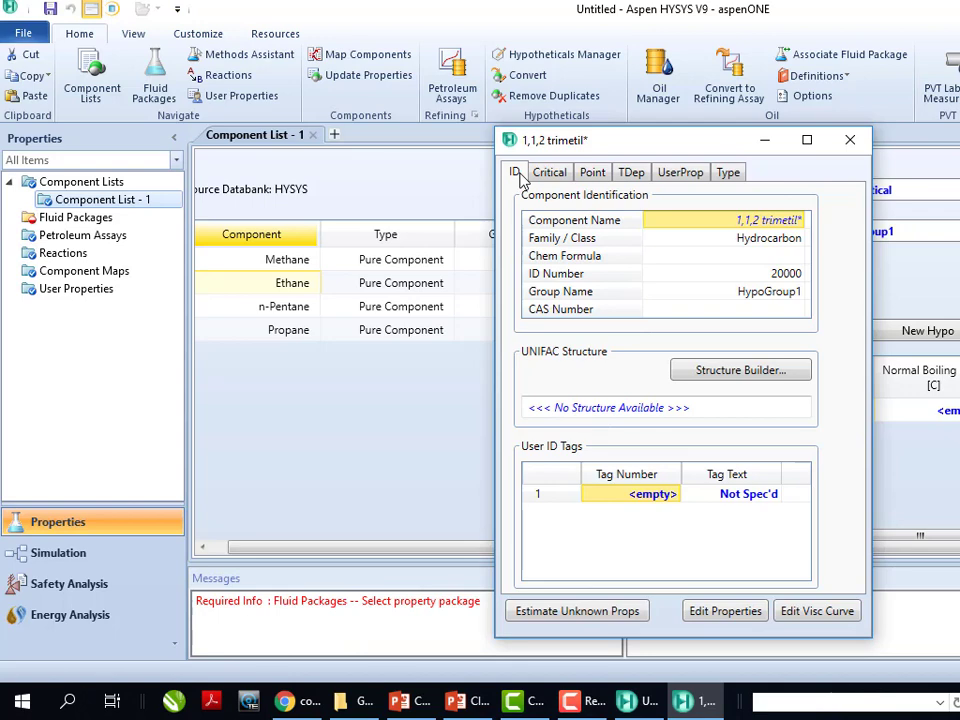
Open the UNIFAC structure builder for 1,1,2 trimetil maximized, and consult the sub-group table on slide 50 in PowerPoint.
{"action": "left_click", "coordinate": [736, 378]}
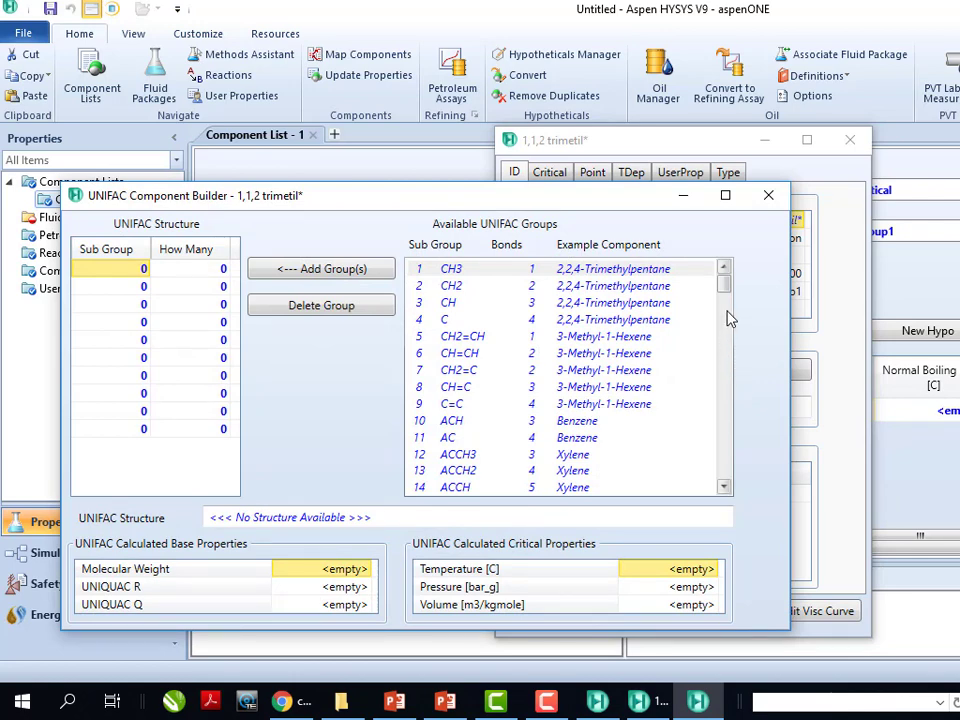
{"action": "left_click", "coordinate": [725, 195]}
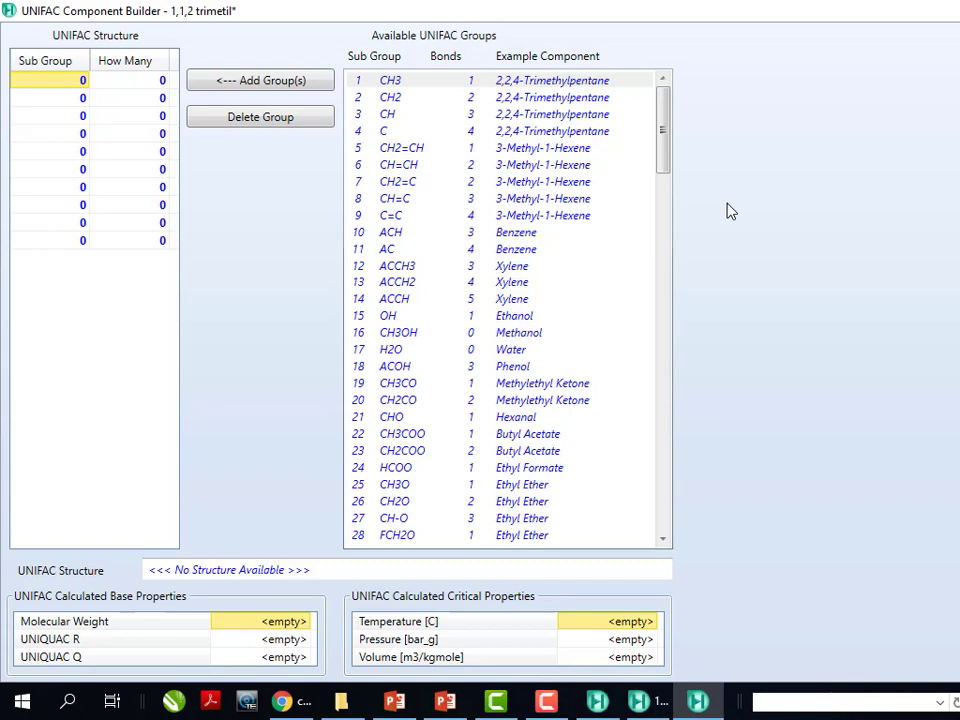
{"action": "left_click", "coordinate": [443, 697]}
{"action": "left_click", "coordinate": [443, 697]}
{"action": "left_click", "coordinate": [408, 697]}
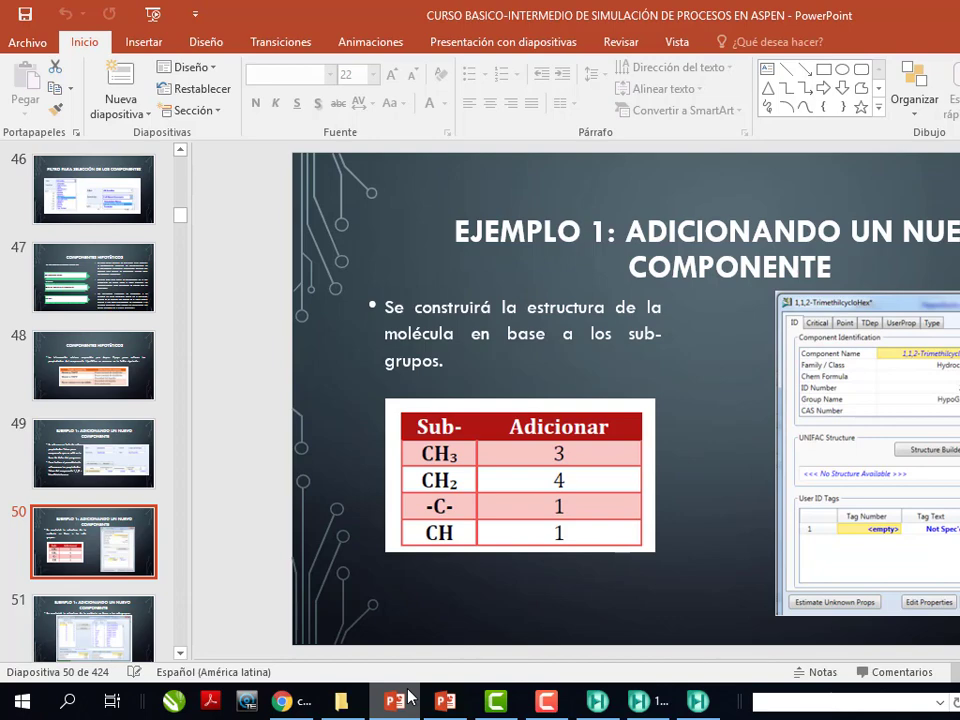
{"action": "left_click", "coordinate": [400, 699]}
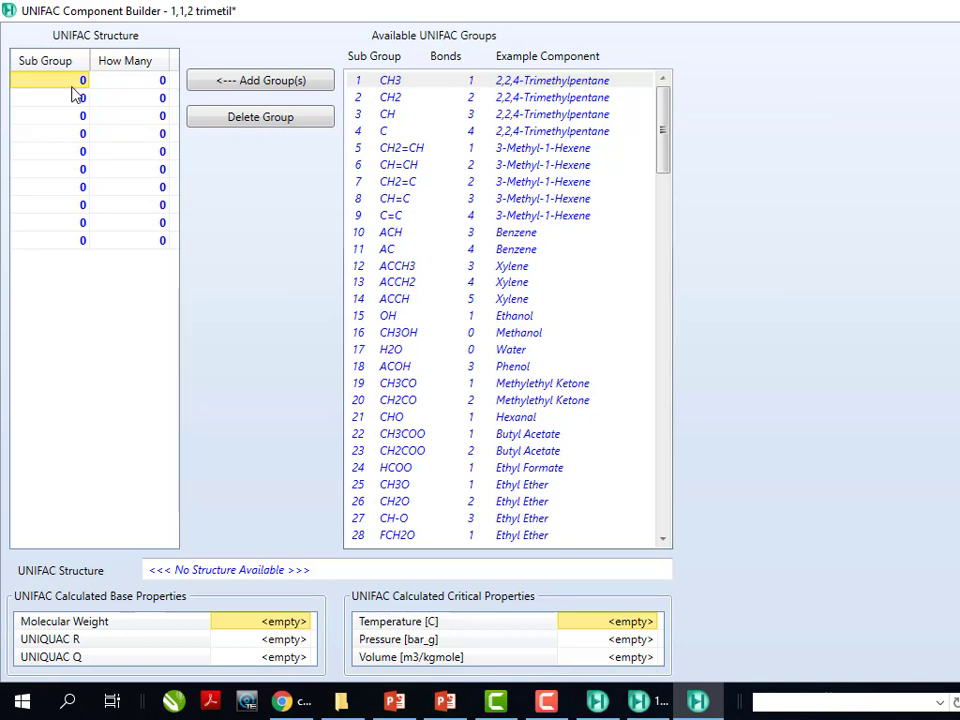
Enter UNIFAC sub group 1 (CH3) with a quantity of 3 in the first row of the structure.
{"action": "type", "text": "1"}
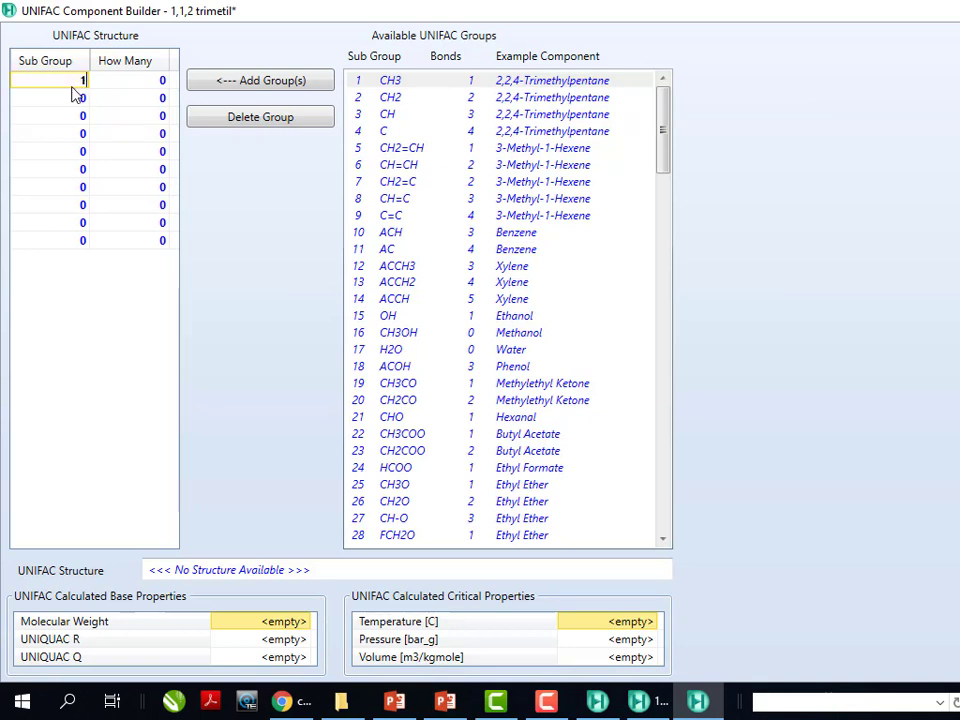
{"action": "left_click", "coordinate": [139, 86]}
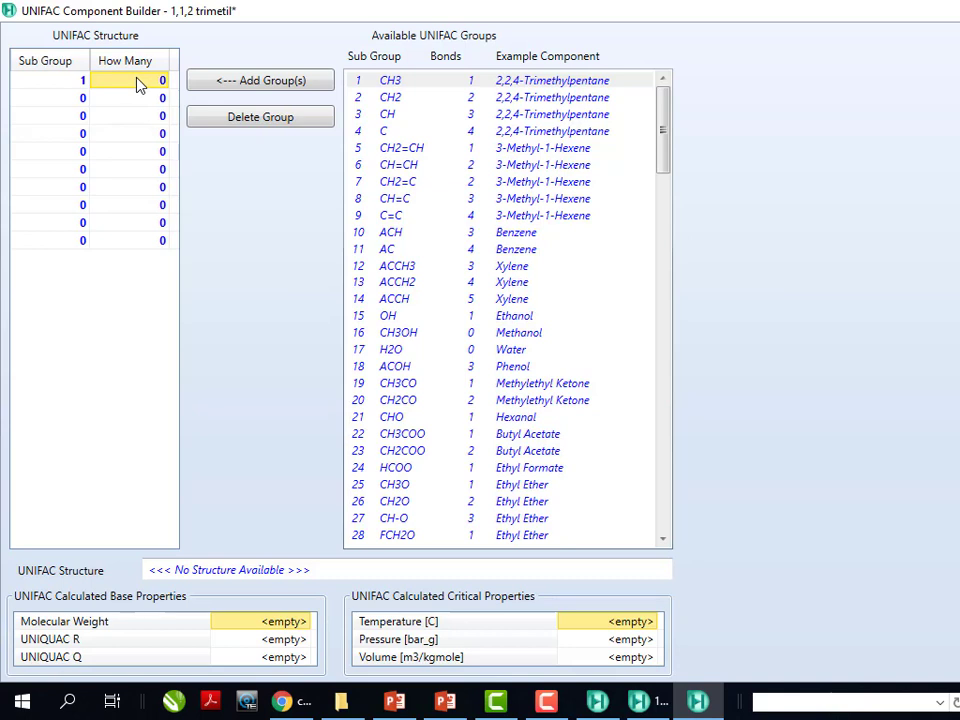
{"action": "type", "text": "3"}
{"action": "right_click", "coordinate": [69, 94]}
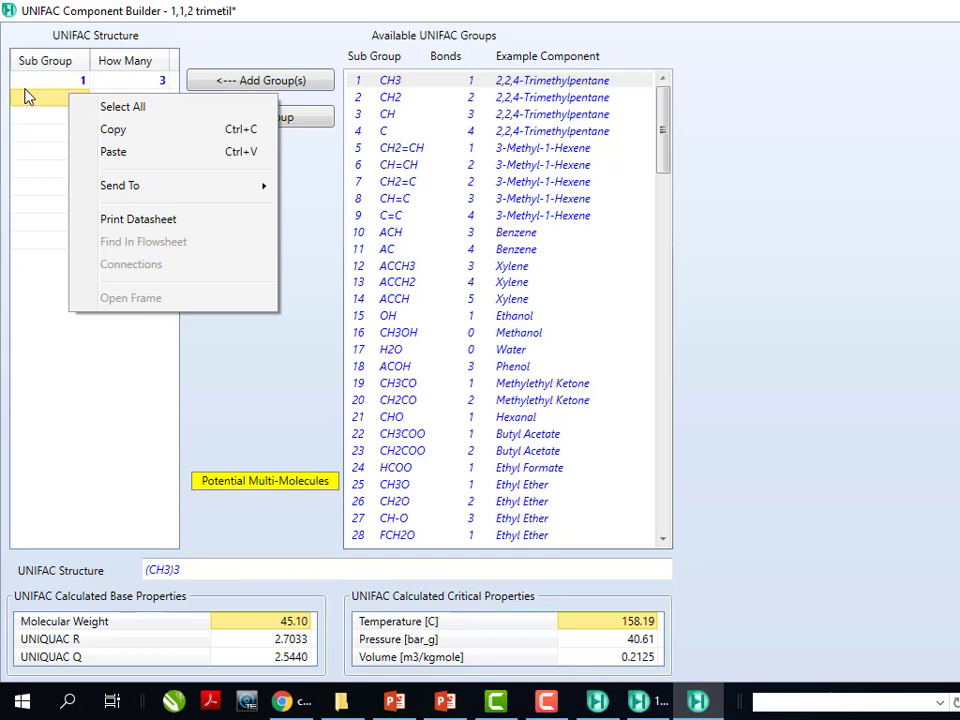
{"action": "left_click", "coordinate": [26, 90]}
{"action": "left_click", "coordinate": [40, 98]}
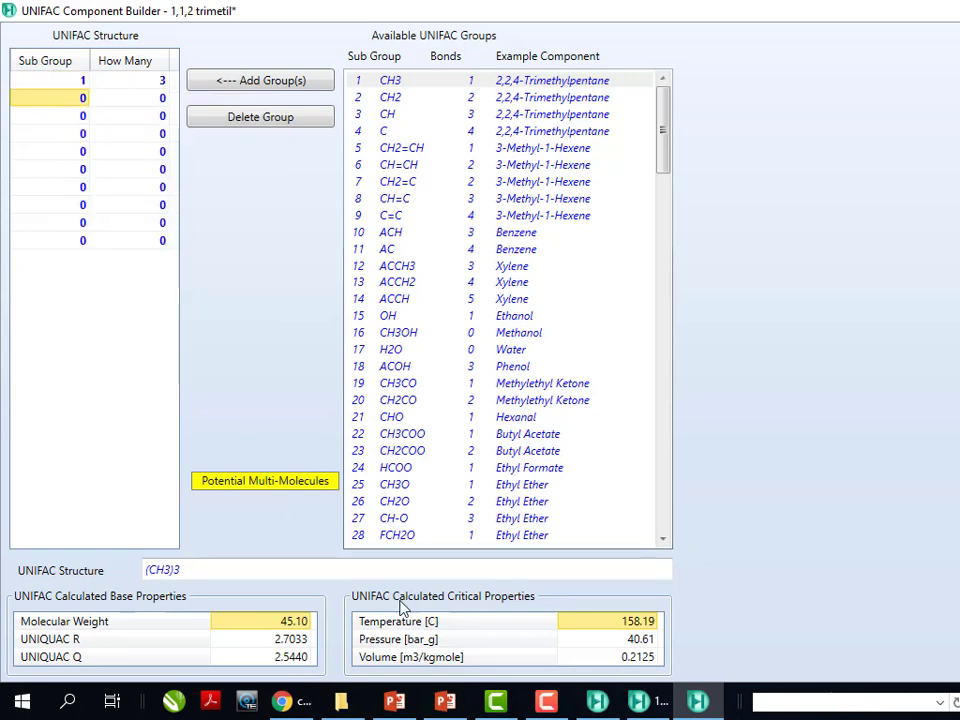
Recheck the PowerPoint sub-group table and enter sub group 2 (CH2) with a quantity of 4 in the second structure row.
{"action": "left_click", "coordinate": [395, 701]}
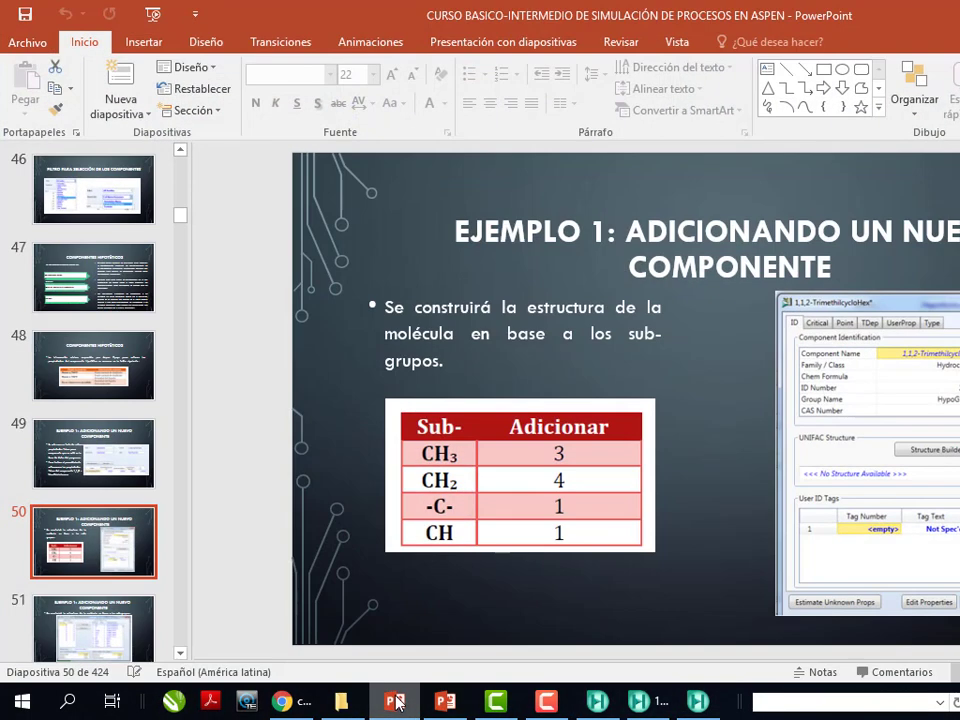
{"action": "left_click", "coordinate": [395, 701]}
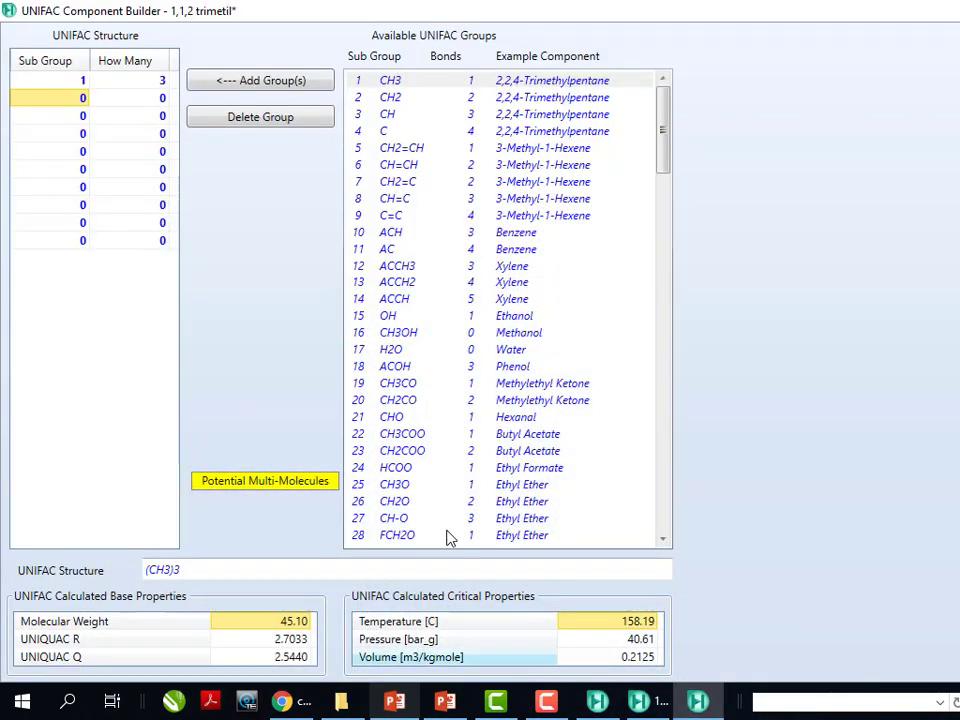
{"action": "left_click", "coordinate": [79, 100]}
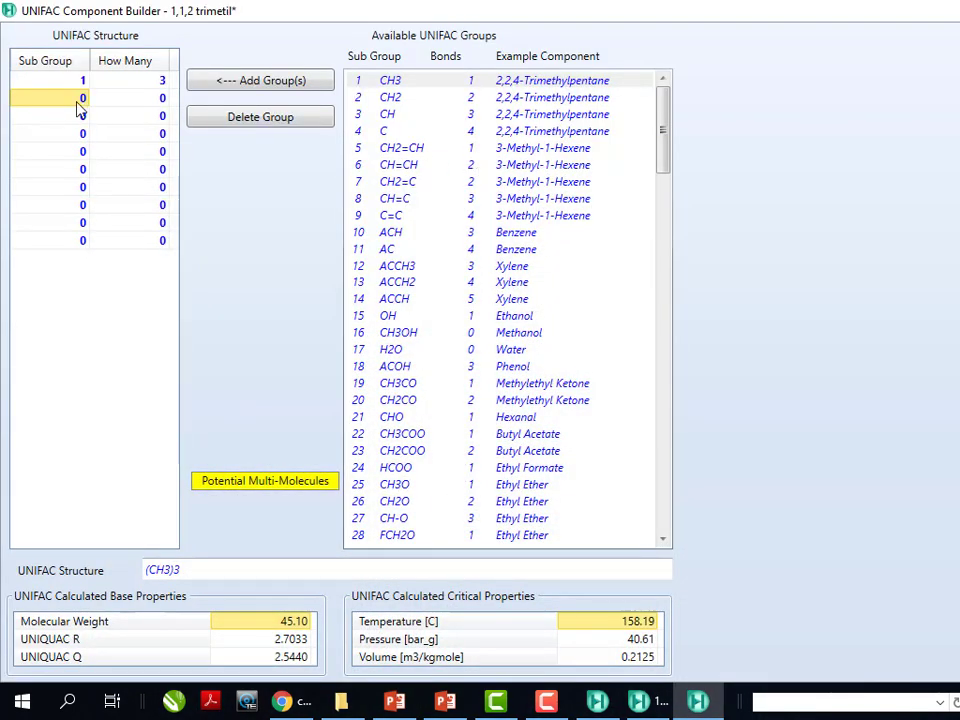
{"action": "type", "text": "2"}
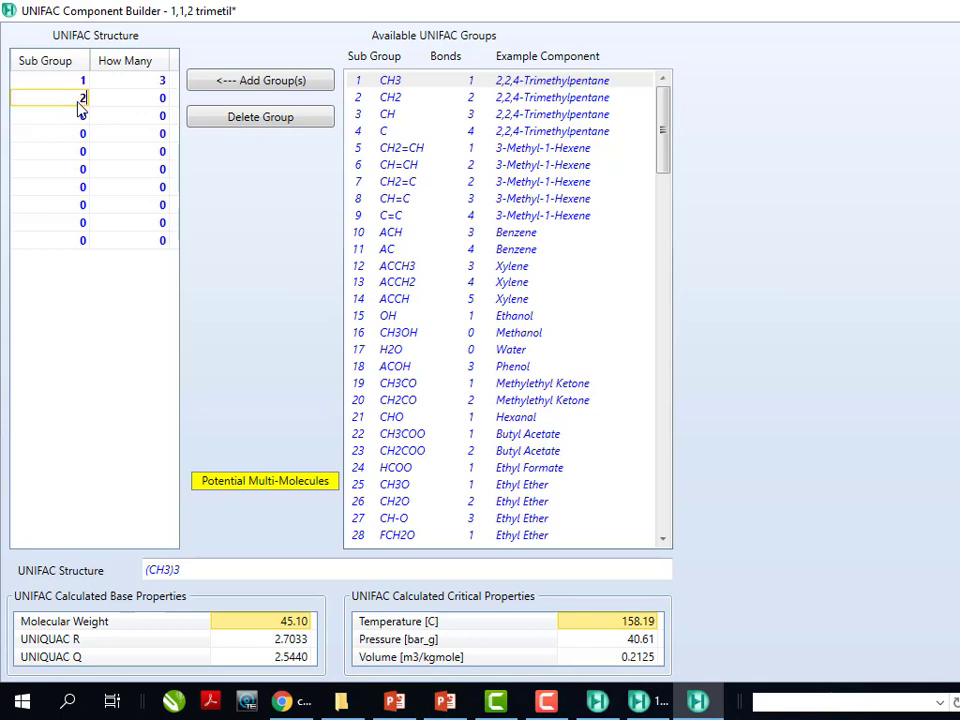
{"action": "left_click", "coordinate": [137, 107]}
{"action": "type", "text": "4"}
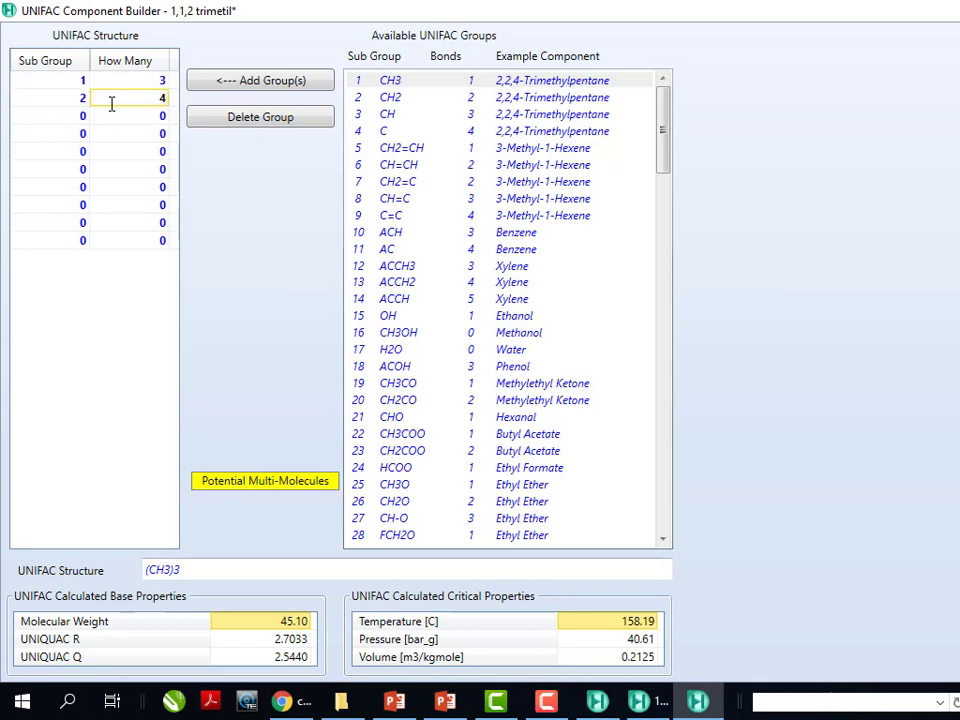
{"action": "left_click", "coordinate": [82, 118]}
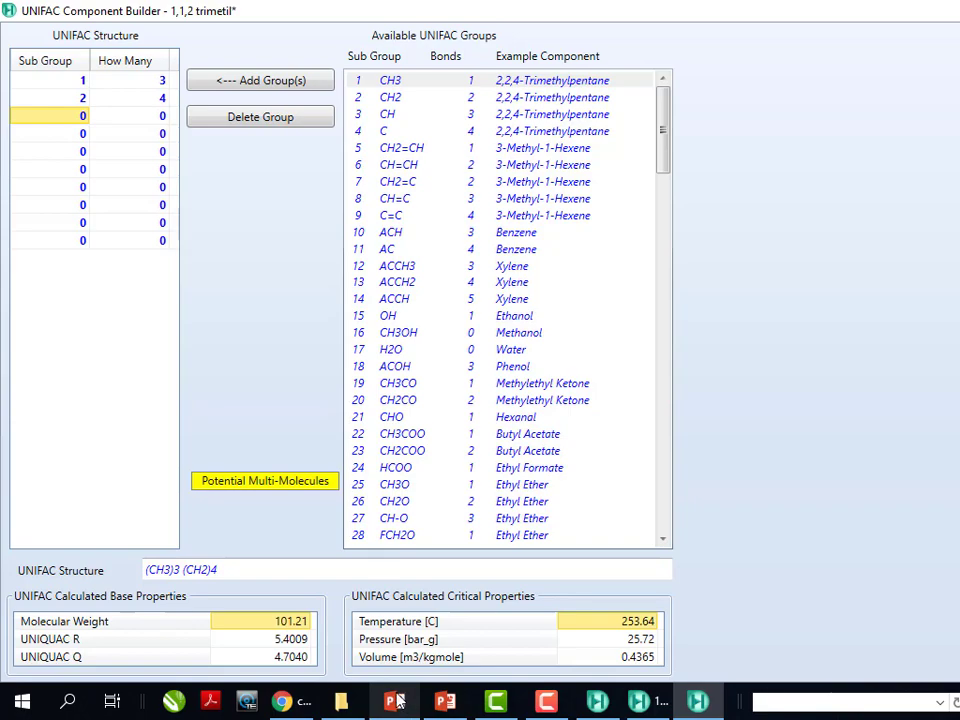
Check the PowerPoint table again and enter sub group 4 (C) with a quantity of 1 in the third structure row.
{"action": "left_click", "coordinate": [396, 701]}
{"action": "left_click", "coordinate": [396, 701]}
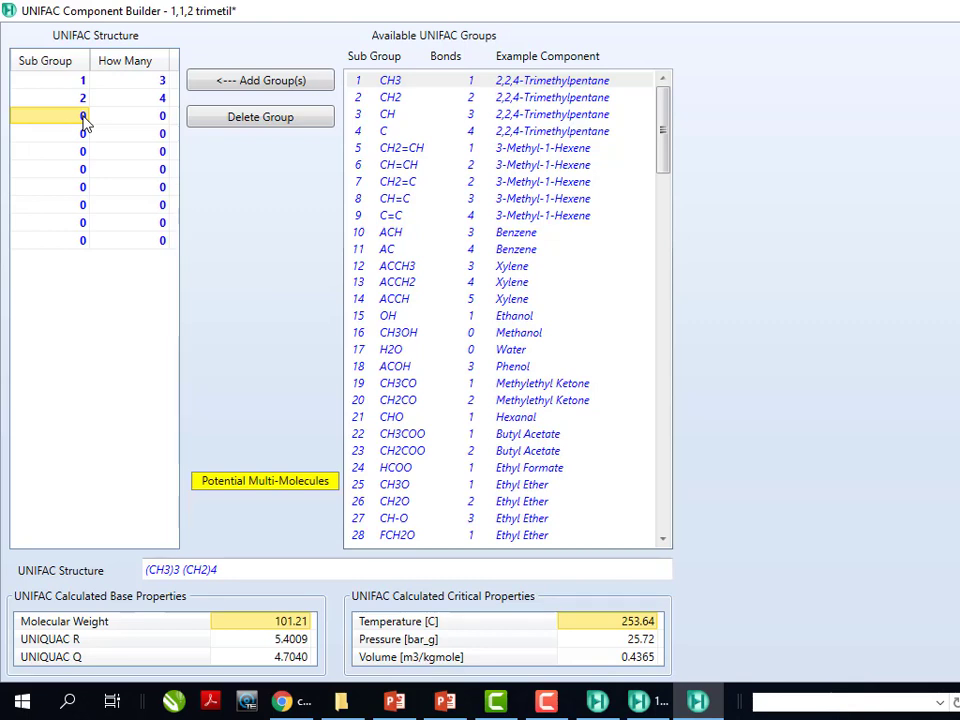
{"action": "type", "text": "4"}
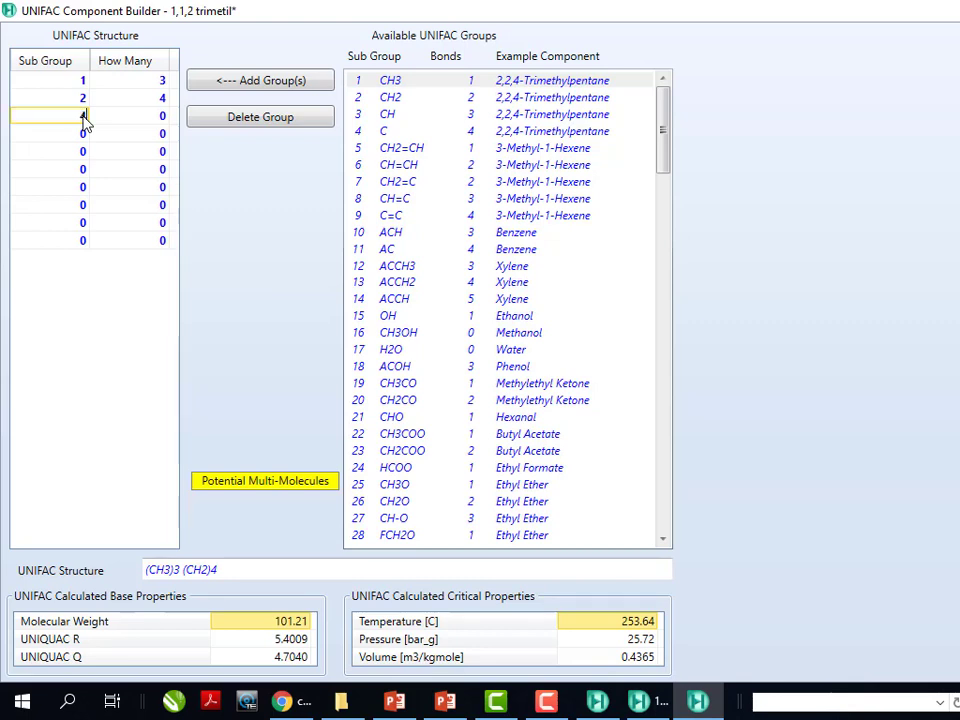
{"action": "left_click", "coordinate": [163, 117]}
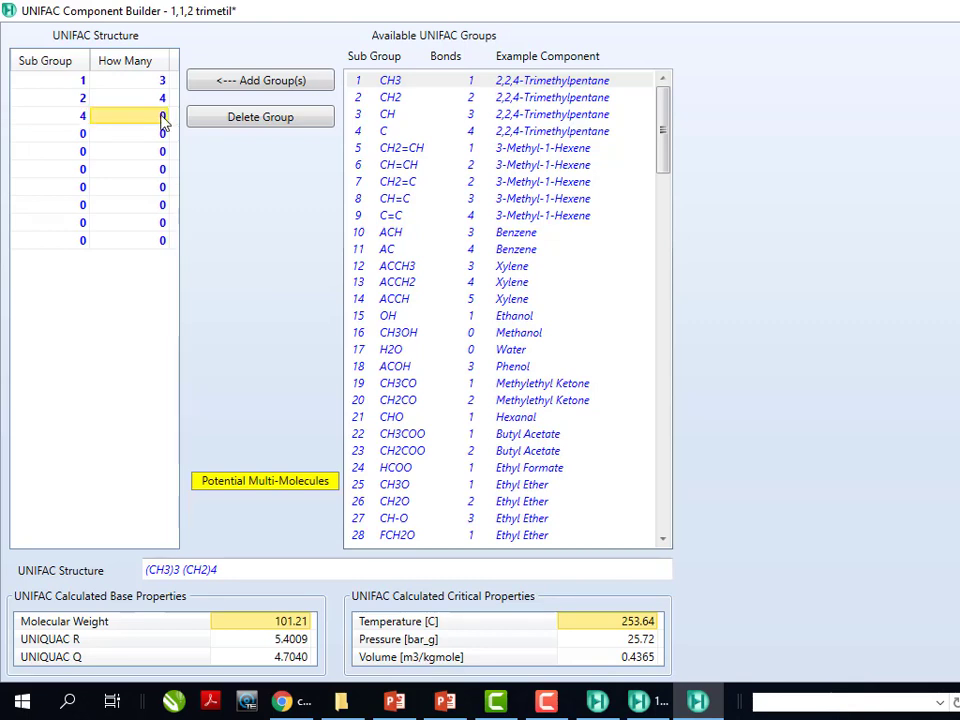
{"action": "left_click", "coordinate": [163, 117]}
{"action": "type", "text": "1"}
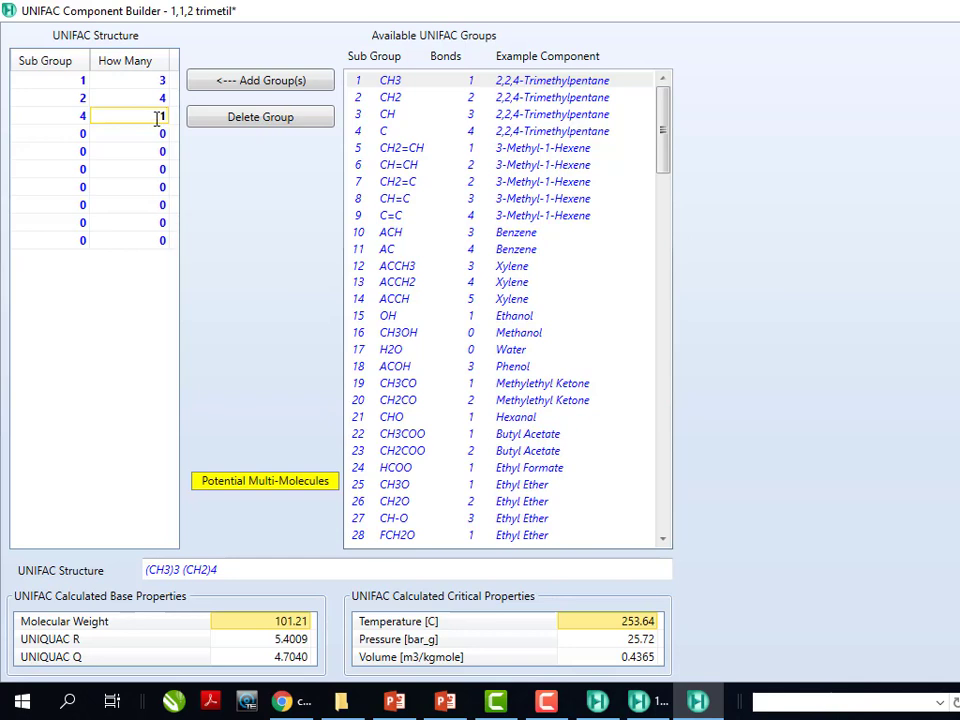
Enter sub group 3 (CH) with a quantity of 1 in the fourth structure row.
{"action": "left_click", "coordinate": [80, 136]}
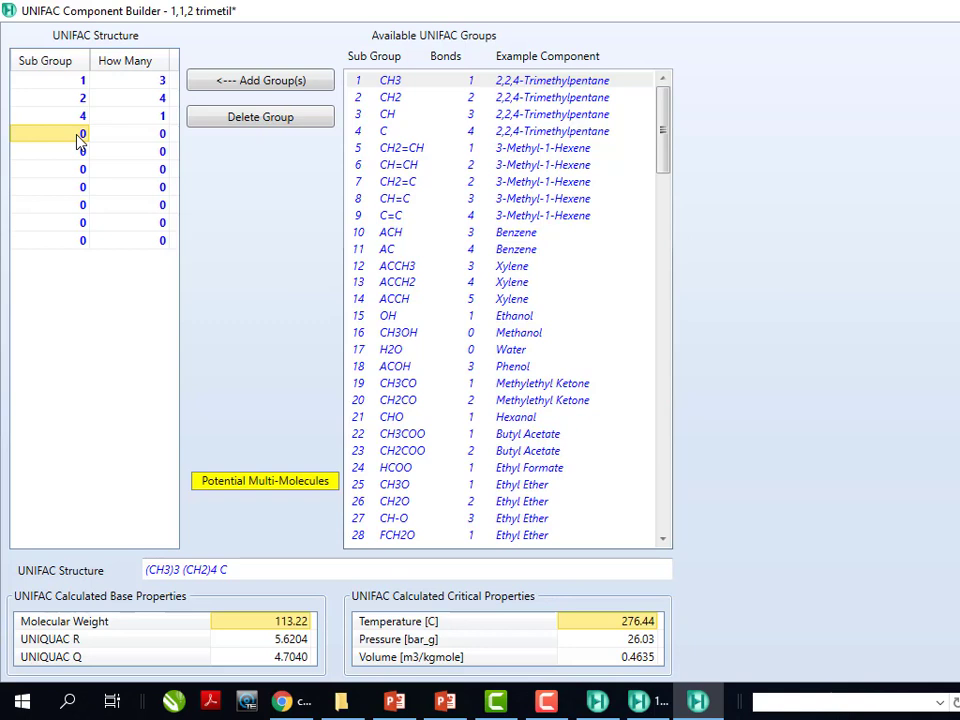
{"action": "left_click", "coordinate": [80, 138]}
{"action": "type", "text": "3"}
{"action": "left_click", "coordinate": [139, 140]}
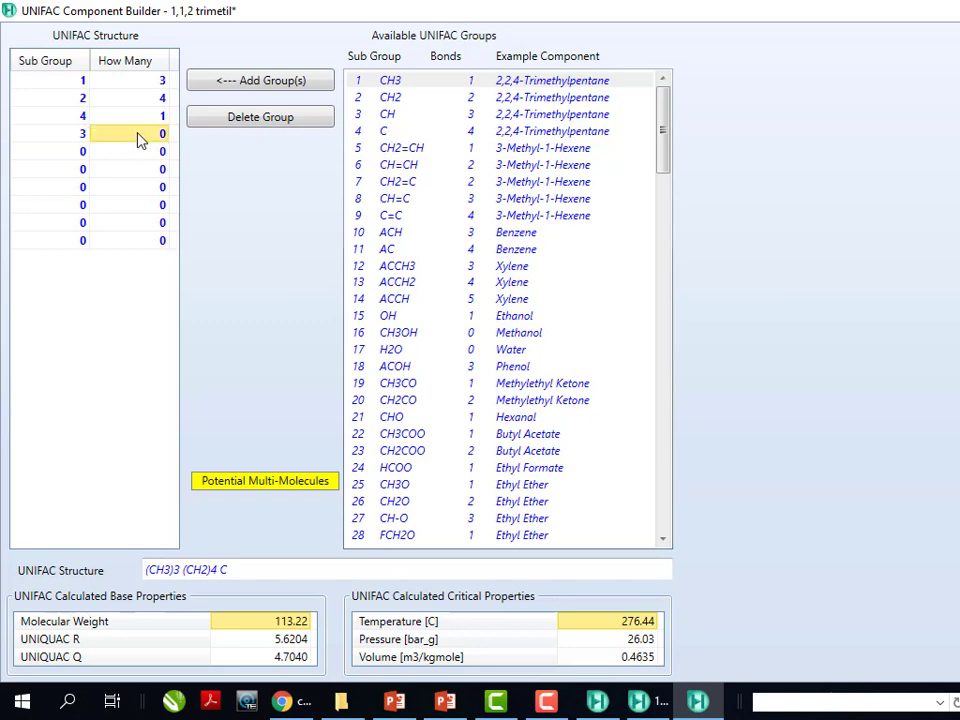
{"action": "type", "text": "1"}
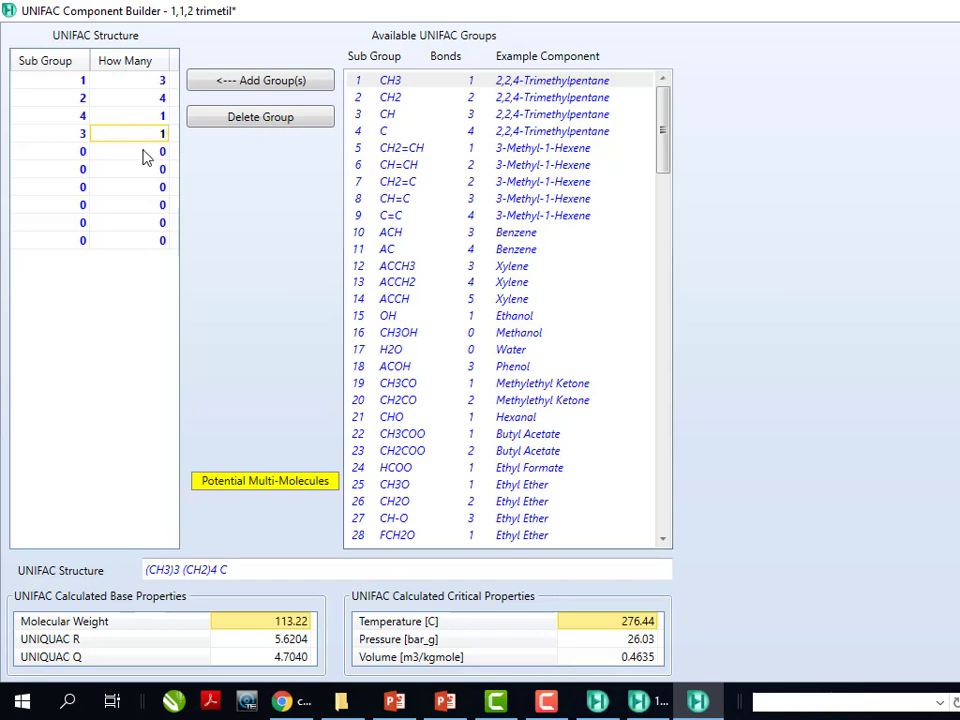
{"action": "left_click", "coordinate": [143, 155]}
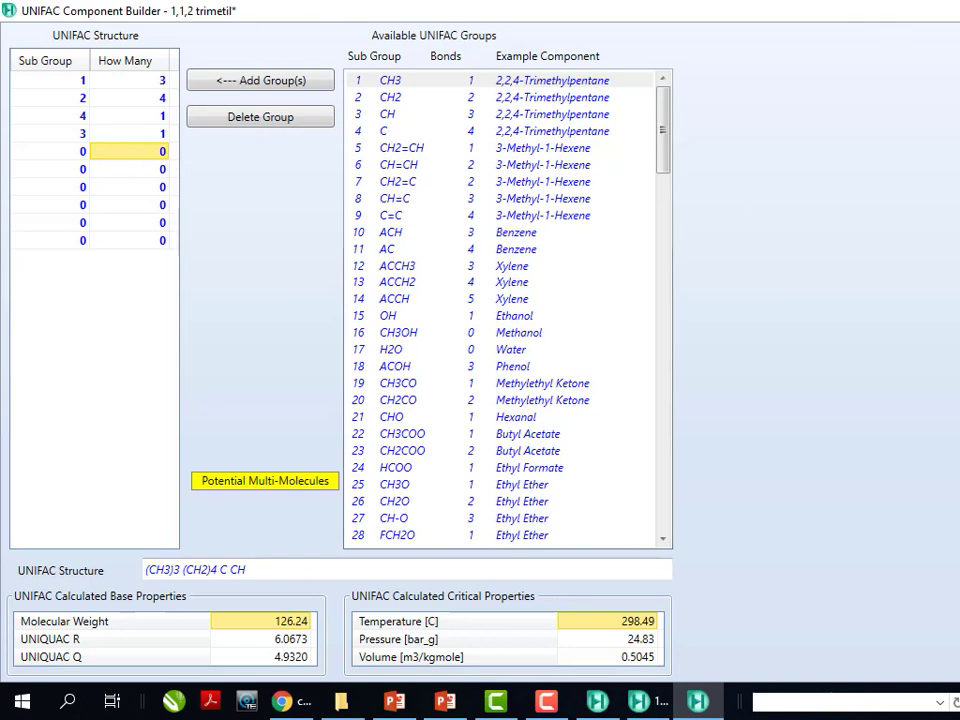
Close the UNIFAC structure builder and estimate the unknown base and critical properties of the 1,1,2 trimetil hypothetical component.
{"action": "left_click", "coordinate": [944, 10]}
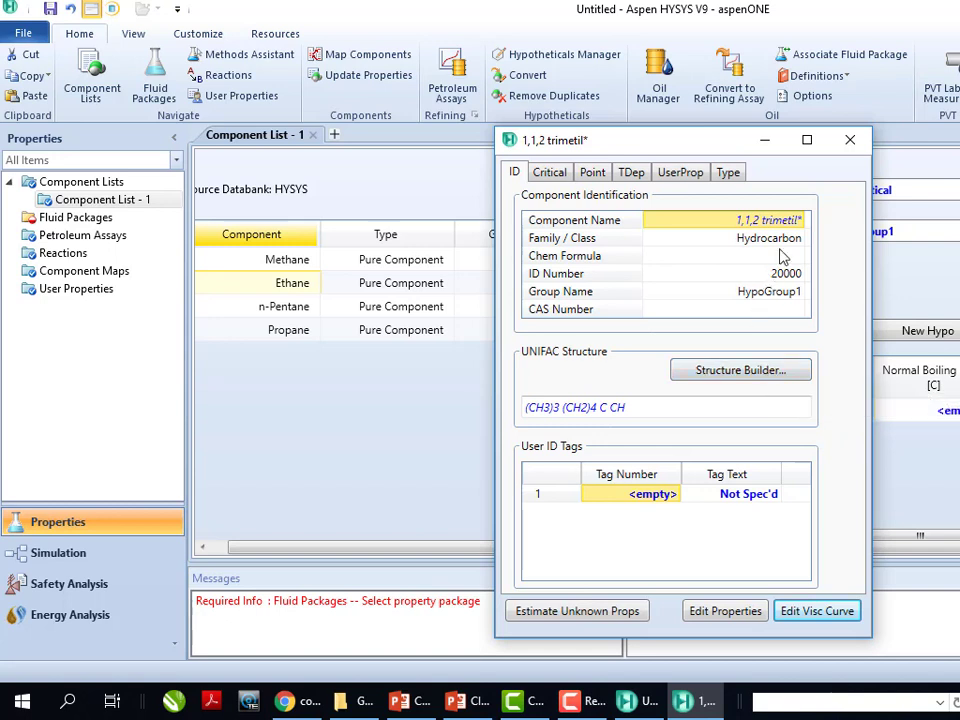
{"action": "left_click", "coordinate": [556, 173]}
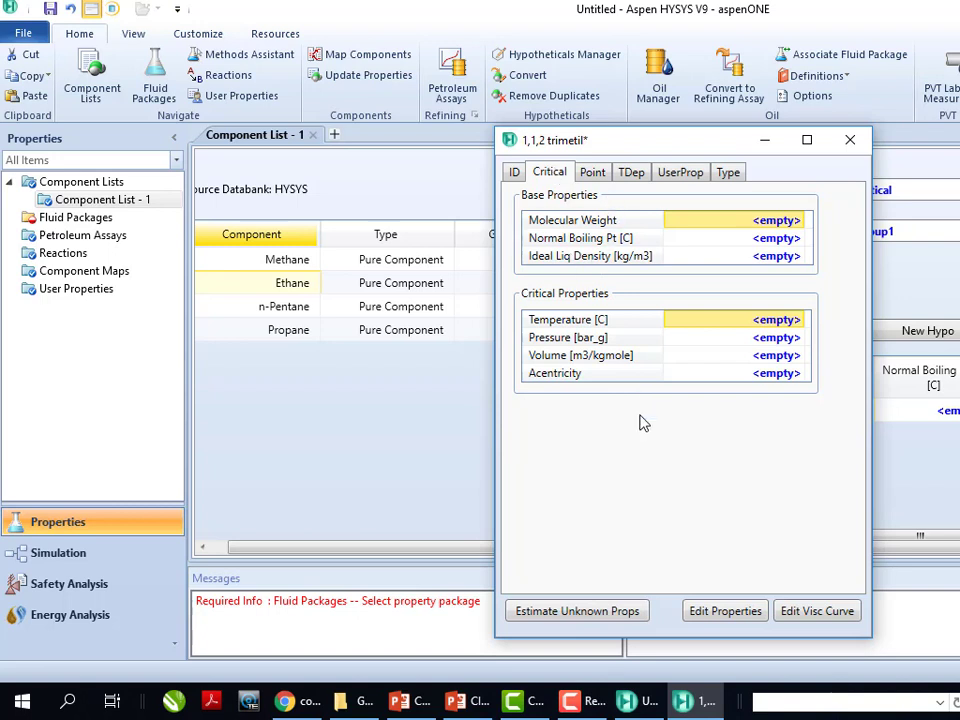
{"action": "left_click", "coordinate": [590, 622]}
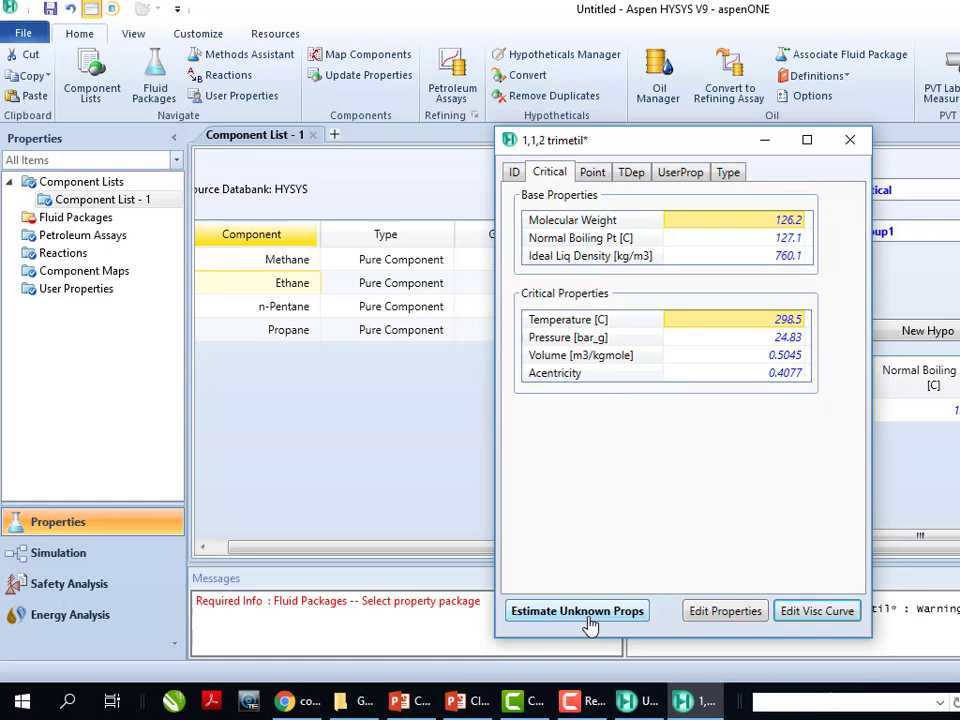
Review the PowerPoint example slide on estimating properties of 1,1,2-trimetilciclohexano, then return to the component's critical properties in HYSYS.
{"action": "left_click", "coordinate": [414, 706]}
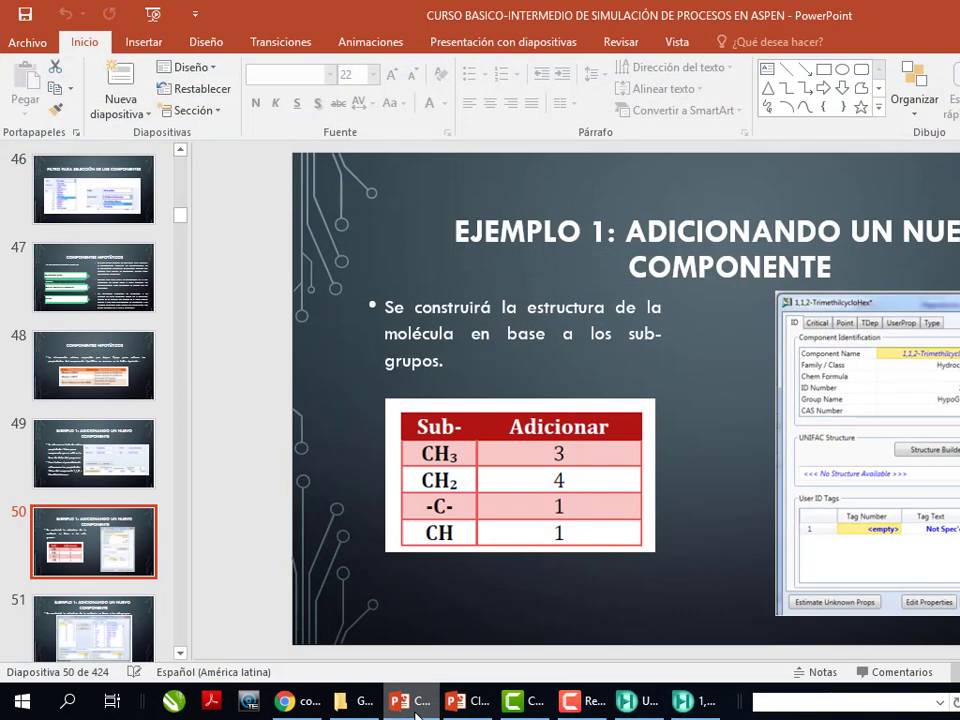
{"action": "key", "text": "Page_Up"}
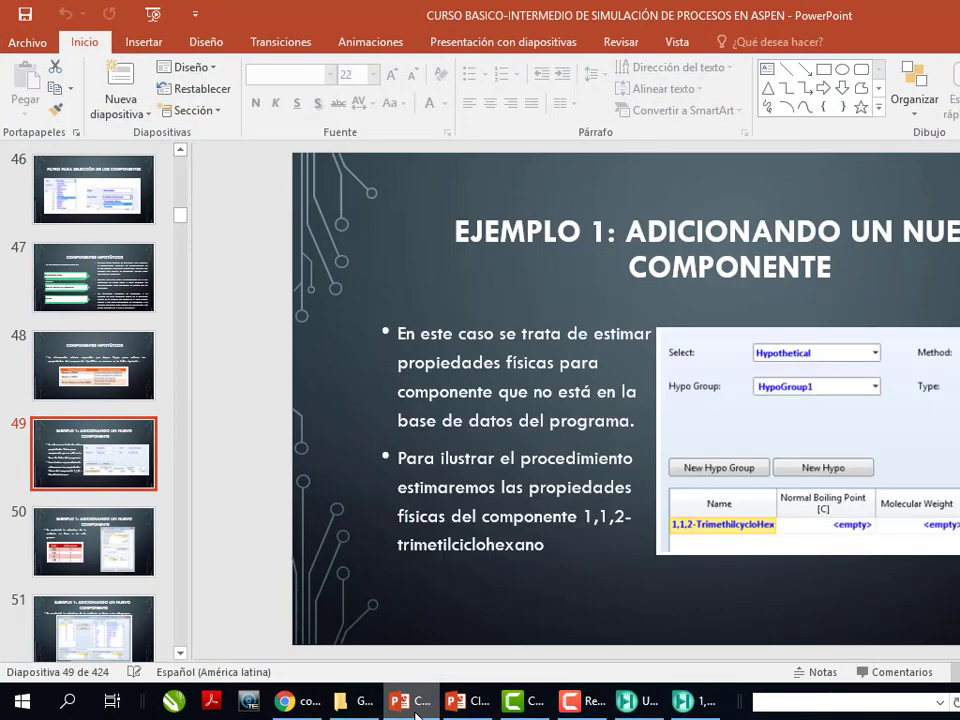
{"action": "left_click", "coordinate": [415, 710]}
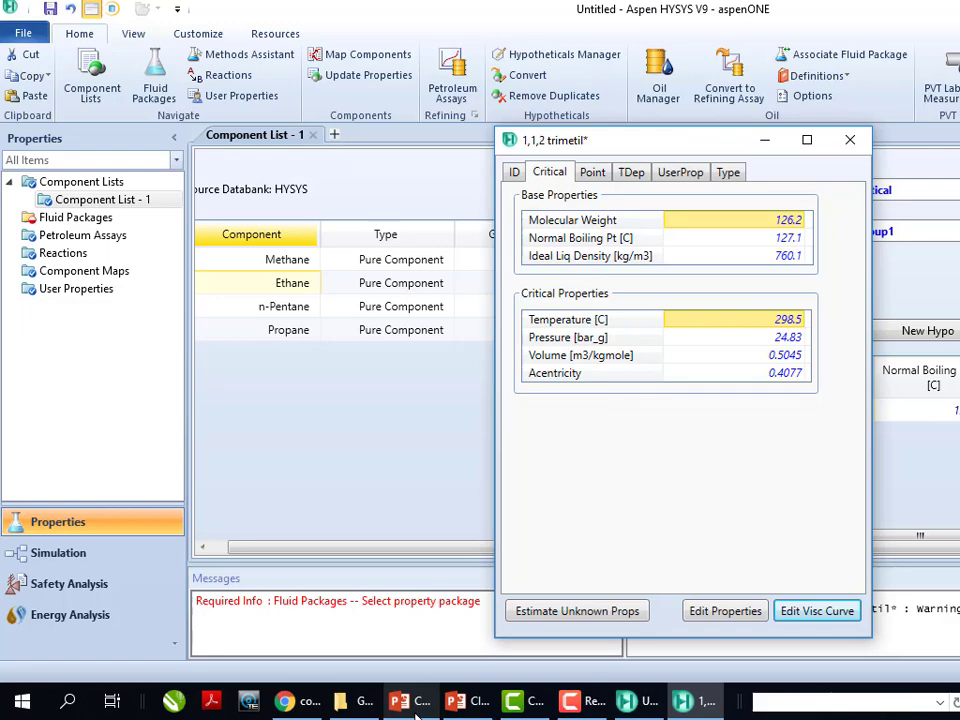
{"action": "left_click", "coordinate": [401, 704]}
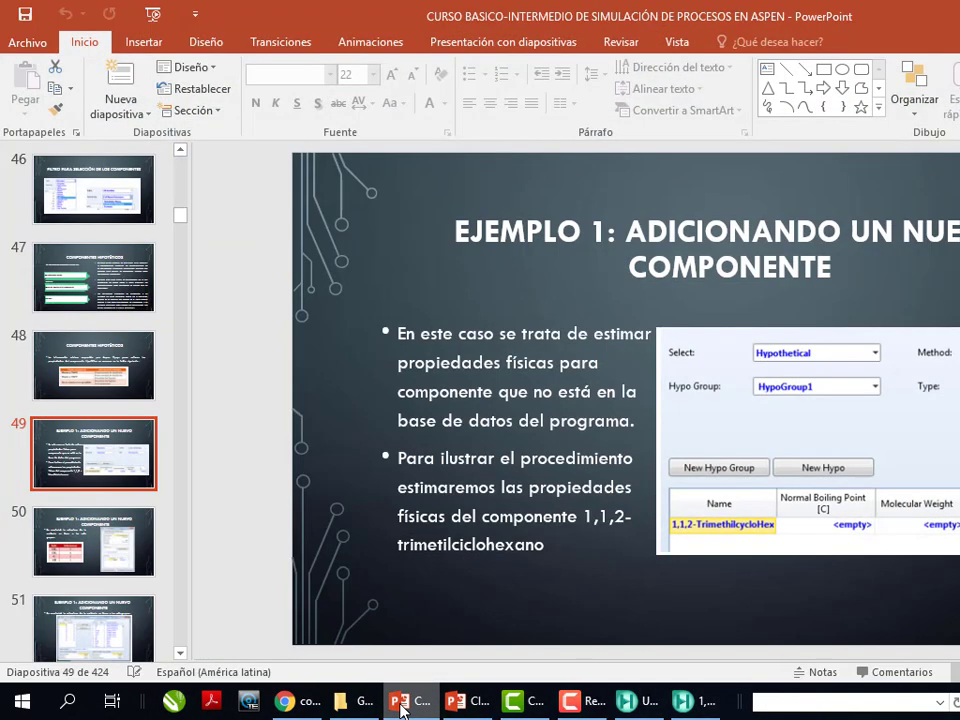
{"action": "left_click", "coordinate": [401, 704]}
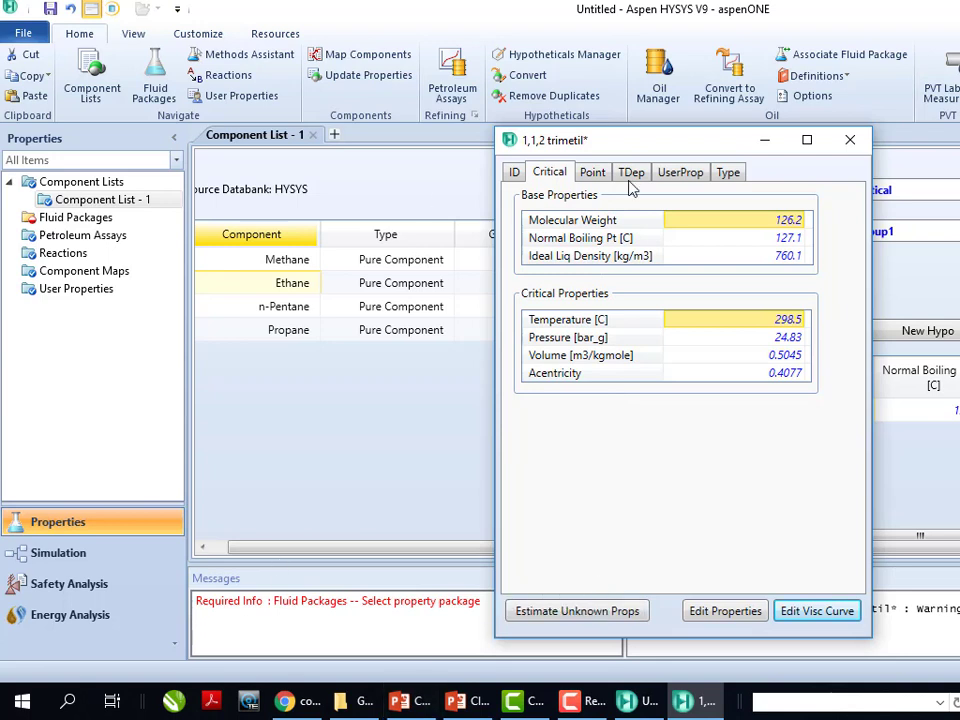
Minimize the hypothetical component window, list the pure components instead, and search them for "1,1,2 tri".
{"action": "left_click", "coordinate": [764, 140]}
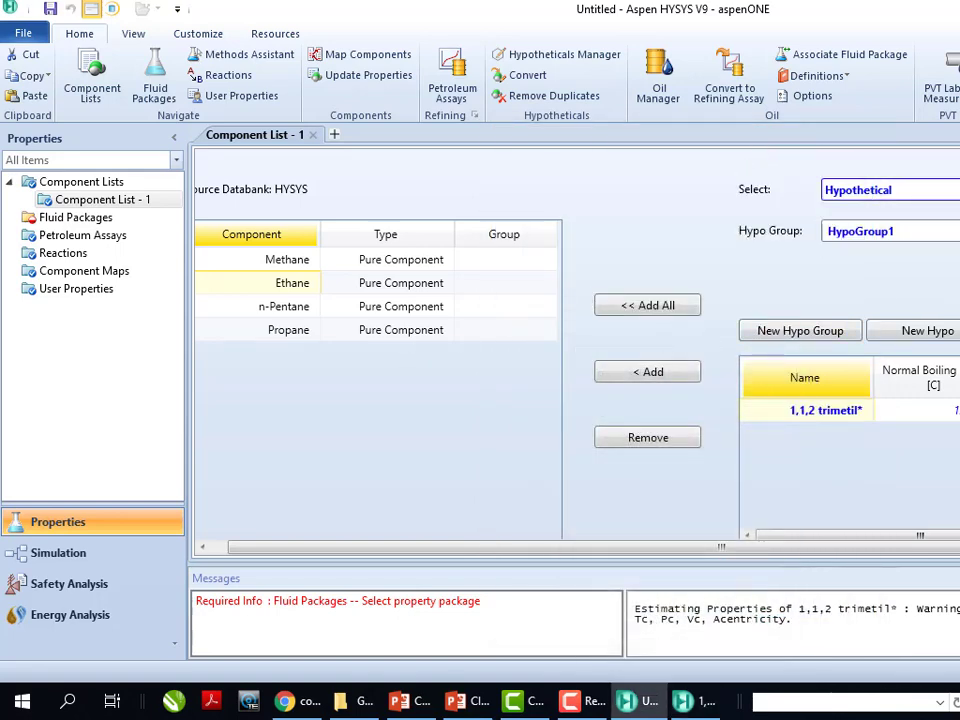
{"action": "left_click", "coordinate": [950, 190]}
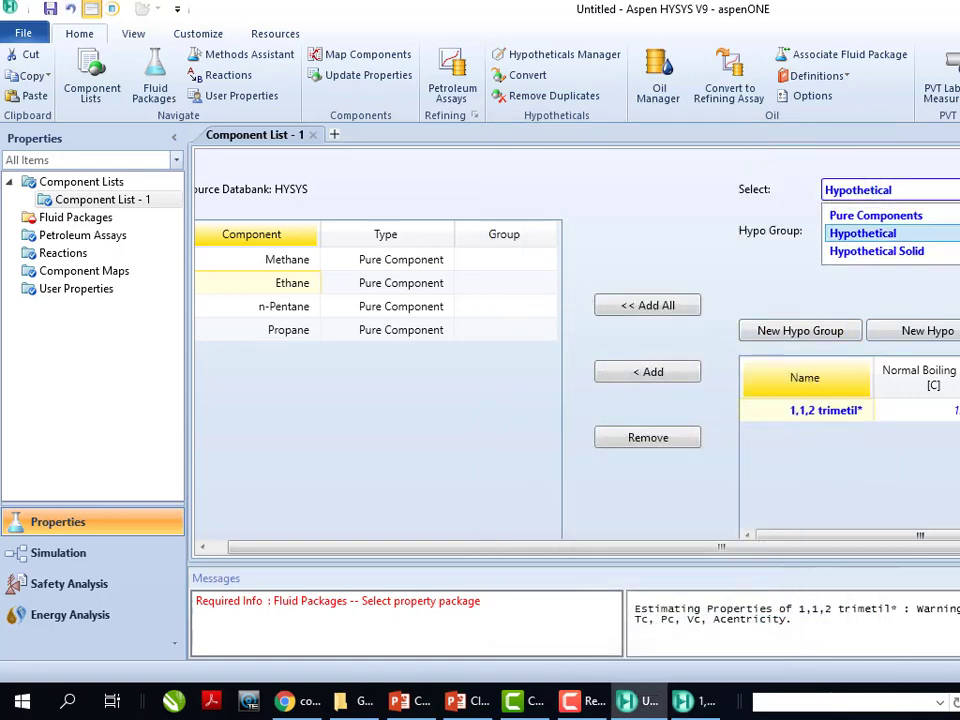
{"action": "left_click", "coordinate": [943, 219]}
{"action": "left_click", "coordinate": [888, 227]}
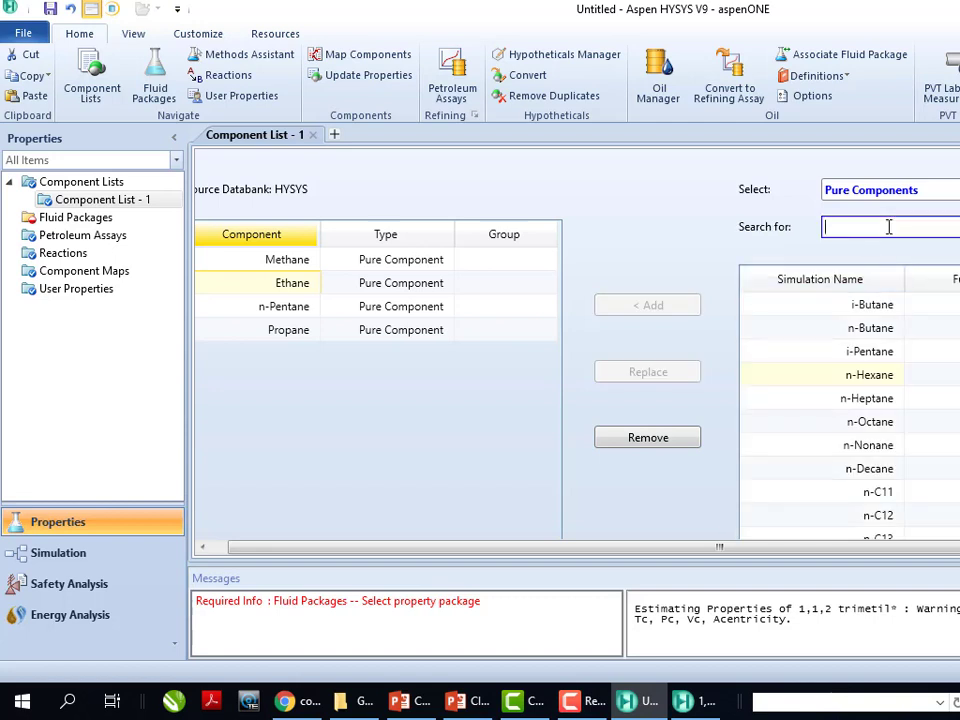
{"action": "type", "text": "1,1,2"}
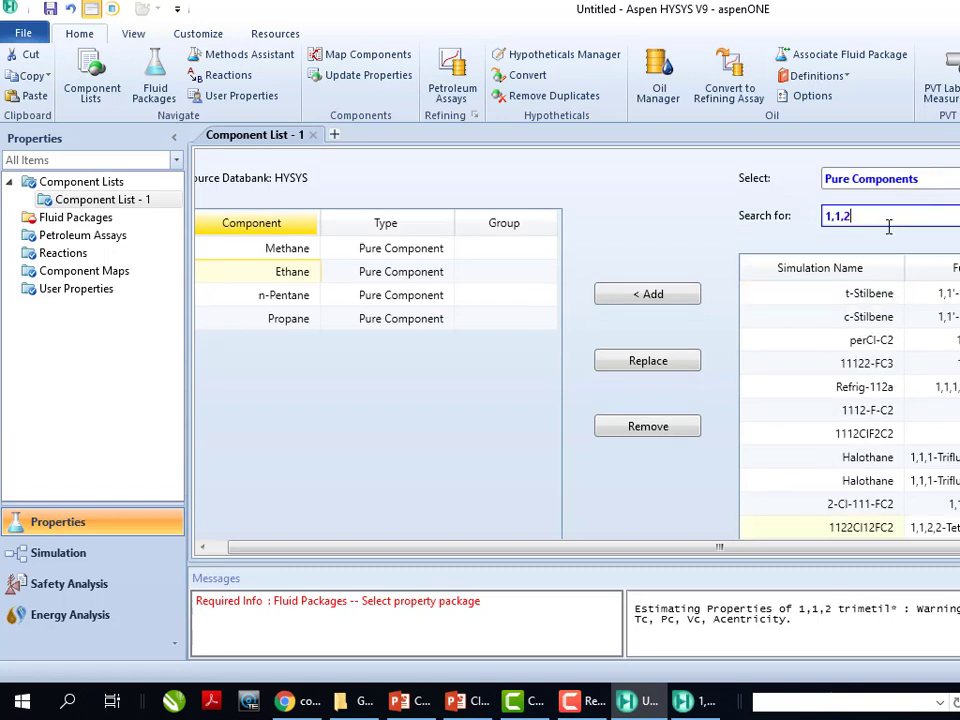
{"action": "type", "text": " tri"}
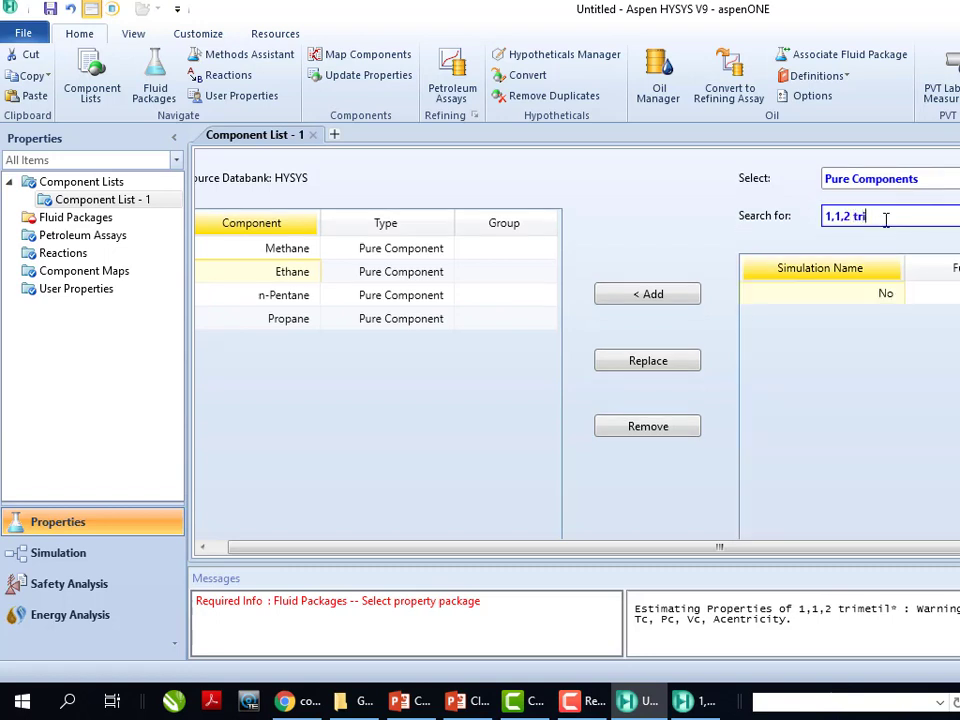
Clear the component search and search the pure components for "trimetyl".
{"action": "key", "text": "BackSpace"}
{"action": "key", "text": "BackSpace"}
{"action": "key", "text": "BackSpace"}
{"action": "key", "text": "BackSpace"}
{"action": "key", "text": "BackSpace"}
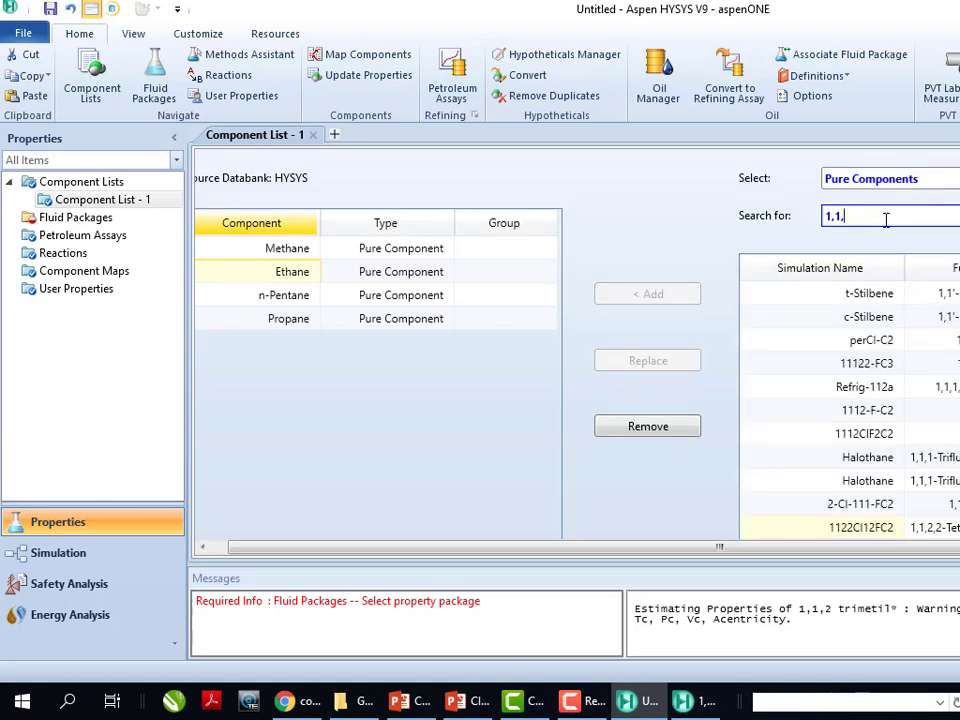
{"action": "key", "text": "BackSpace"}
{"action": "key", "text": "BackSpace"}
{"action": "key", "text": "BackSpace"}
{"action": "key", "text": "BackSpace"}
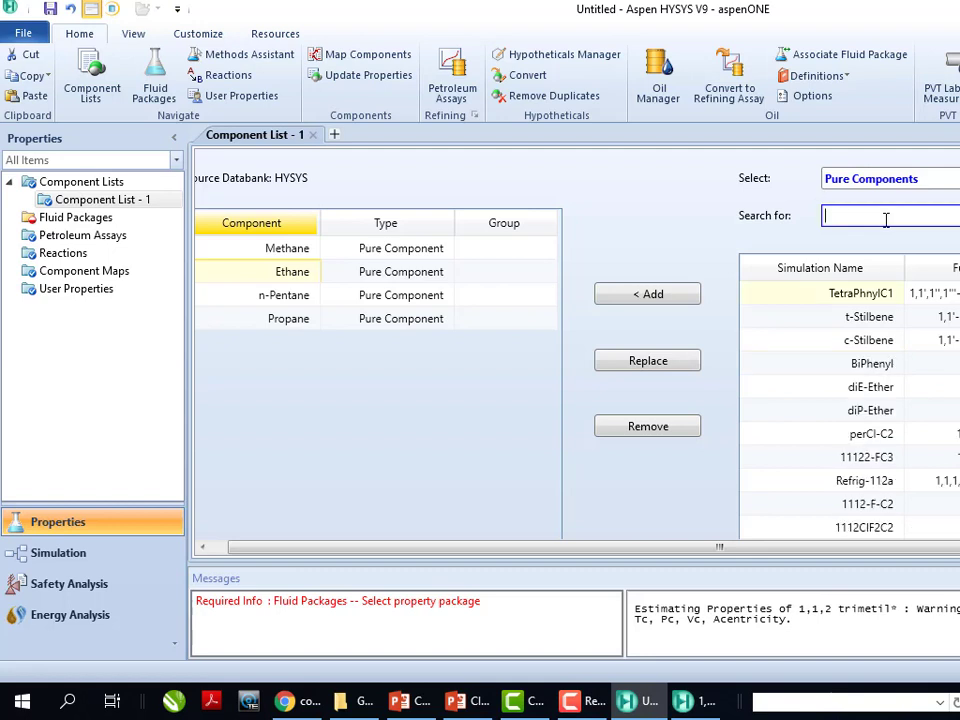
{"action": "type", "text": "trim"}
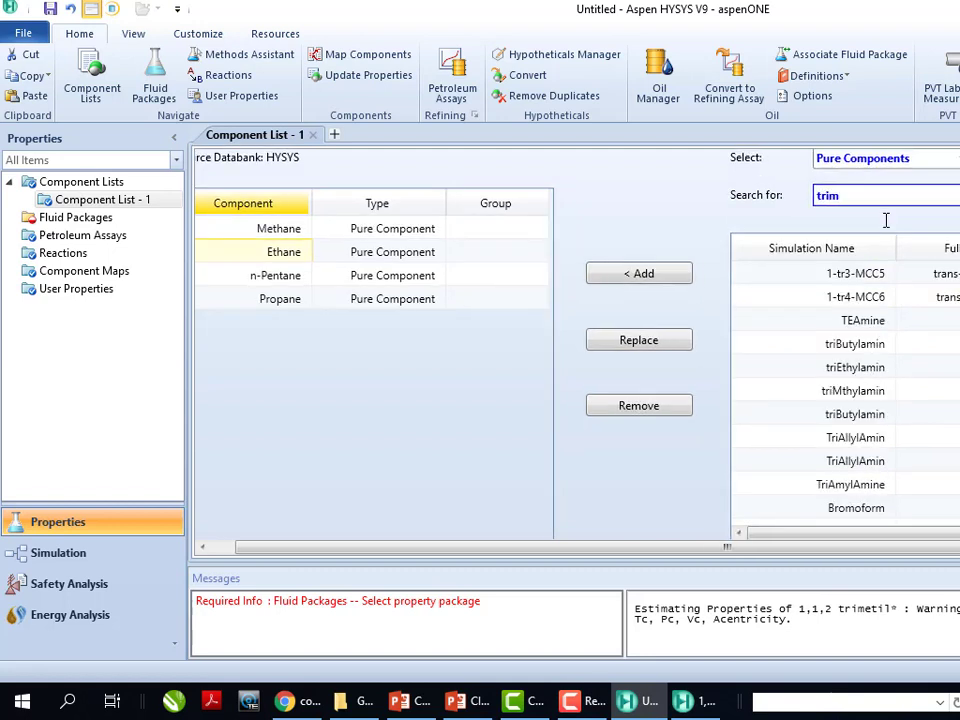
{"action": "type", "text": "et"}
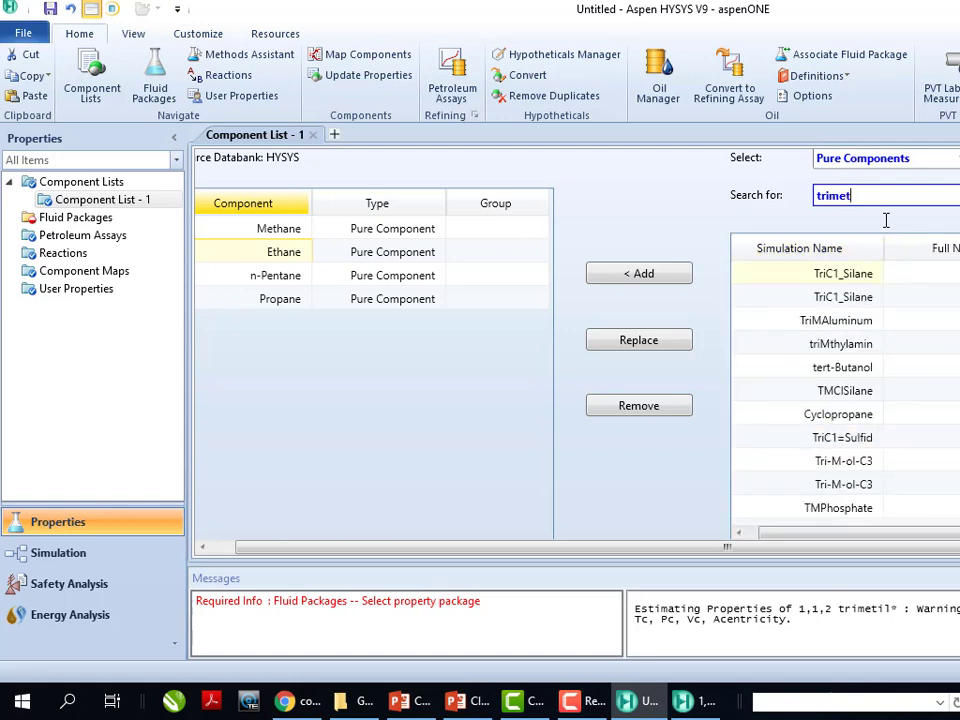
{"action": "type", "text": "yl"}
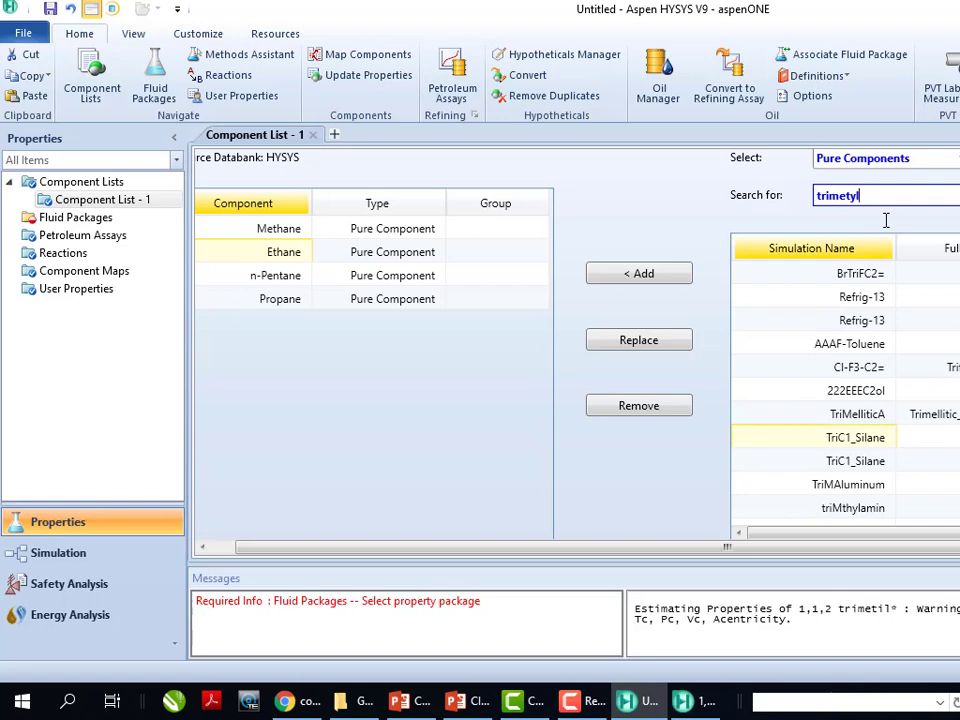
Replace the search text with the formula fragment "CH3CH" to look for the compound by formula.
{"action": "key", "text": "BackSpace"}
{"action": "key", "text": "BackSpace"}
{"action": "key", "text": "BackSpace"}
{"action": "key", "text": "BackSpace"}
{"action": "key", "text": "BackSpace"}
{"action": "key", "text": "BackSpace"}
{"action": "key", "text": "BackSpace"}
{"action": "key", "text": "BackSpace"}
{"action": "type", "text": "CH3"}
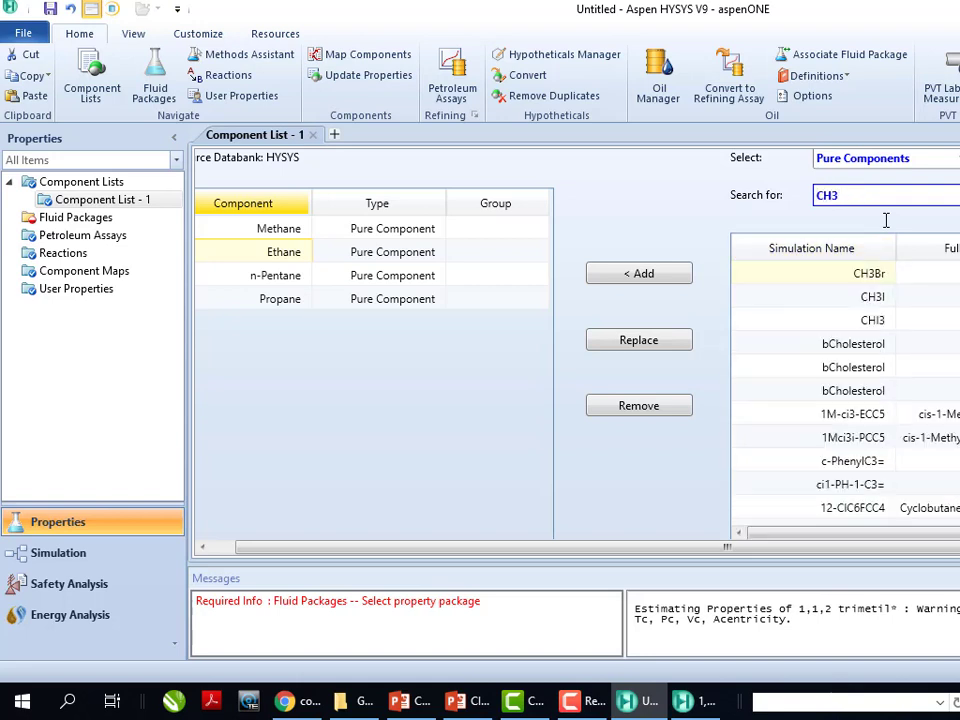
{"action": "type", "text": "CH"}
Clear the search and look for a pure component matching the formula "CH3CH4".
{"action": "key", "text": "BackSpace"}
{"action": "key", "text": "BackSpace"}
{"action": "key", "text": "BackSpace"}
{"action": "key", "text": "BackSpace"}
{"action": "key", "text": "BackSpace"}
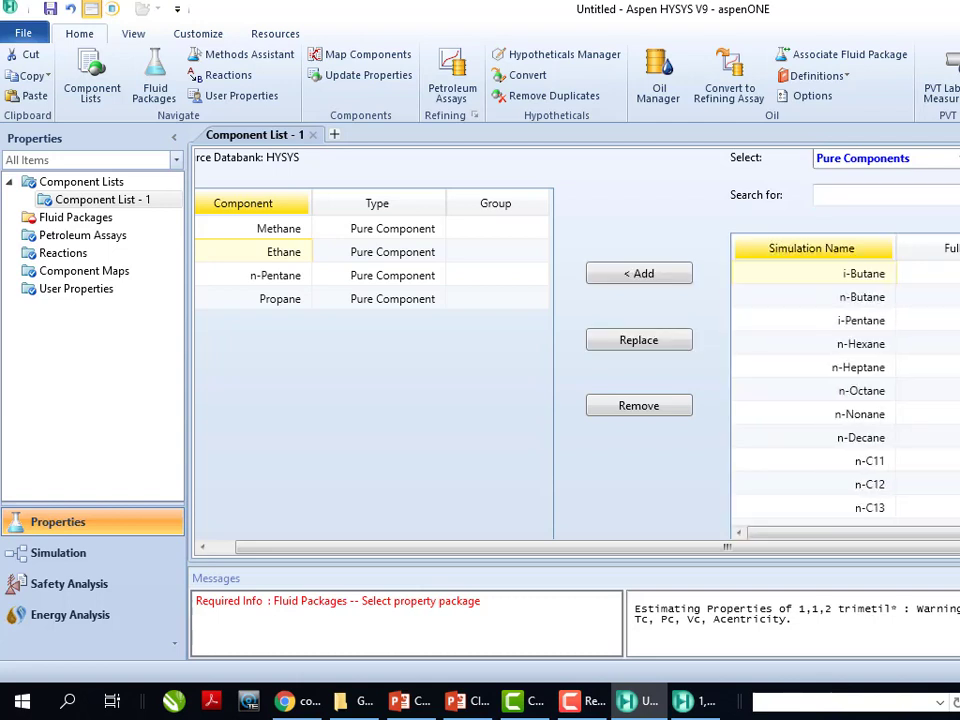
{"action": "left_click", "coordinate": [917, 190]}
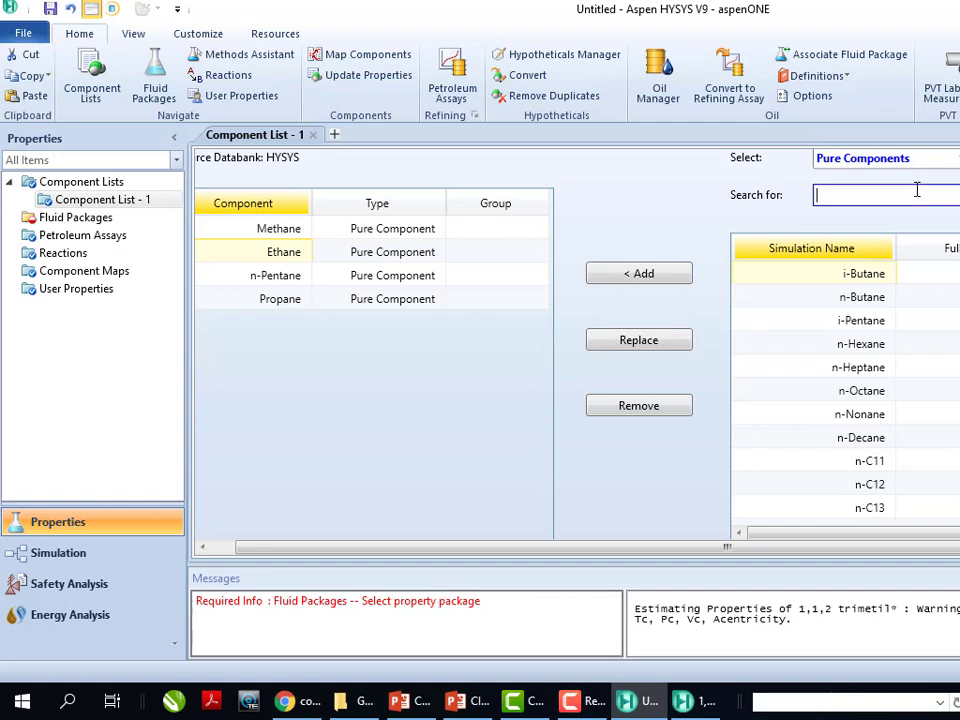
{"action": "type", "text": "CH3"}
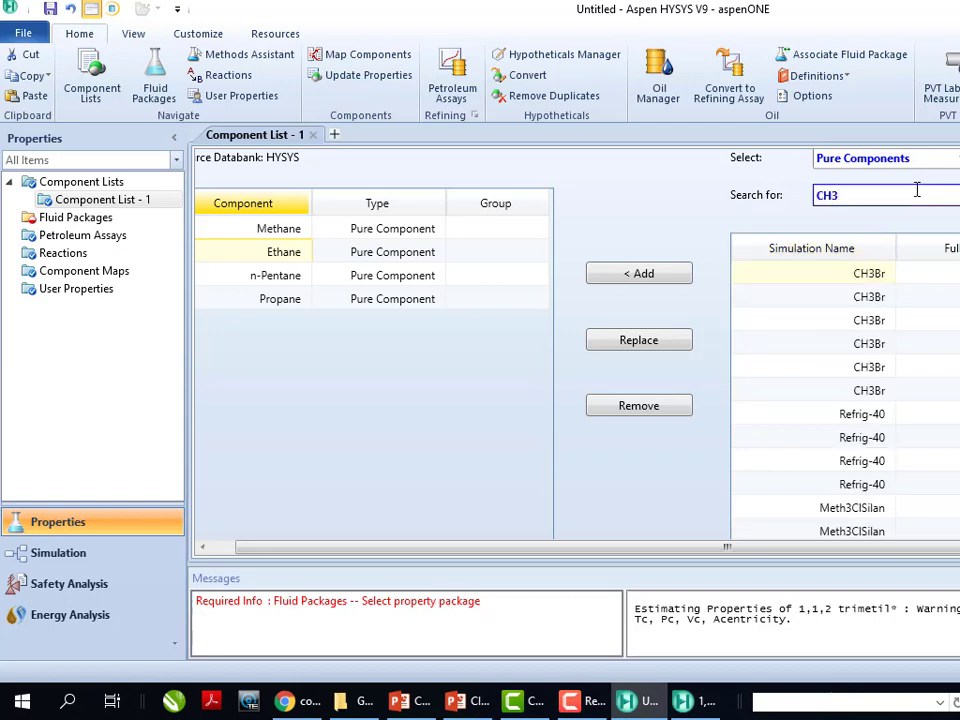
{"action": "type", "text": "CH4"}
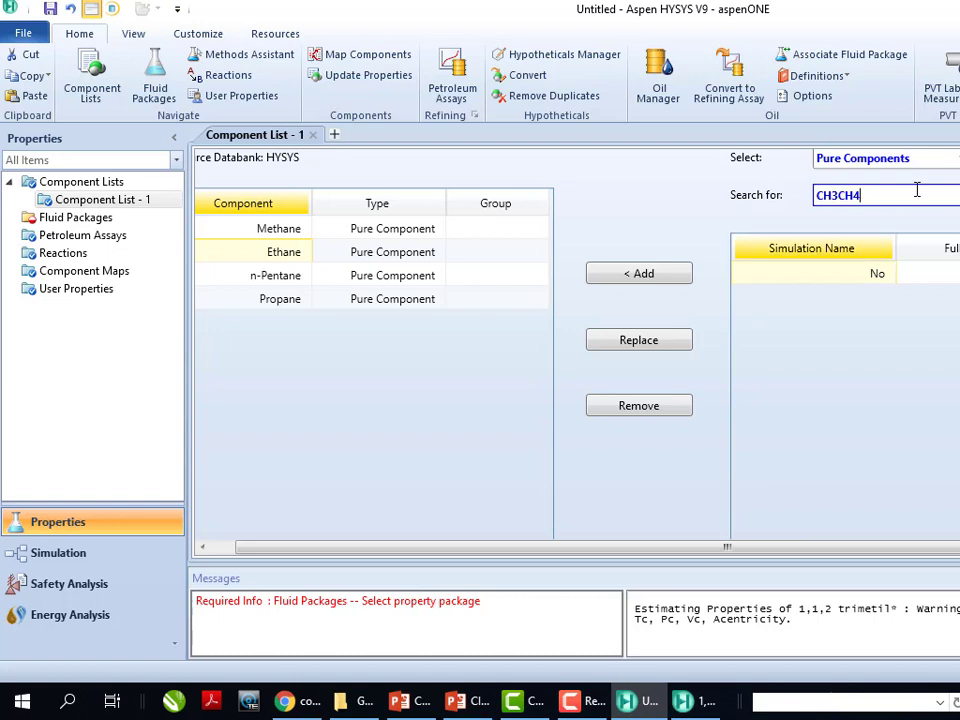
Clear the formula search and search the pure components for "Trim".
{"action": "key", "text": "BackSpace"}
{"action": "key", "text": "BackSpace"}
{"action": "key", "text": "BackSpace"}
{"action": "key", "text": "BackSpace"}
{"action": "key", "text": "BackSpace"}
{"action": "key", "text": "BackSpace"}
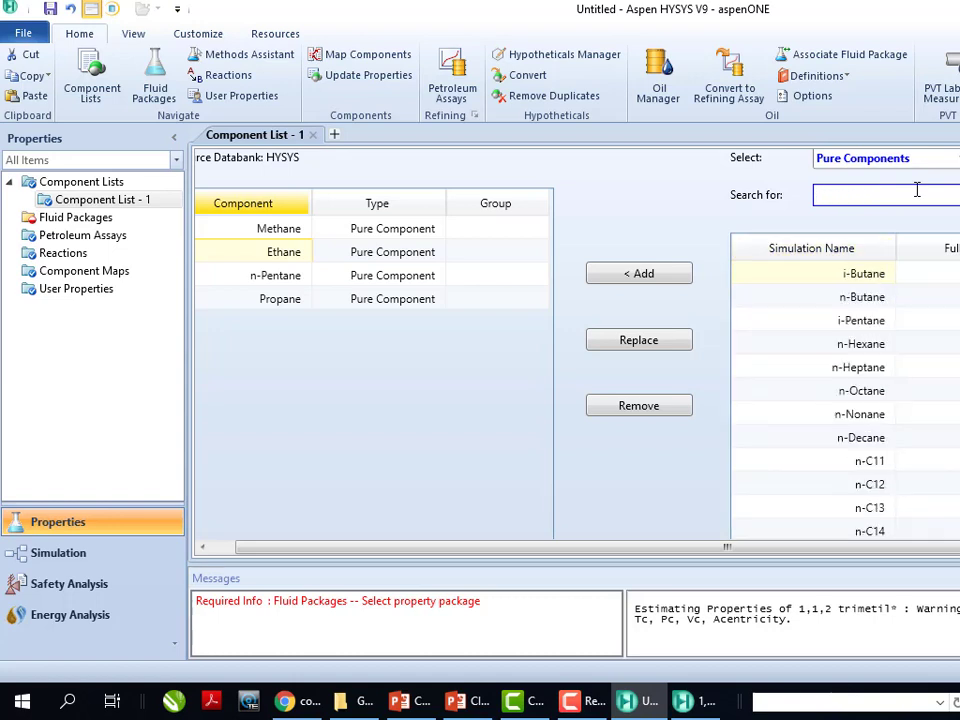
{"action": "type", "text": "TRIME"}
{"action": "key", "text": "BackSpace"}
{"action": "key", "text": "BackSpace"}
{"action": "key", "text": "BackSpace"}
{"action": "key", "text": "BackSpace"}
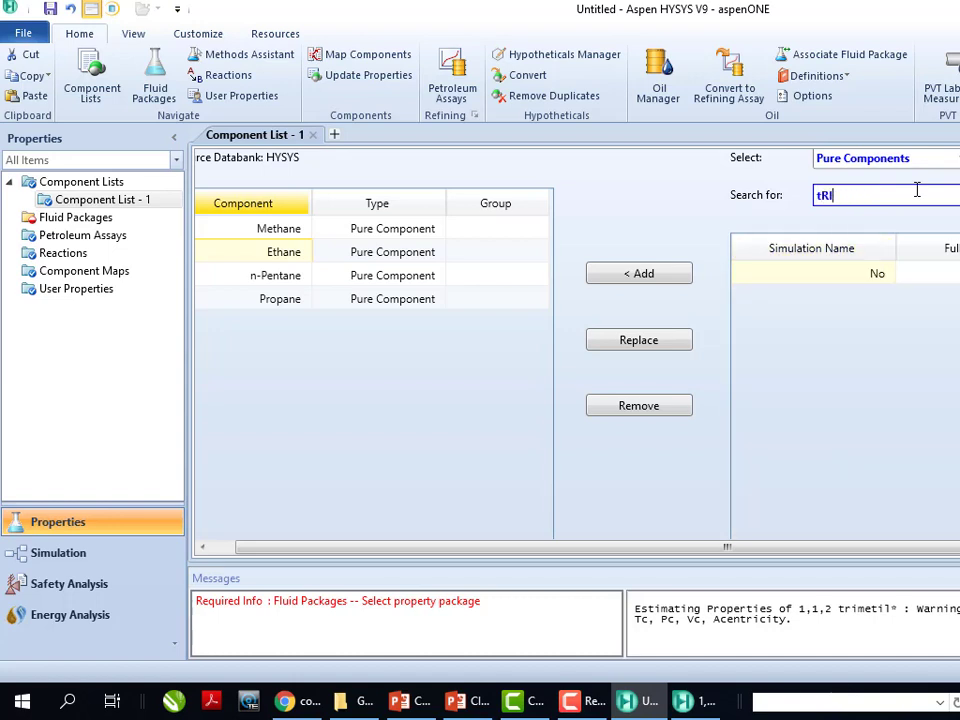
{"action": "type", "text": "i"}
{"action": "key", "text": "BackSpace"}
{"action": "type", "text": "rim"}
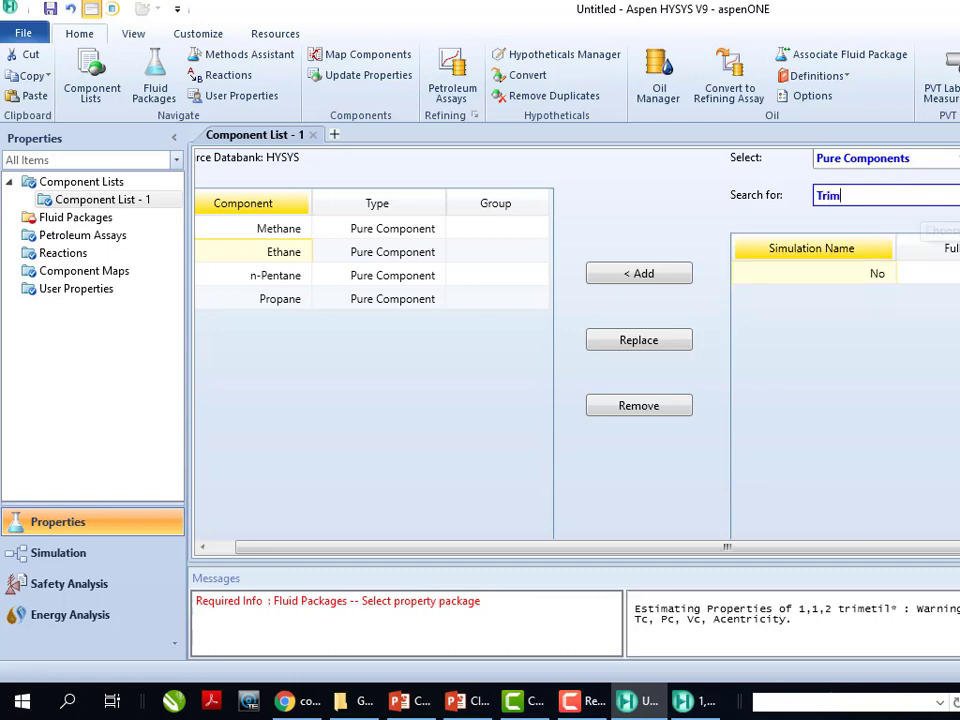
{"action": "key", "text": "Tab"}
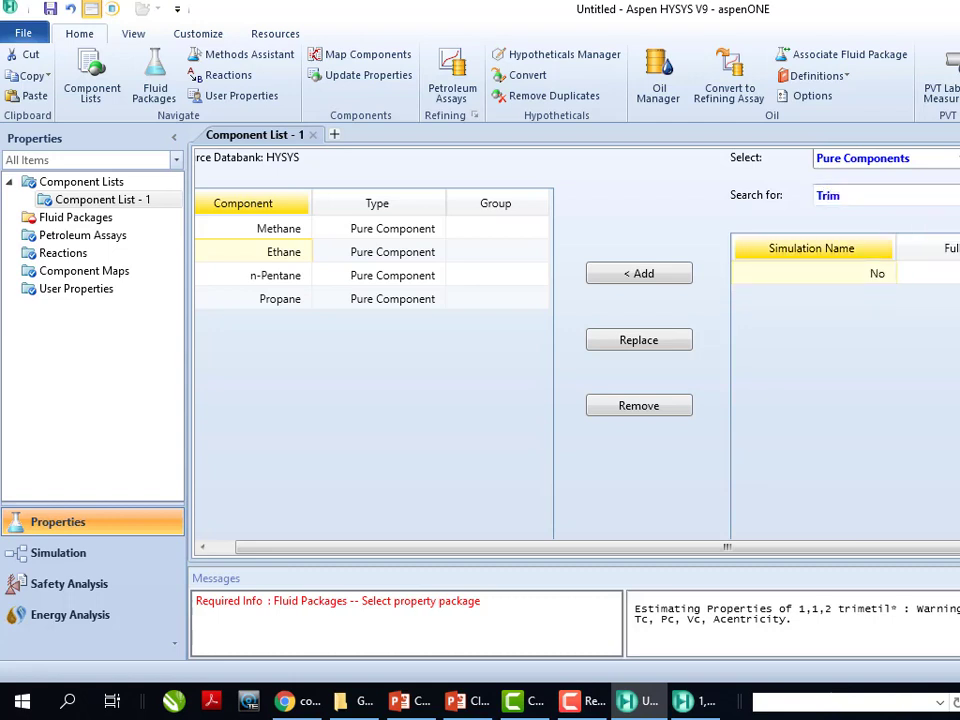
Extend the component search to "Trimet", look through the matches, and narrow it further to "Trimetthy".
{"action": "left_click", "coordinate": [884, 193]}
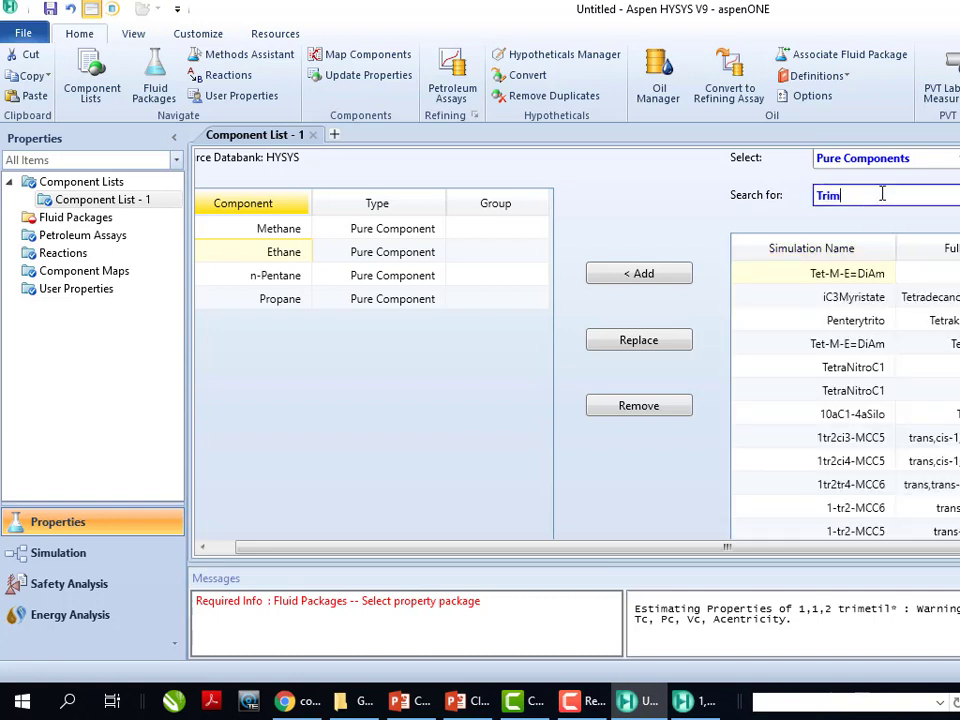
{"action": "type", "text": "e"}
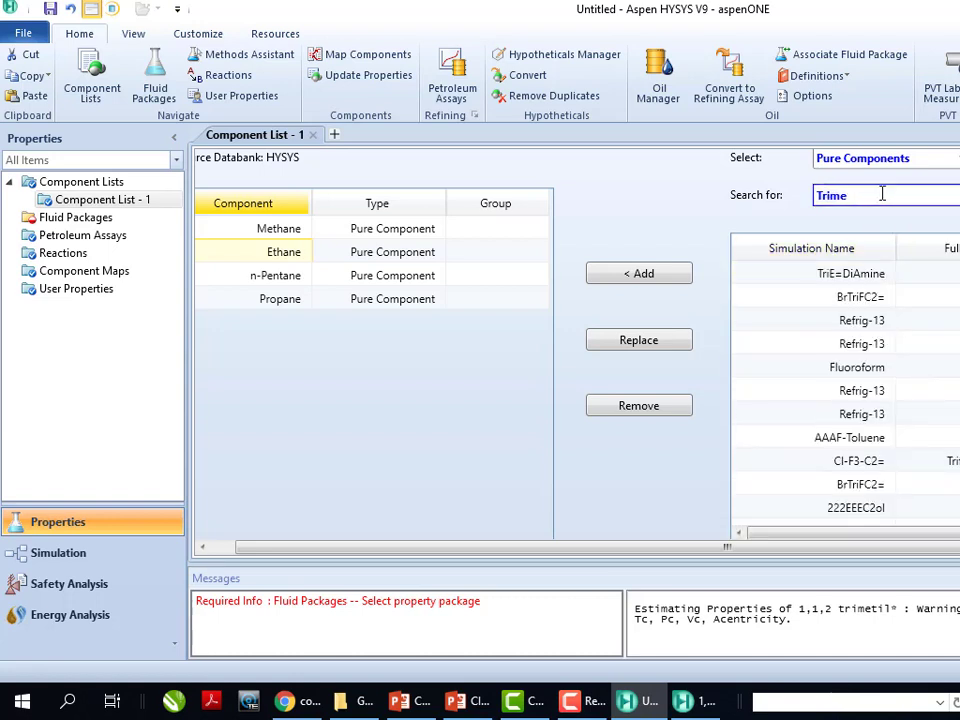
{"action": "type", "text": "t"}
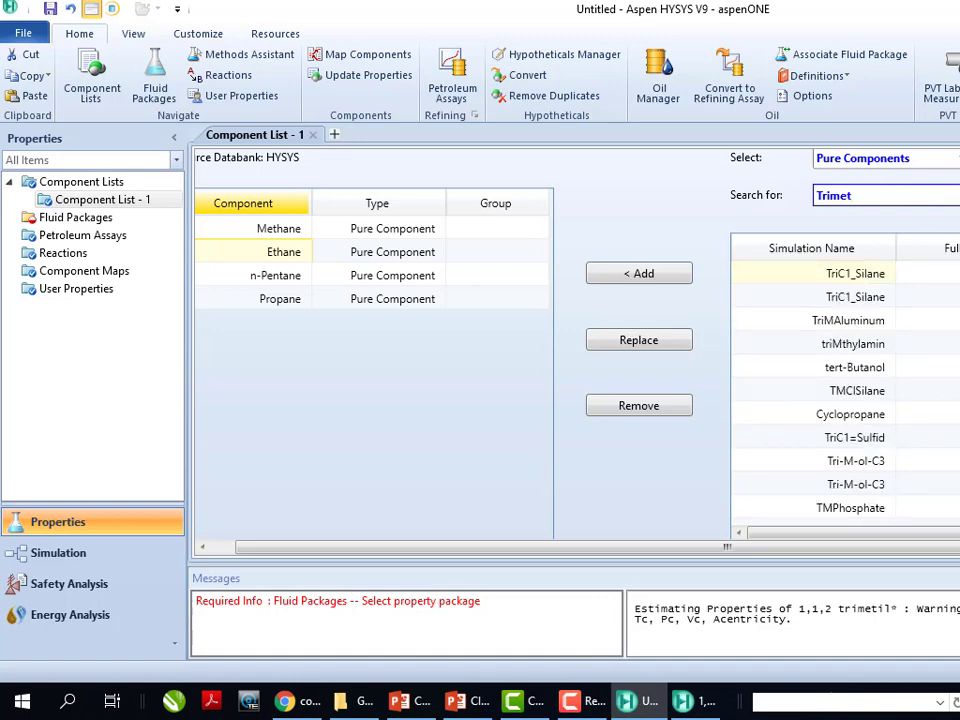
{"action": "scroll", "coordinate": [577, 350], "scroll_direction": "down", "scroll_amount": 1}
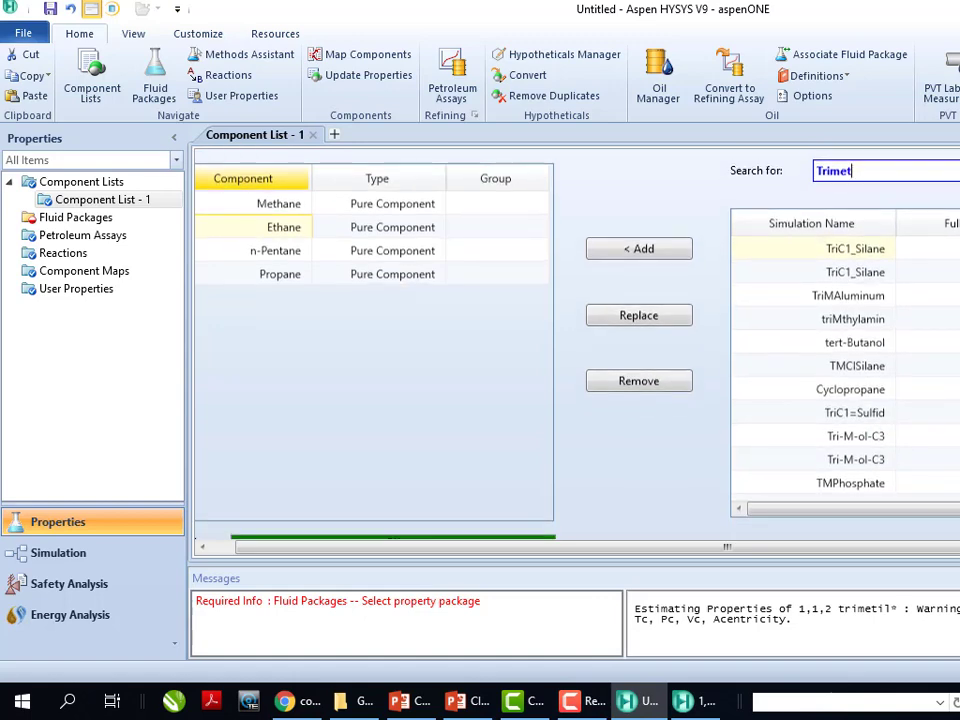
{"action": "scroll", "coordinate": [577, 350], "scroll_direction": "up", "scroll_amount": 1}
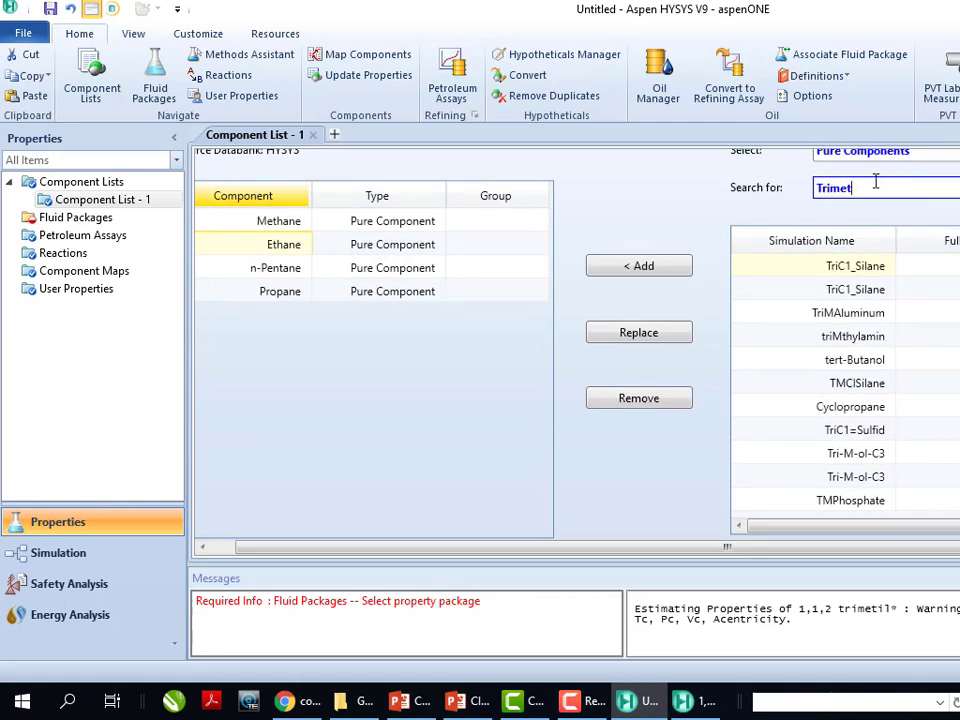
{"action": "type", "text": "thy"}
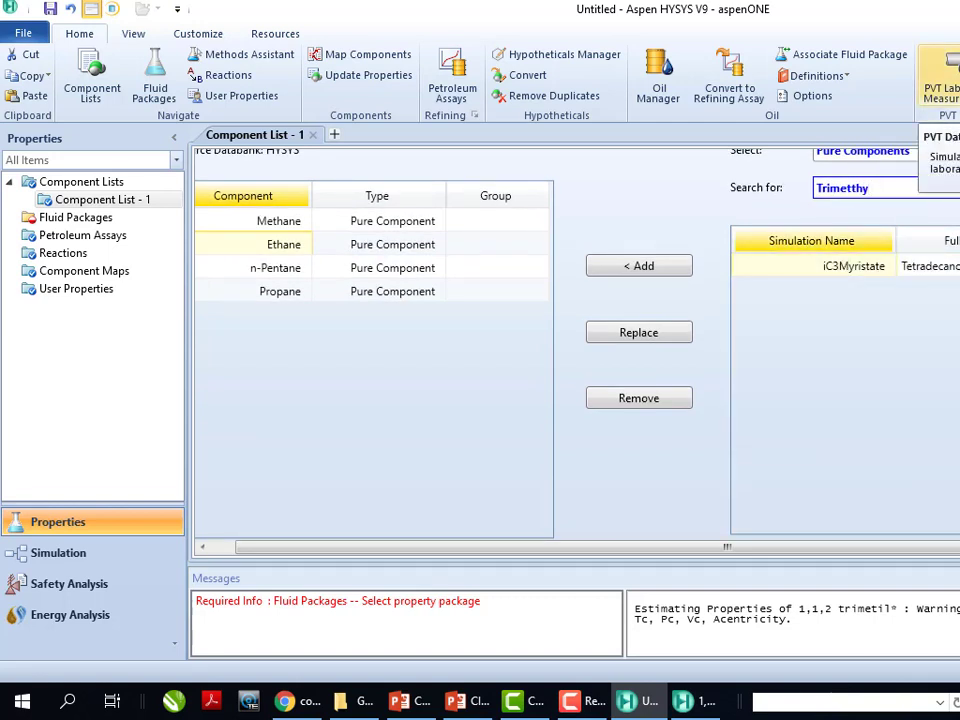
Clear the component search and look for pure components matching "cychloh".
{"action": "key", "text": "BackSpace"}
{"action": "key", "text": "BackSpace"}
{"action": "key", "text": "BackSpace"}
{"action": "key", "text": "BackSpace"}
{"action": "key", "text": "BackSpace"}
{"action": "key", "text": "BackSpace"}
{"action": "key", "text": "BackSpace"}
{"action": "key", "text": "BackSpace"}
{"action": "type", "text": "cychloh"}
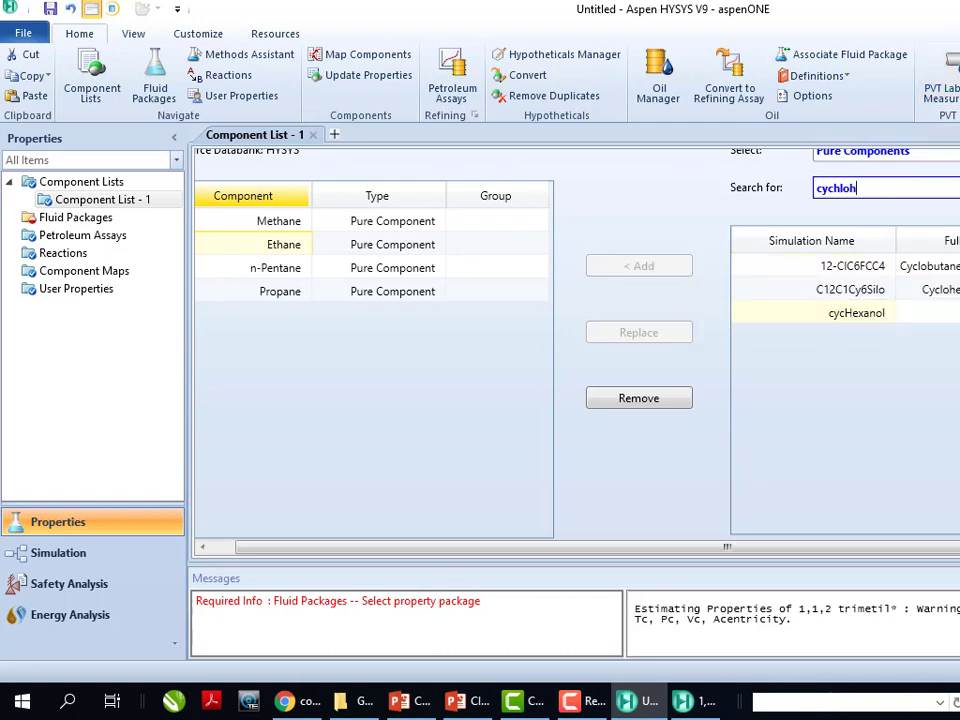
Shorten the search to "cyc", extend it to "cyclhe", and look through the matching components.
{"action": "key", "text": "BackSpace"}
{"action": "key", "text": "BackSpace"}
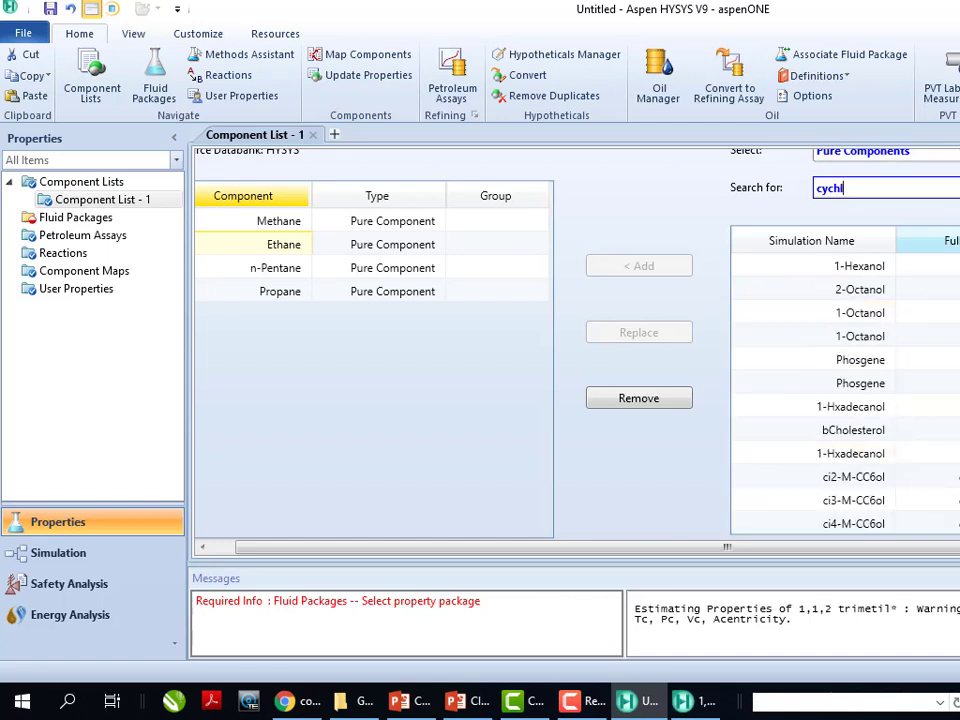
{"action": "key", "text": "BackSpace"}
{"action": "key", "text": "BackSpace"}
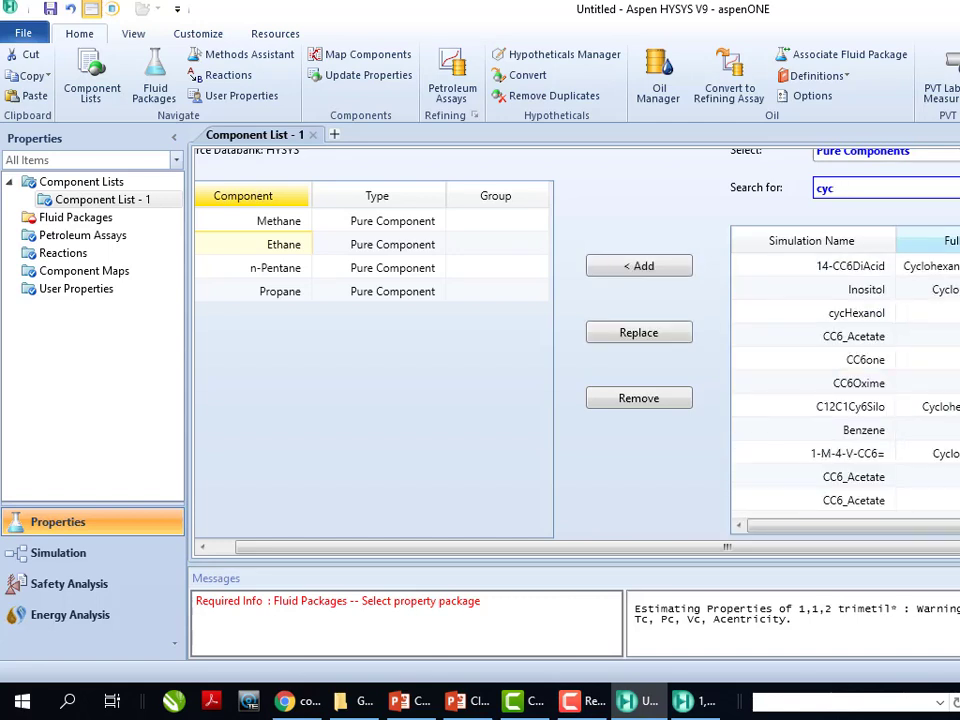
{"action": "type", "text": "lhe"}
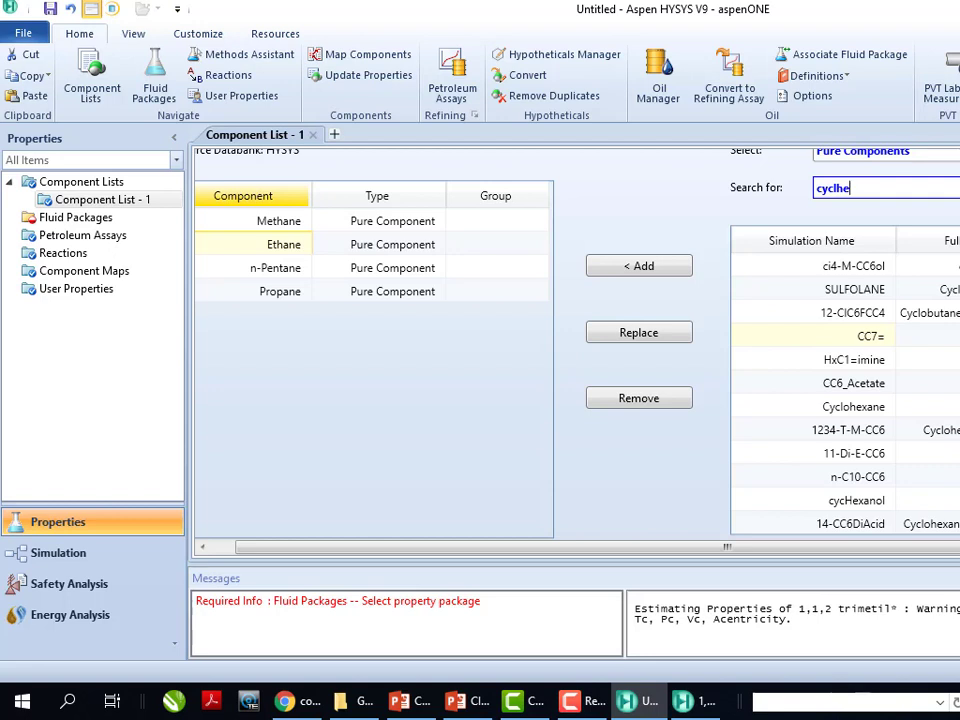
{"action": "scroll", "coordinate": [577, 345], "scroll_direction": "down", "scroll_amount": 1}
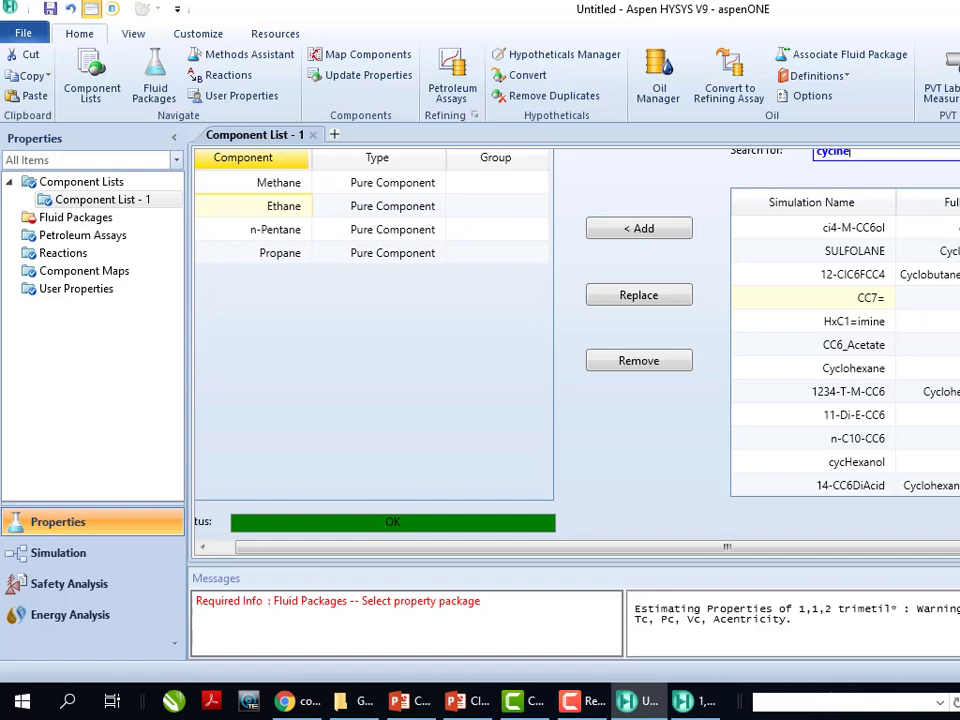
{"action": "scroll", "coordinate": [577, 345], "scroll_direction": "up", "scroll_amount": 2}
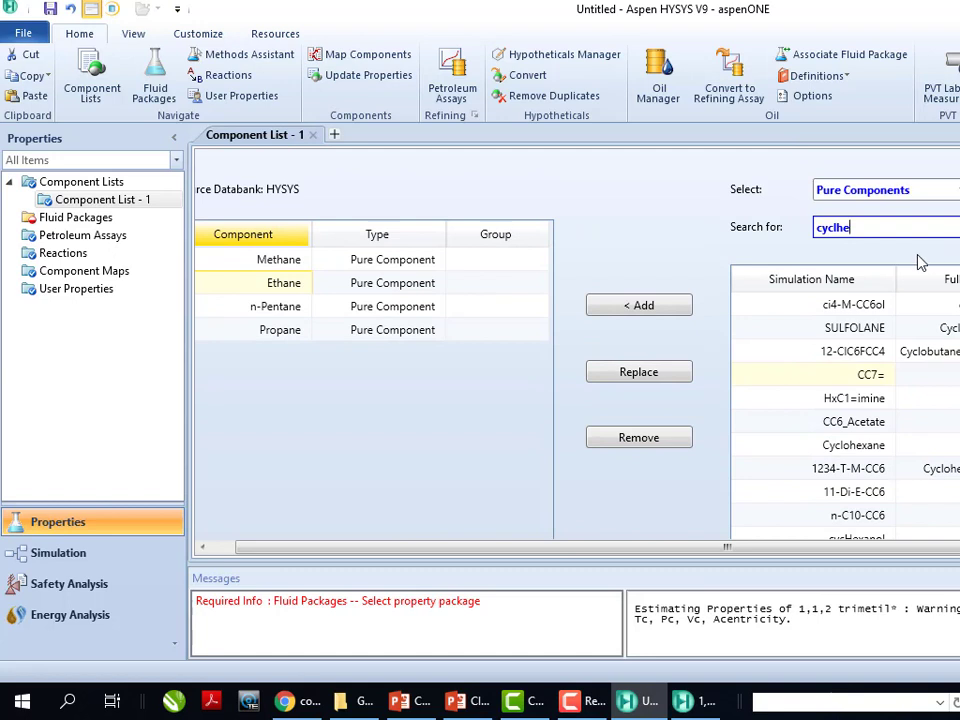
Correct the search text to "cyclohexane" and add the component 1c3c5MCC6 to the component list.
{"action": "key", "text": "BackSpace"}
{"action": "key", "text": "BackSpace"}
{"action": "type", "text": "o"}
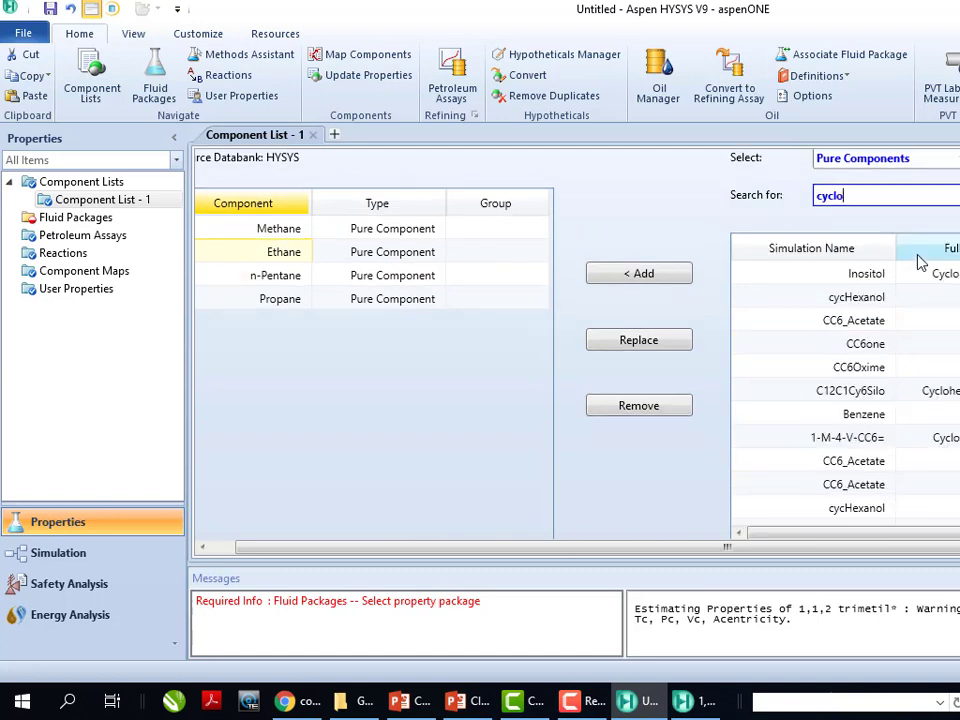
{"action": "scroll", "coordinate": [920, 262], "scroll_direction": "down", "scroll_amount": 1}
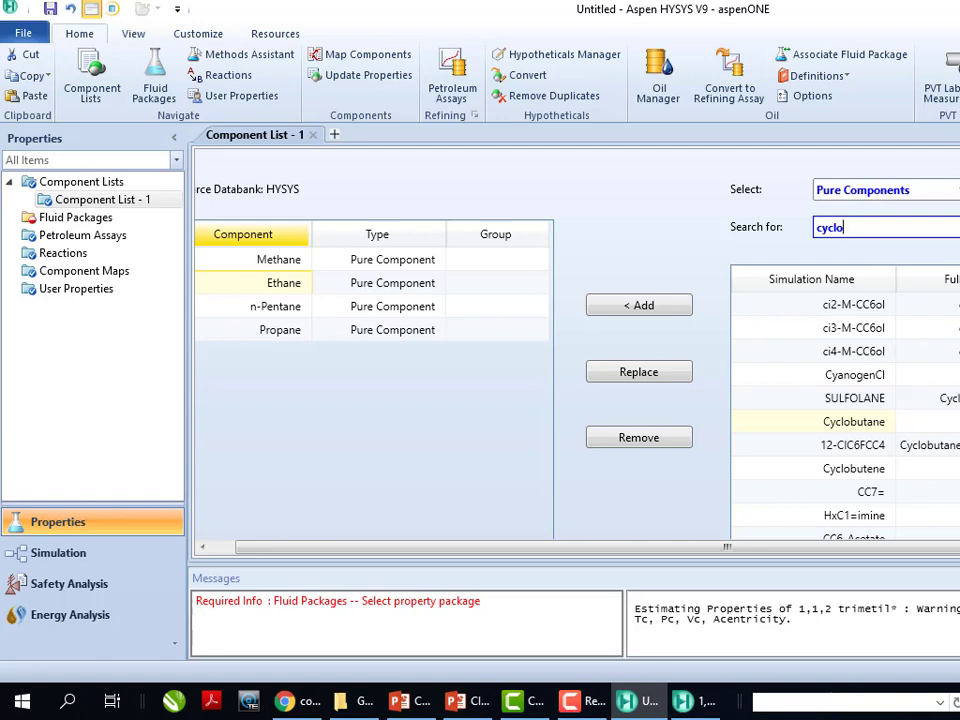
{"action": "type", "text": "hexane"}
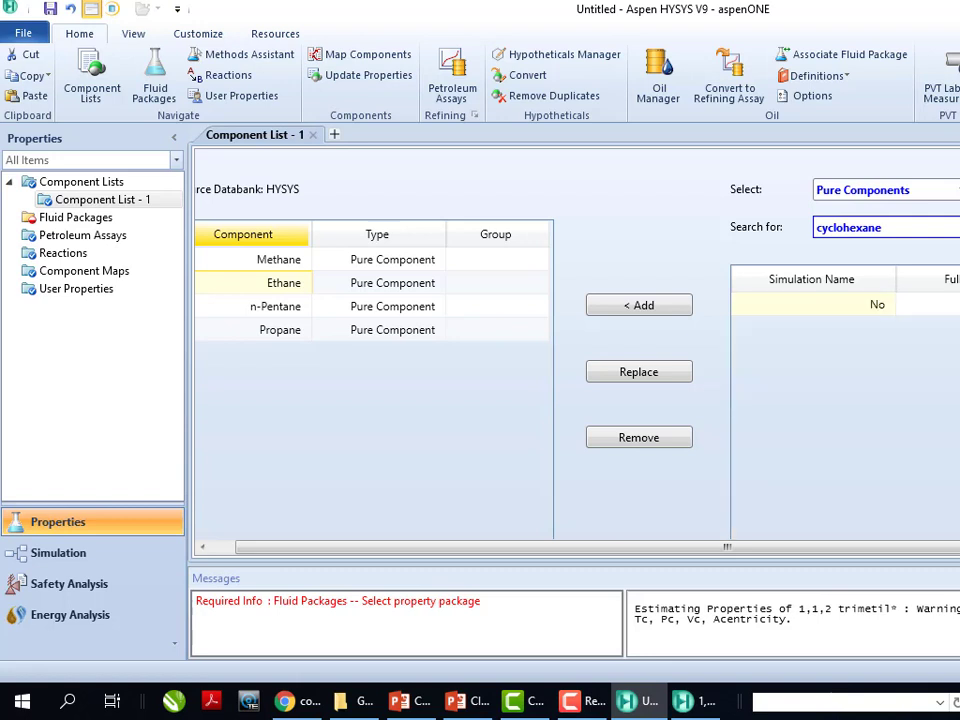
{"action": "key", "text": "BackSpace"}
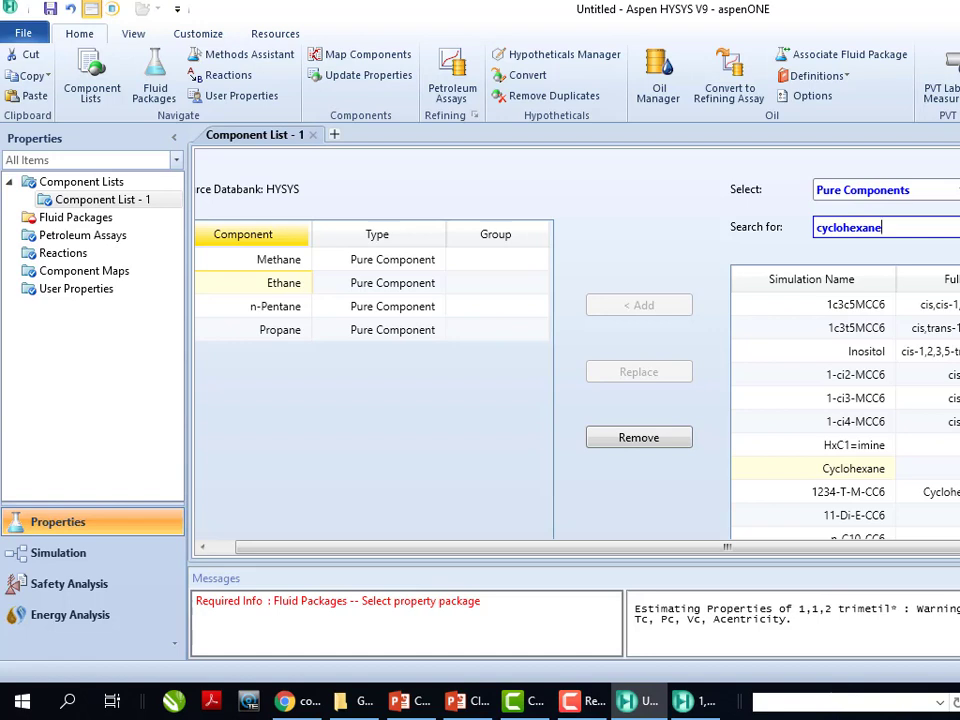
{"action": "scroll", "coordinate": [575, 340], "scroll_direction": "down", "scroll_amount": 1}
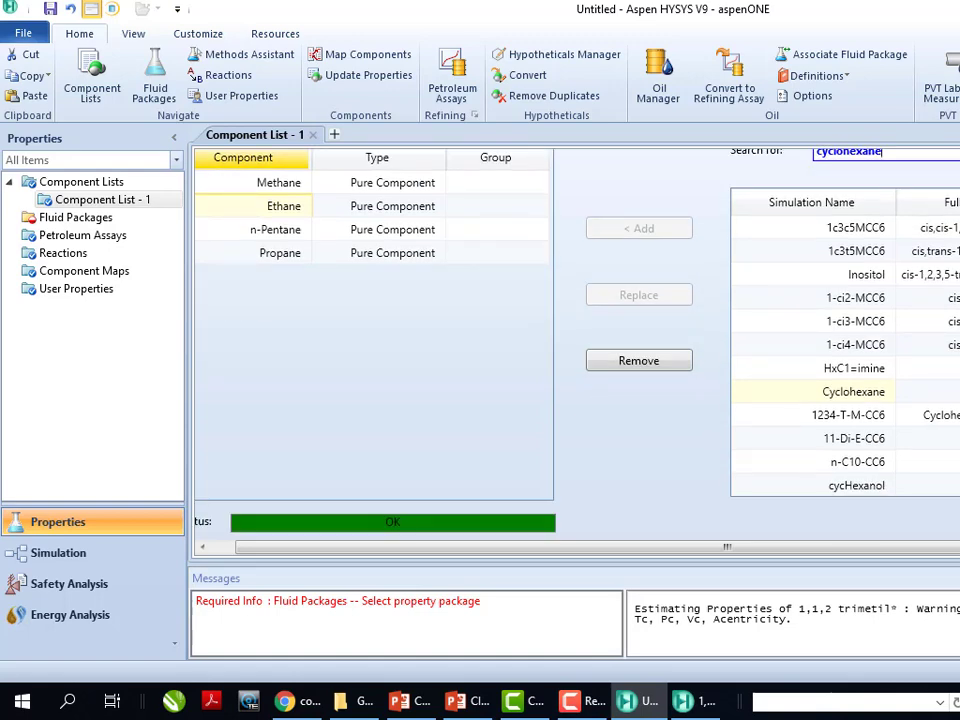
{"action": "scroll", "coordinate": [575, 340], "scroll_direction": "up", "scroll_amount": 1}
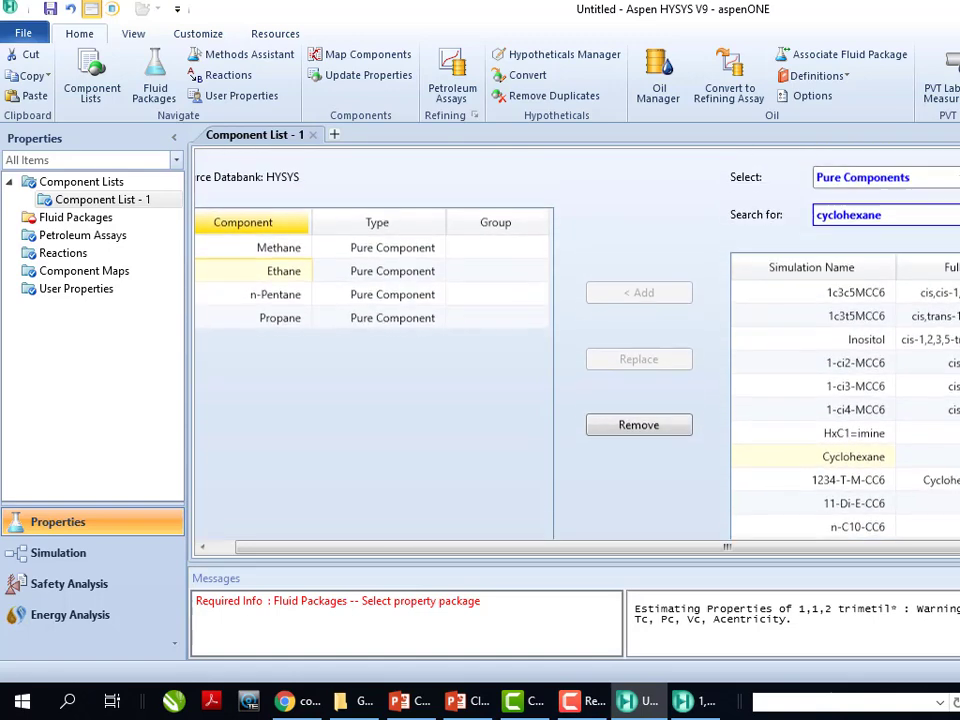
{"action": "key", "text": "Return"}
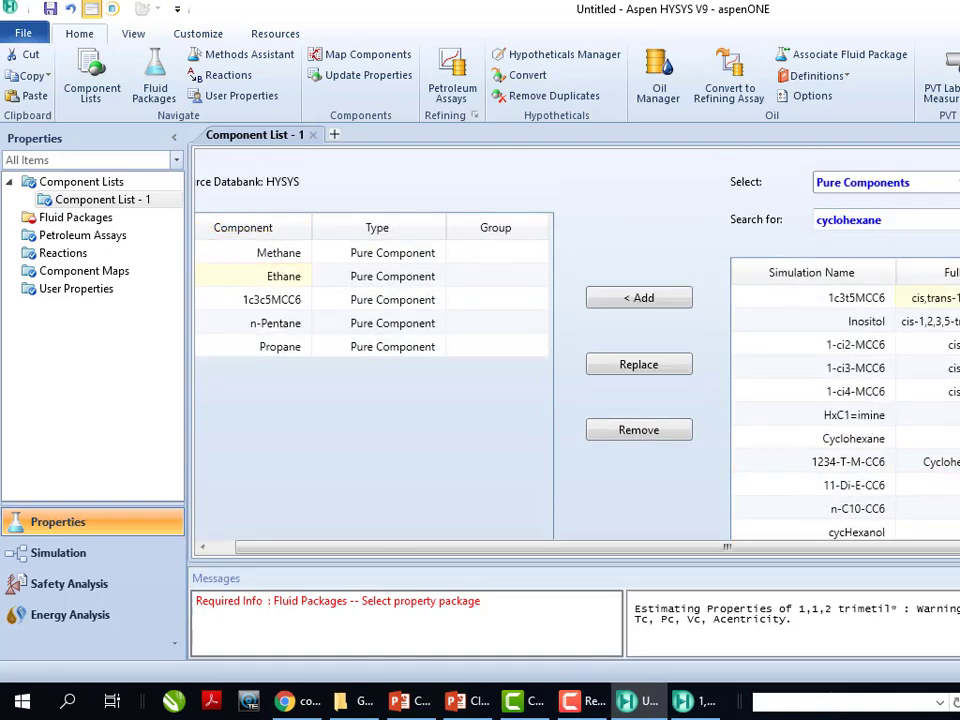
Display the critical properties of 1c3c5MCC6 beside those of the hypothetical 1,1,2 trimetil* for comparison.
{"action": "double_click", "coordinate": [278, 300]}
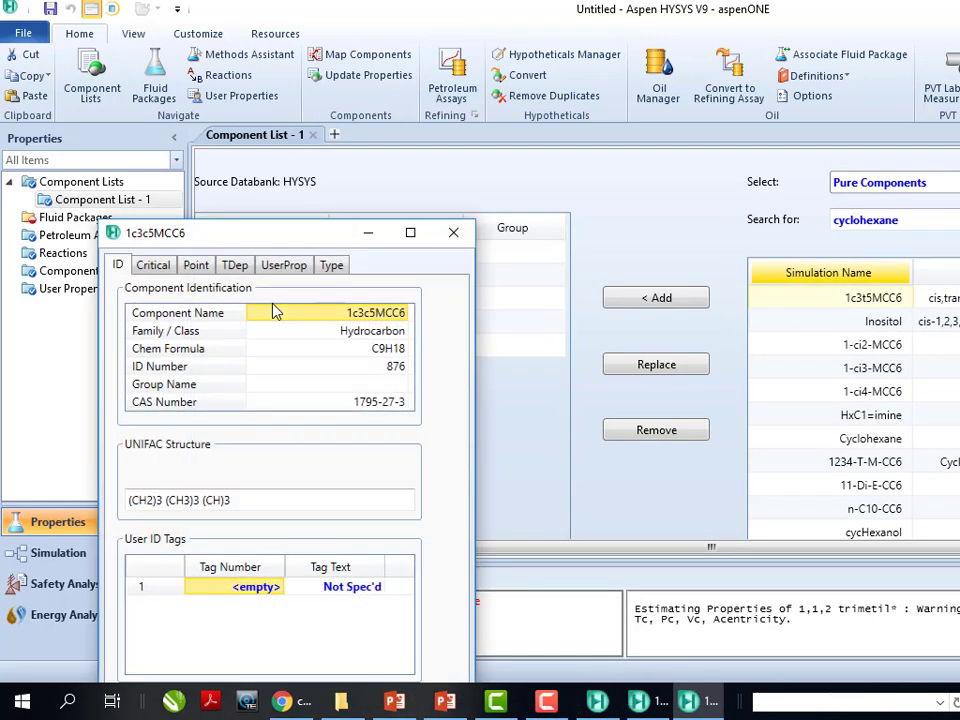
{"action": "left_click", "coordinate": [154, 267]}
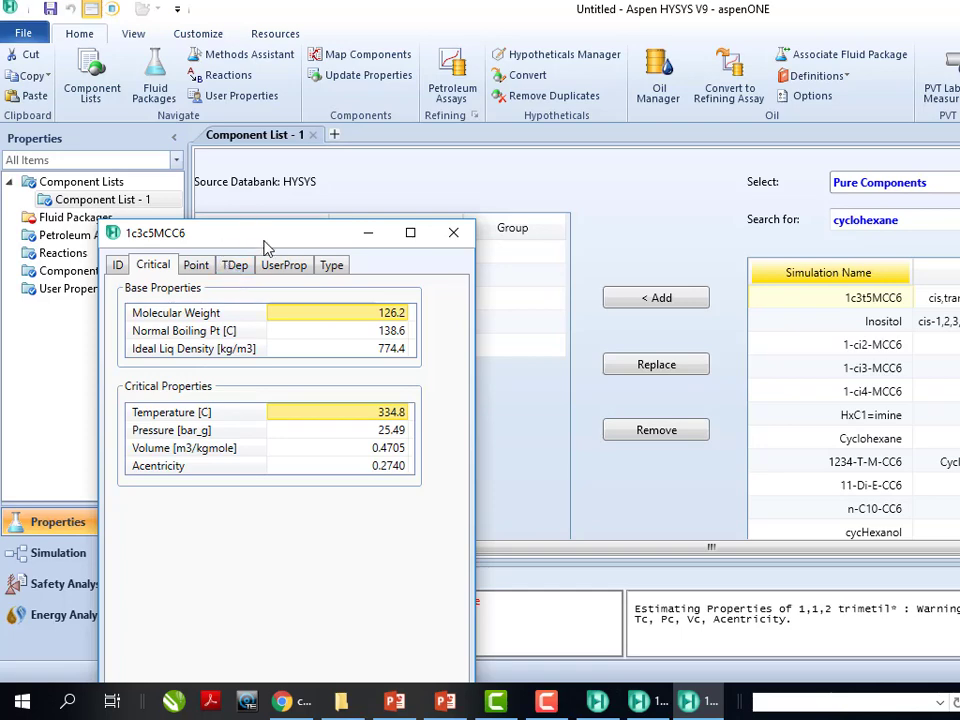
{"action": "left_click_drag", "start_coordinate": [283, 238], "coordinate": [510, 190]}
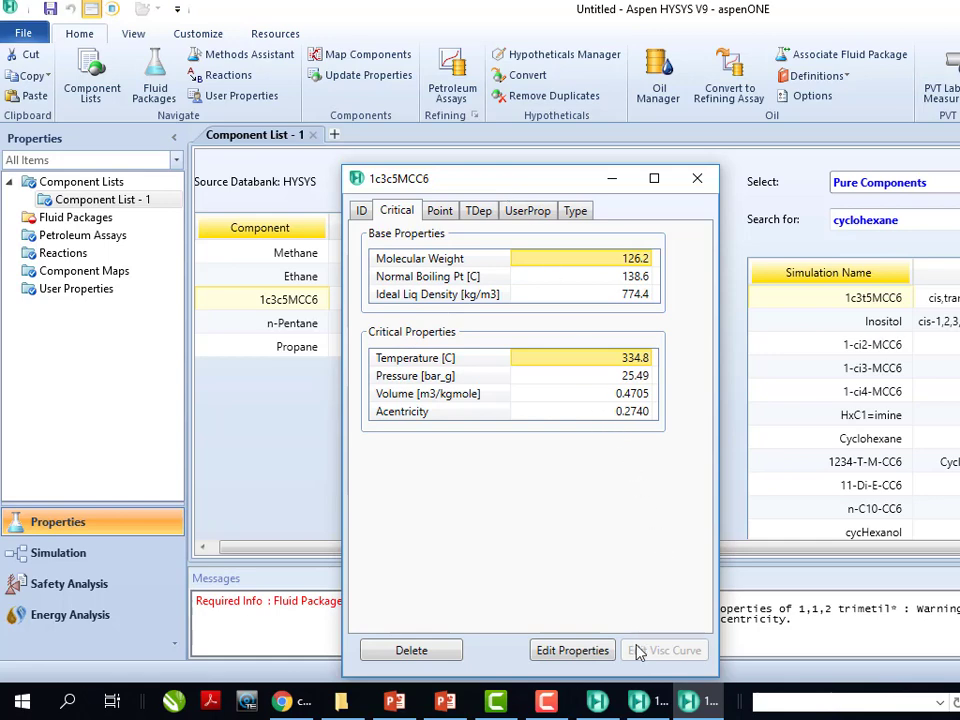
{"action": "left_click", "coordinate": [648, 702]}
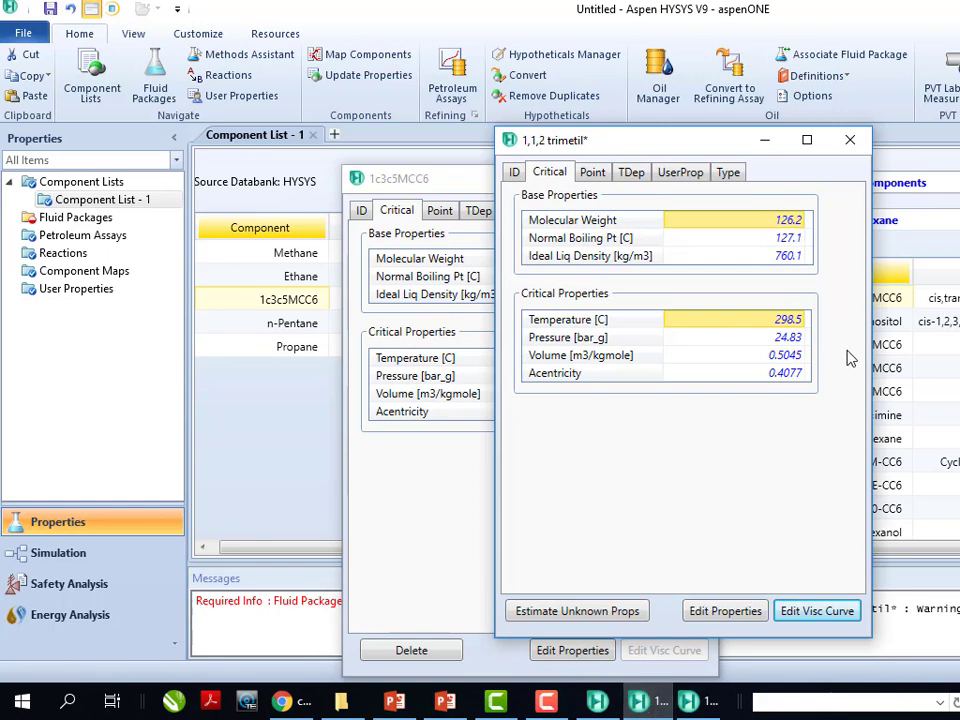
{"action": "left_click_drag", "start_coordinate": [718, 148], "coordinate": [935, 205]}
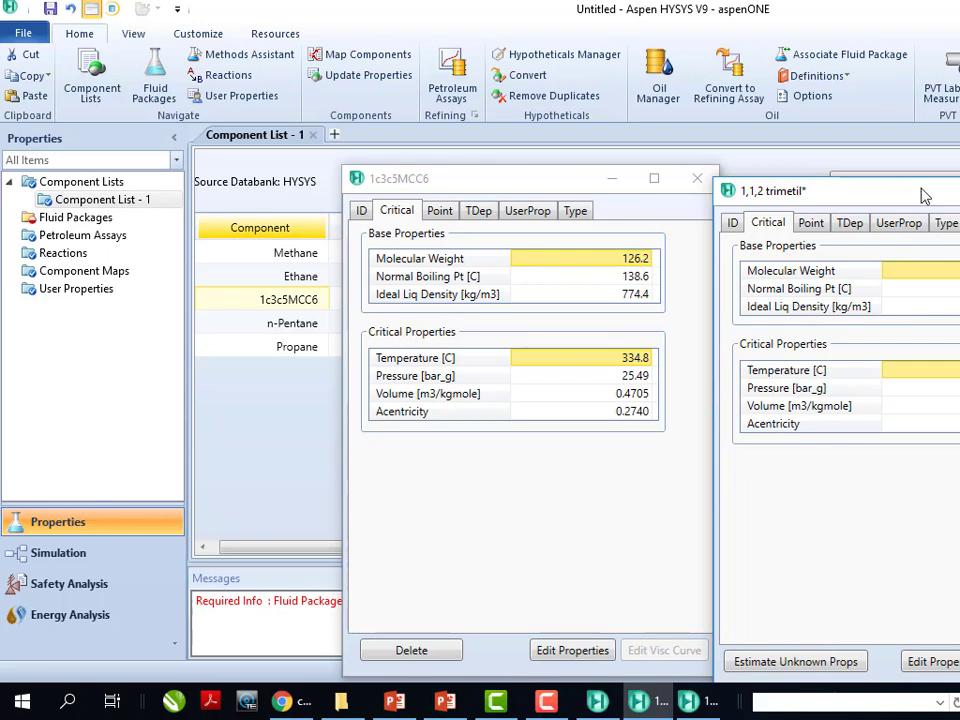
Switch to the PowerPoint course presentation and change how its running slide show is displayed at slide 49.
{"action": "left_click", "coordinate": [445, 705]}
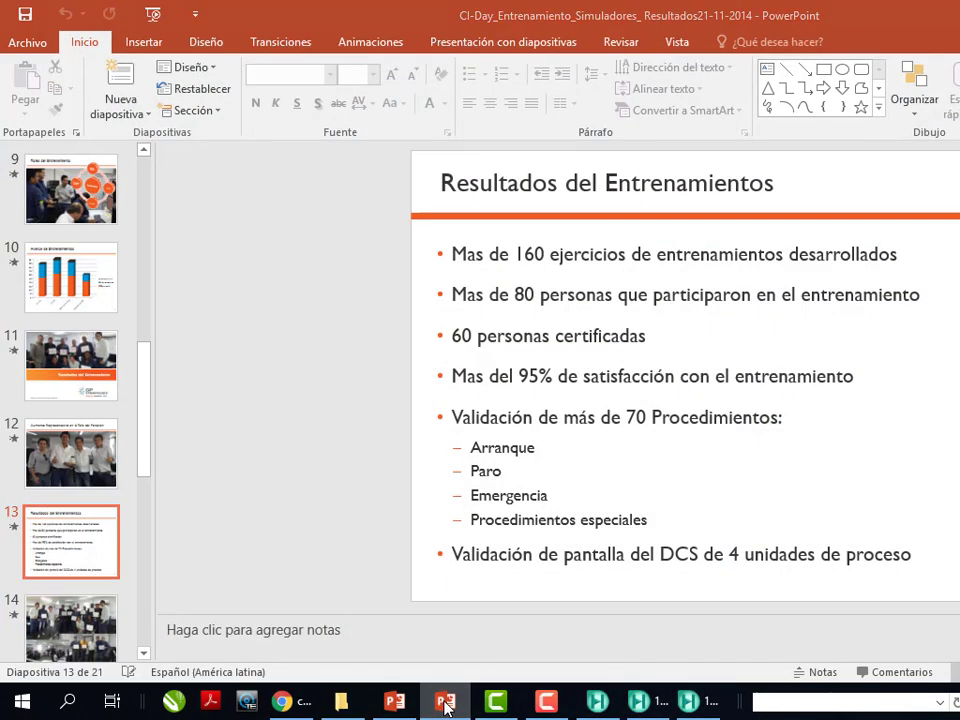
{"action": "left_click", "coordinate": [445, 705]}
{"action": "left_click", "coordinate": [395, 702]}
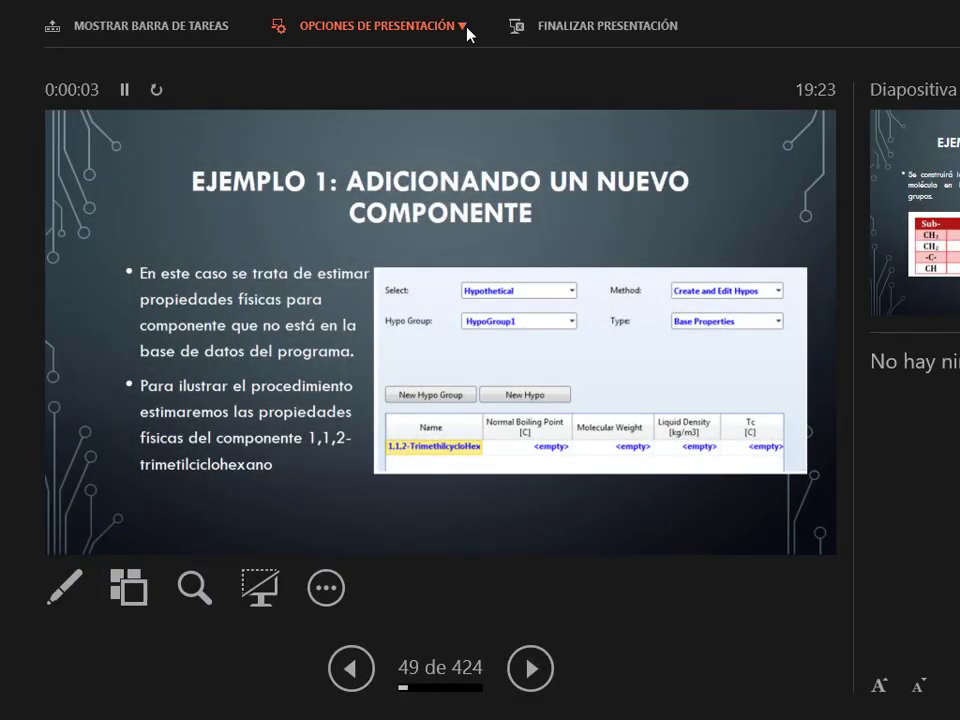
{"action": "left_click", "coordinate": [467, 33]}
{"action": "left_click", "coordinate": [411, 104]}
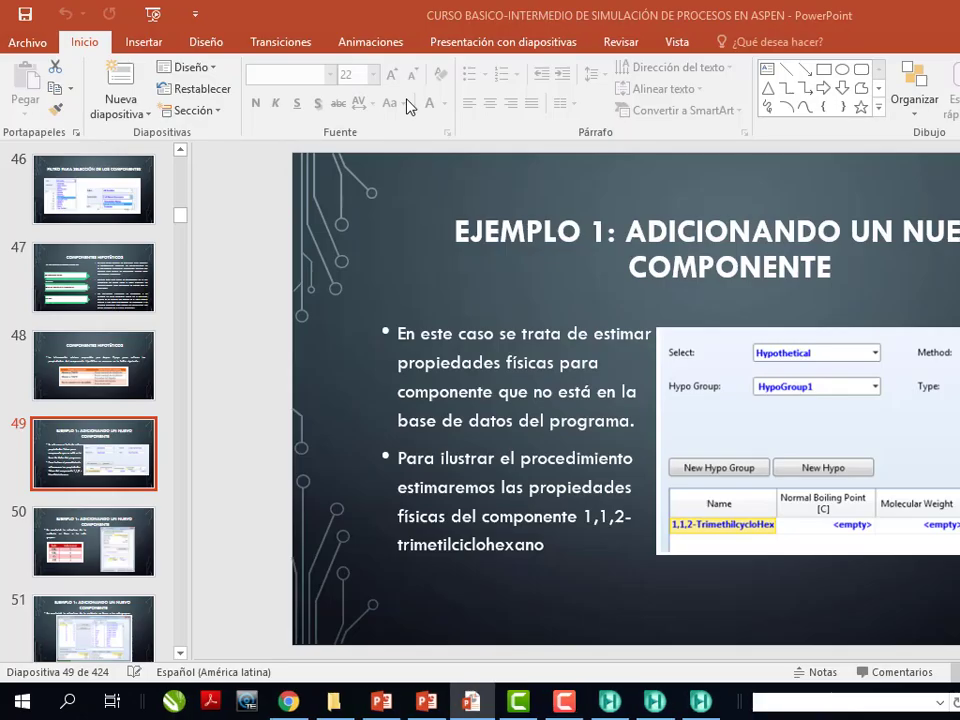
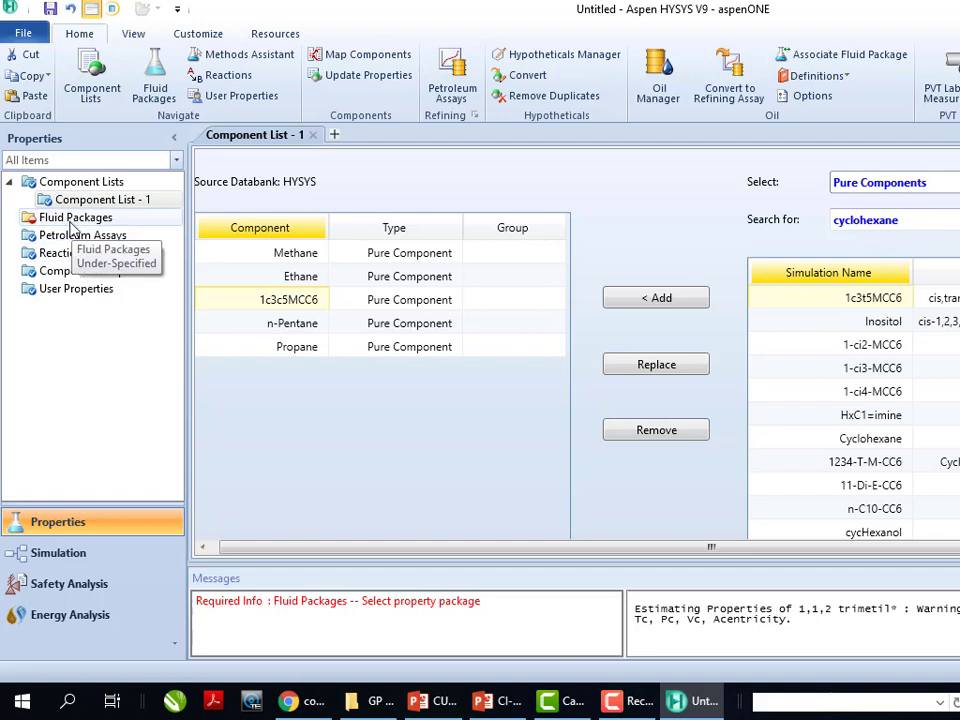
Add a new HYSYS fluid package using Component List - 1 and look over the available property packages.
{"action": "left_click", "coordinate": [72, 224]}
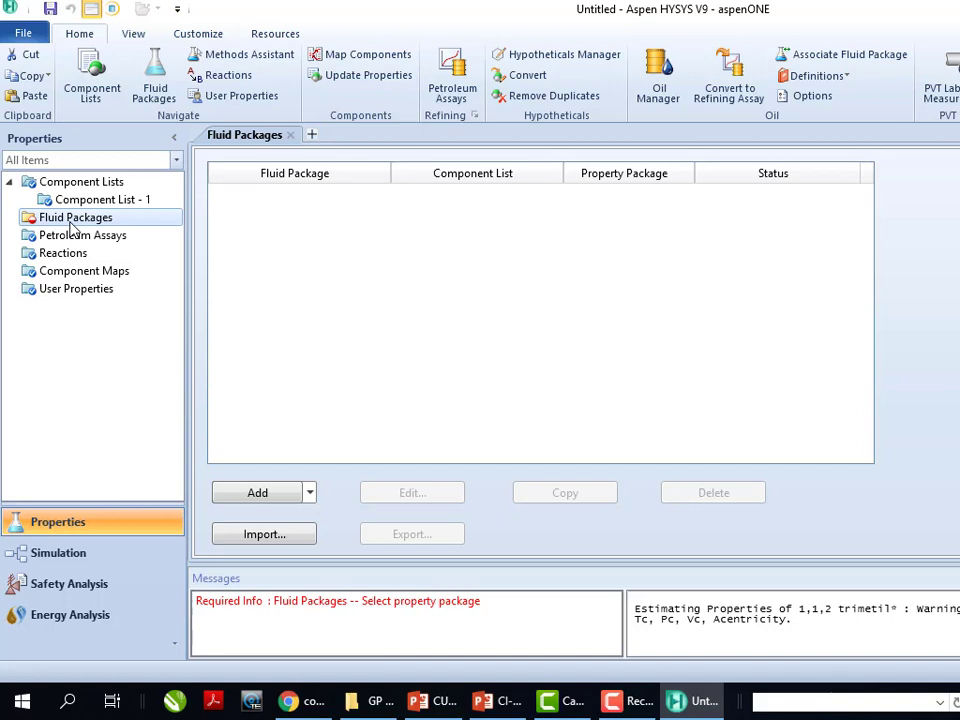
{"action": "left_click", "coordinate": [258, 493]}
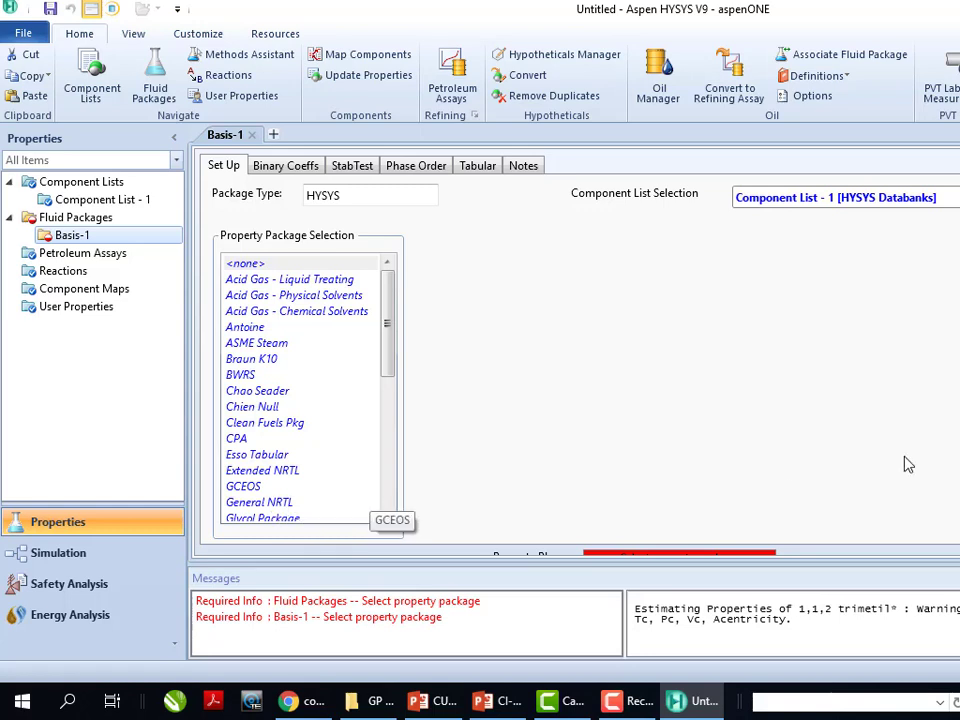
{"action": "scroll", "coordinate": [575, 340], "scroll_direction": "down", "scroll_amount": 1}
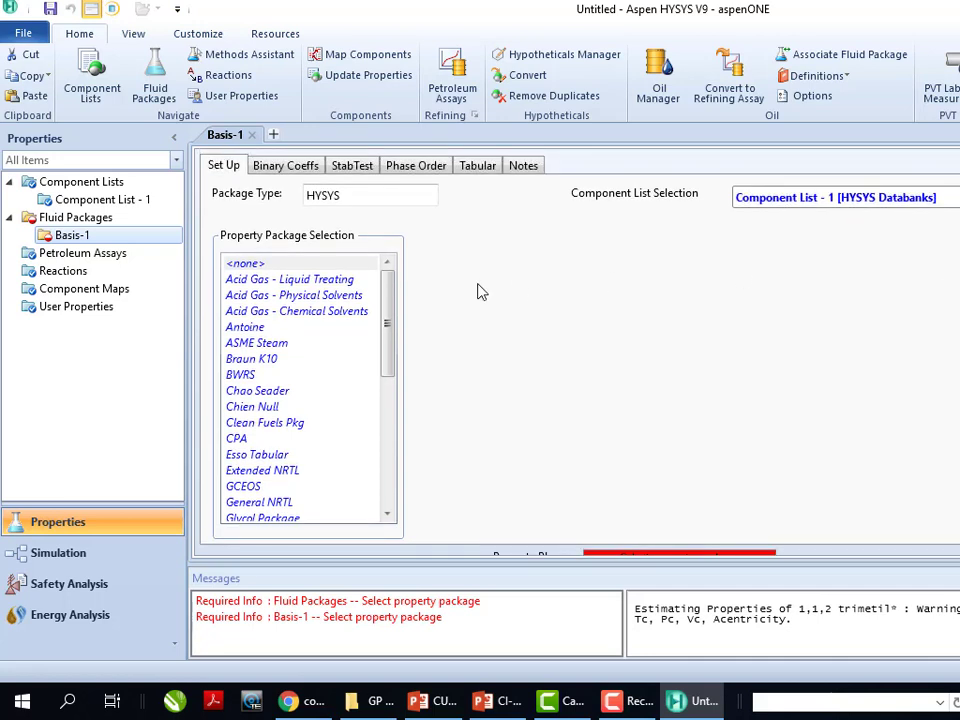
{"action": "mouse_move", "coordinate": [391, 303]}
{"action": "left_mouse_down"}
{"action": "mouse_move", "coordinate": [424, 399]}
{"action": "mouse_move", "coordinate": [408, 306]}
{"action": "left_mouse_up"}
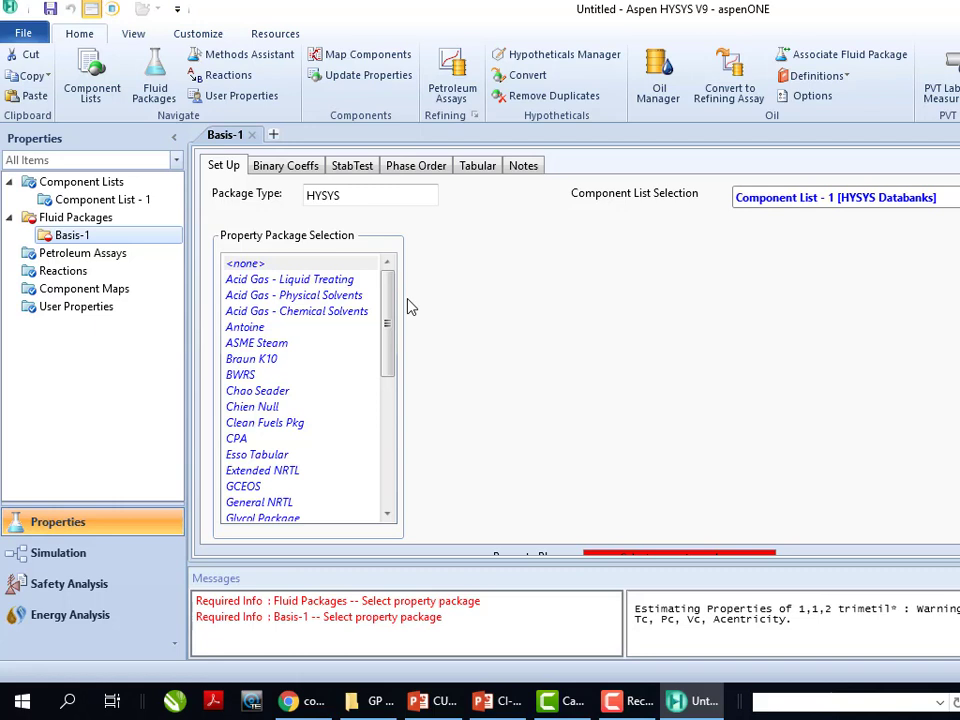
Open the property package selection assistant and review its component type and process type options.
{"action": "left_click", "coordinate": [258, 62]}
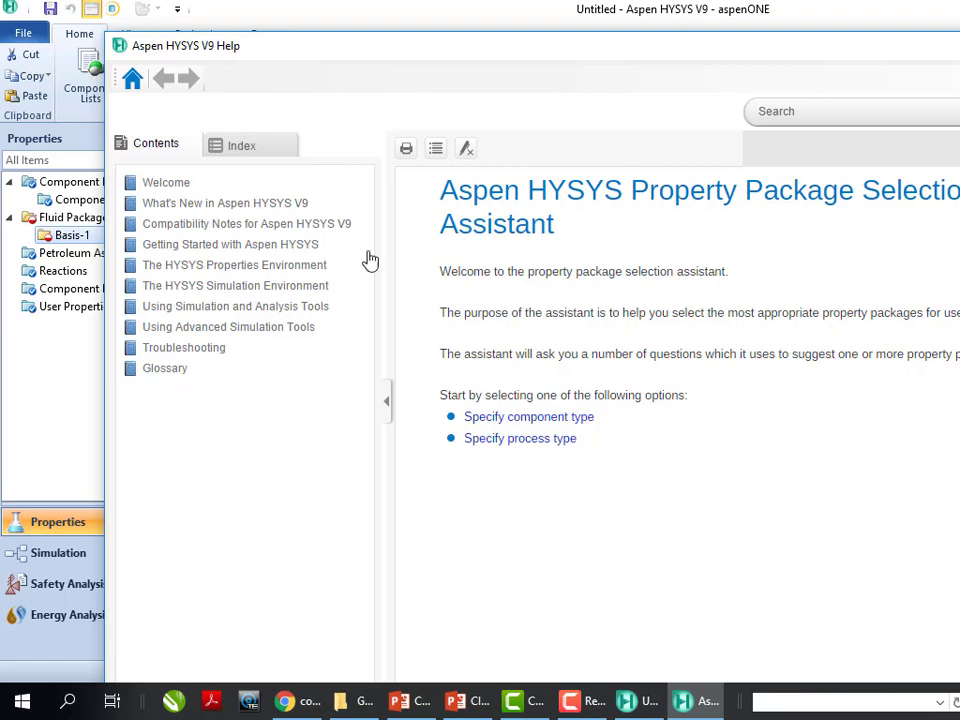
{"action": "left_click", "coordinate": [584, 428]}
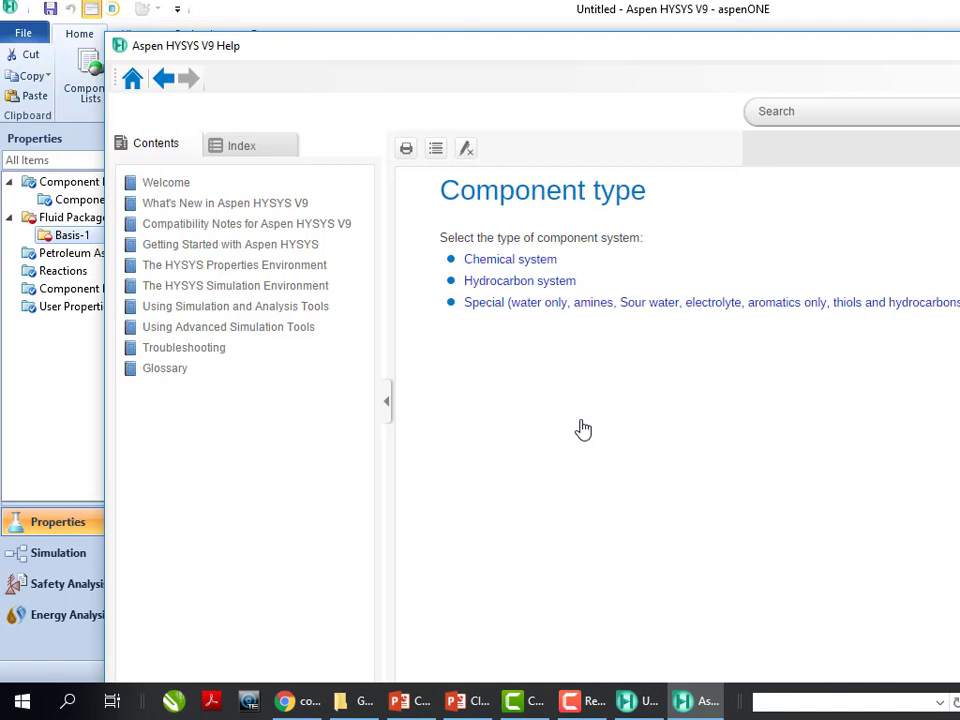
{"action": "left_click", "coordinate": [161, 80]}
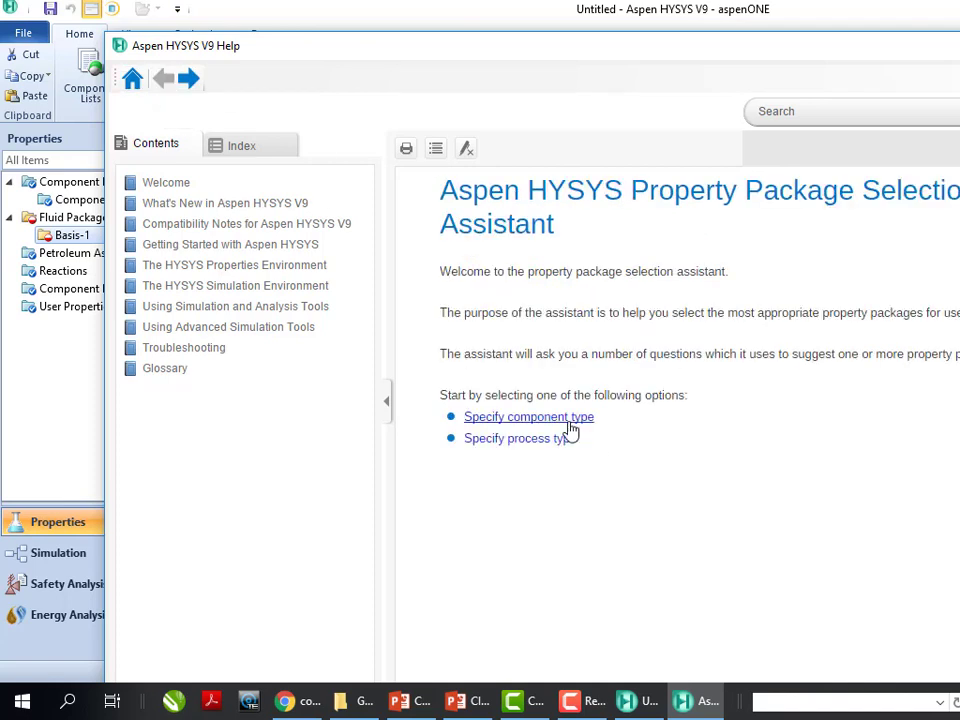
{"action": "left_click", "coordinate": [561, 442]}
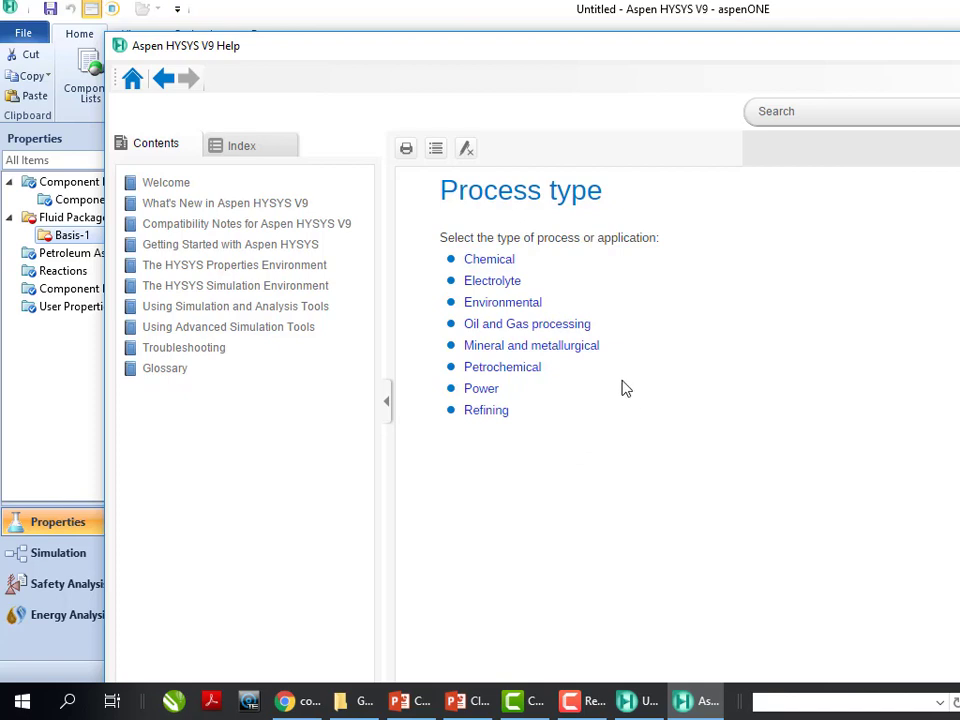
{"action": "left_click", "coordinate": [170, 84]}
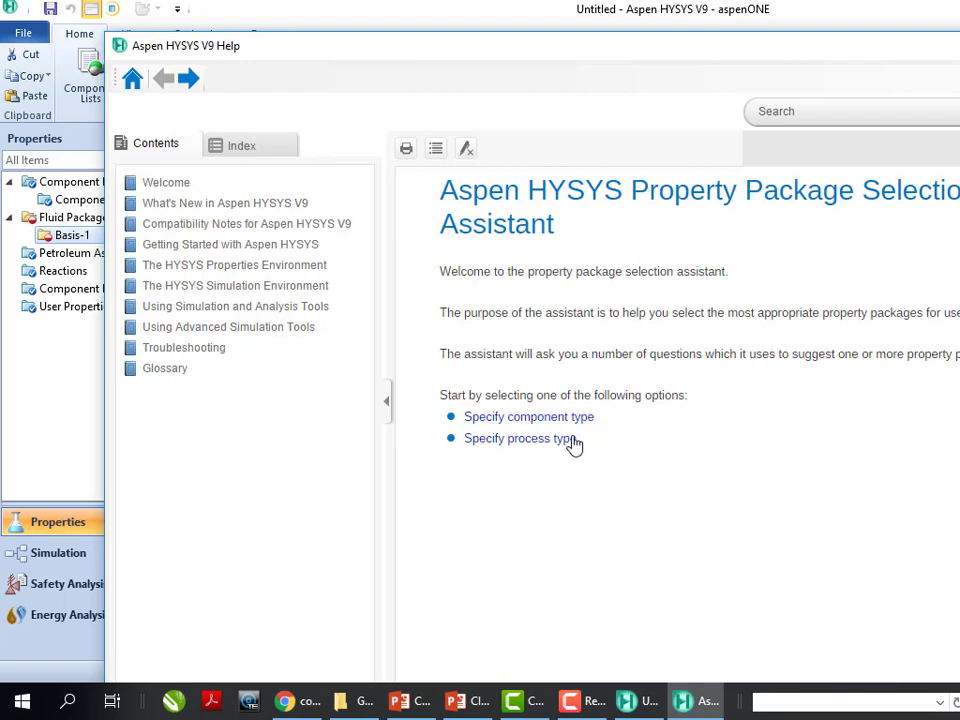
Look up the recommended property packages by component type for a hydrocarbon system with petroleum assays or hypocomponents that is not at vacuum conditions.
{"action": "left_click", "coordinate": [564, 420]}
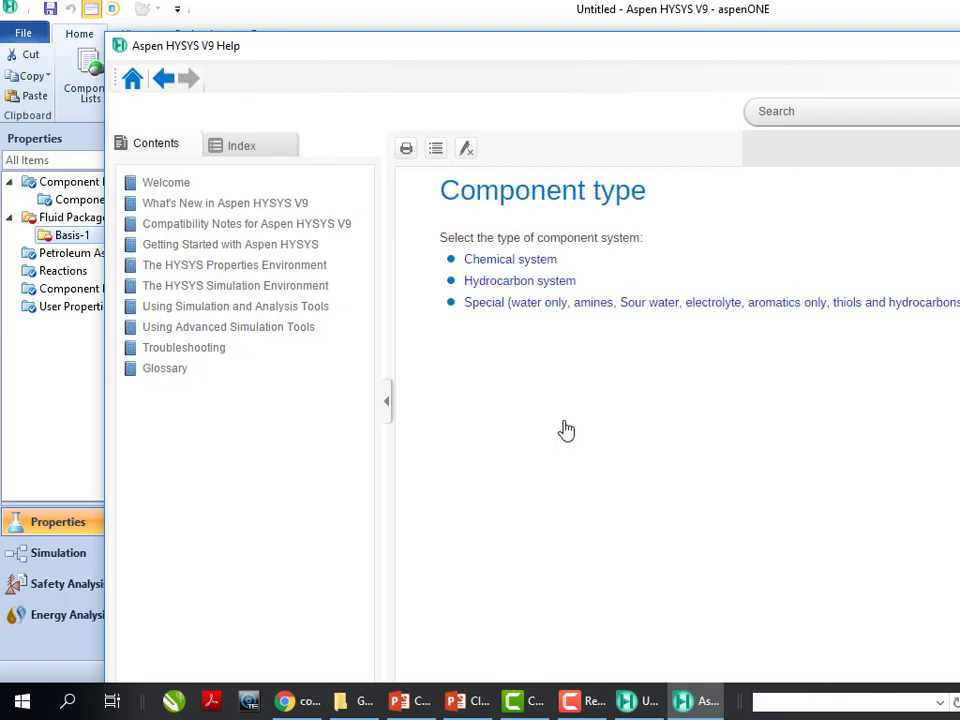
{"action": "left_click", "coordinate": [534, 284]}
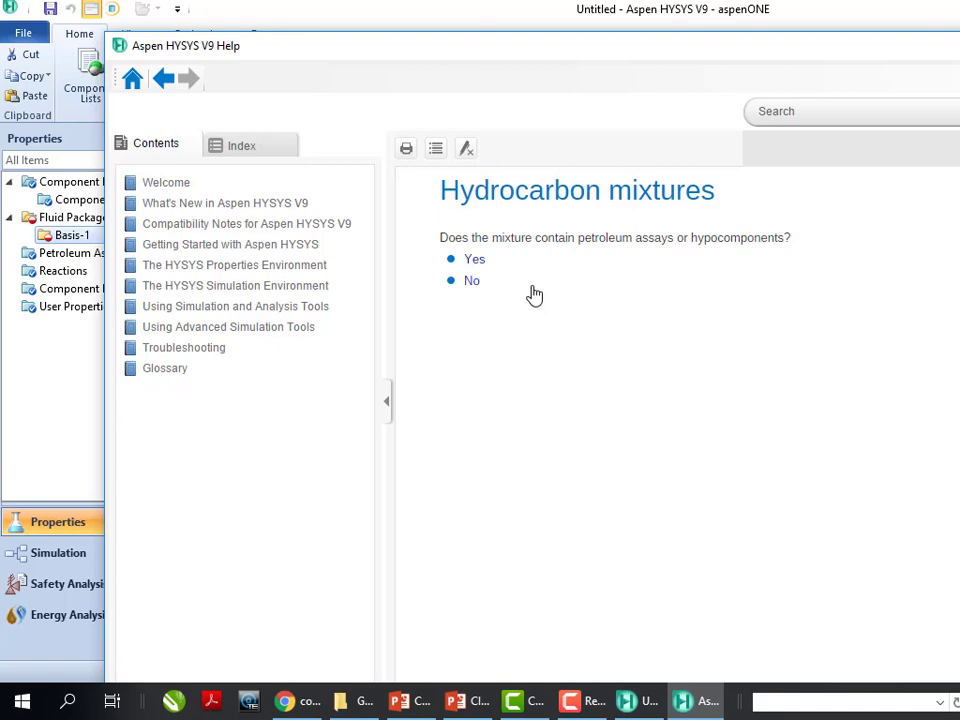
{"action": "left_click", "coordinate": [476, 262]}
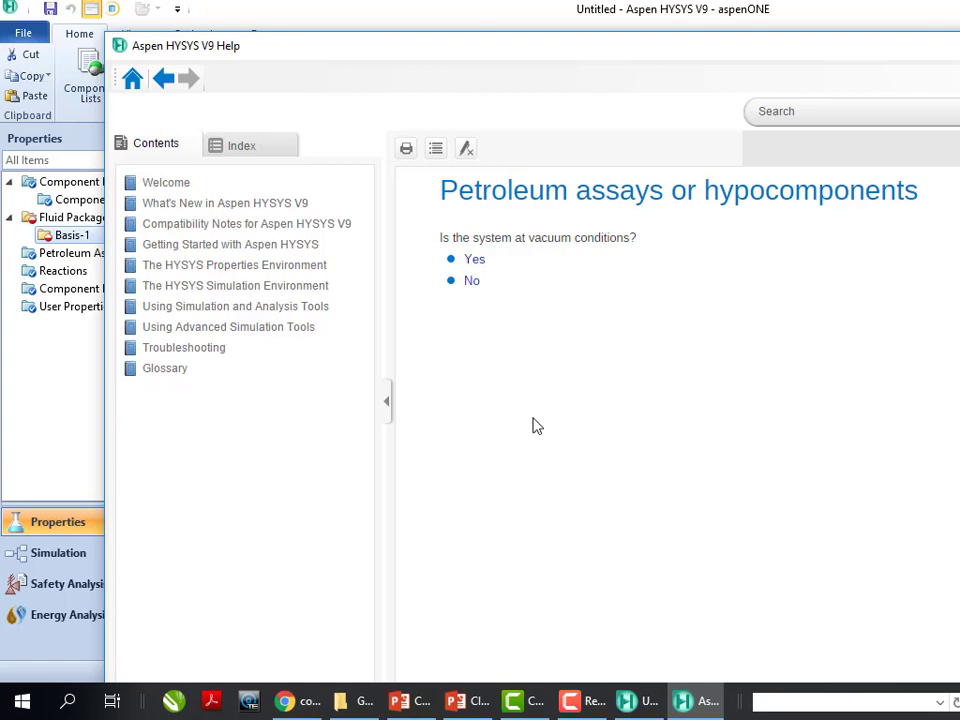
{"action": "left_click", "coordinate": [472, 283]}
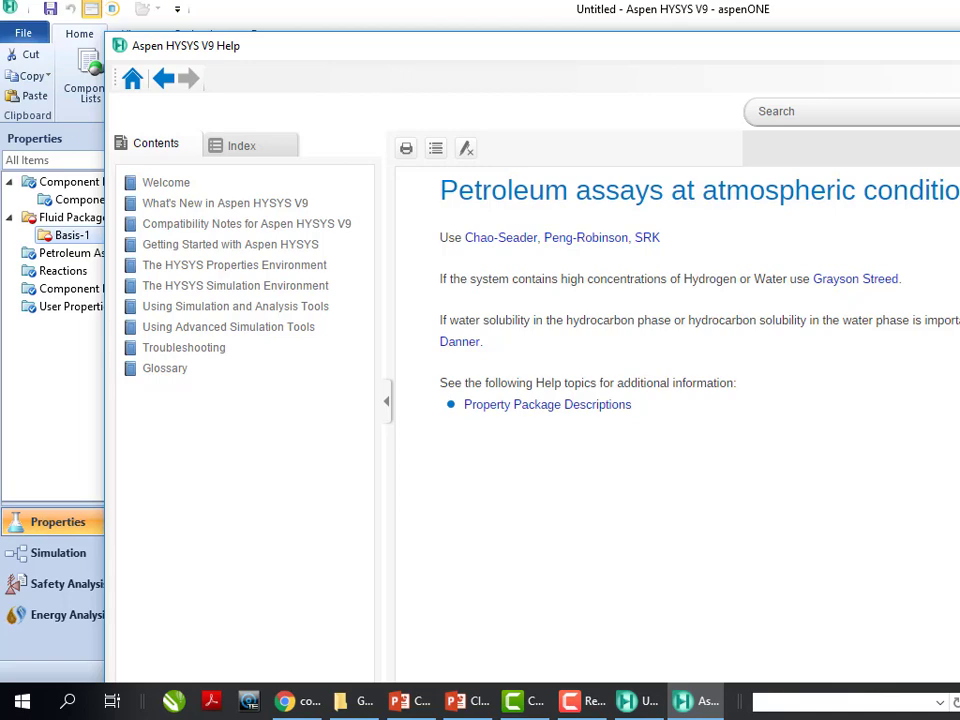
Close the help window and select Peng-Robinson as the property package for the Basis-1 fluid package.
{"action": "key", "text": "alt+F4"}
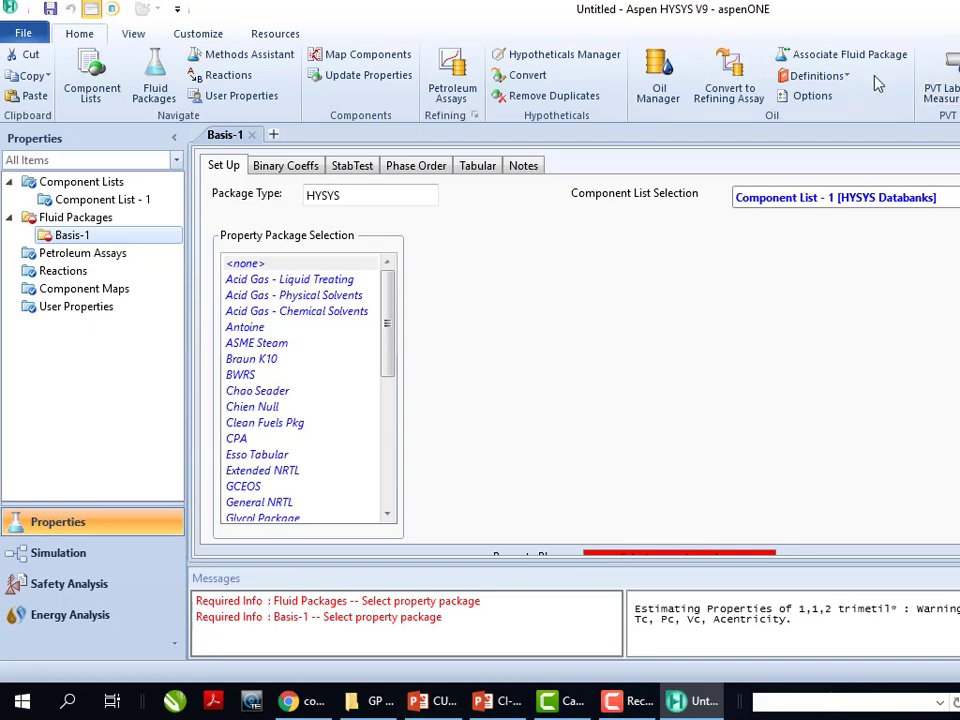
{"action": "left_click_drag", "start_coordinate": [390, 326], "coordinate": [401, 405]}
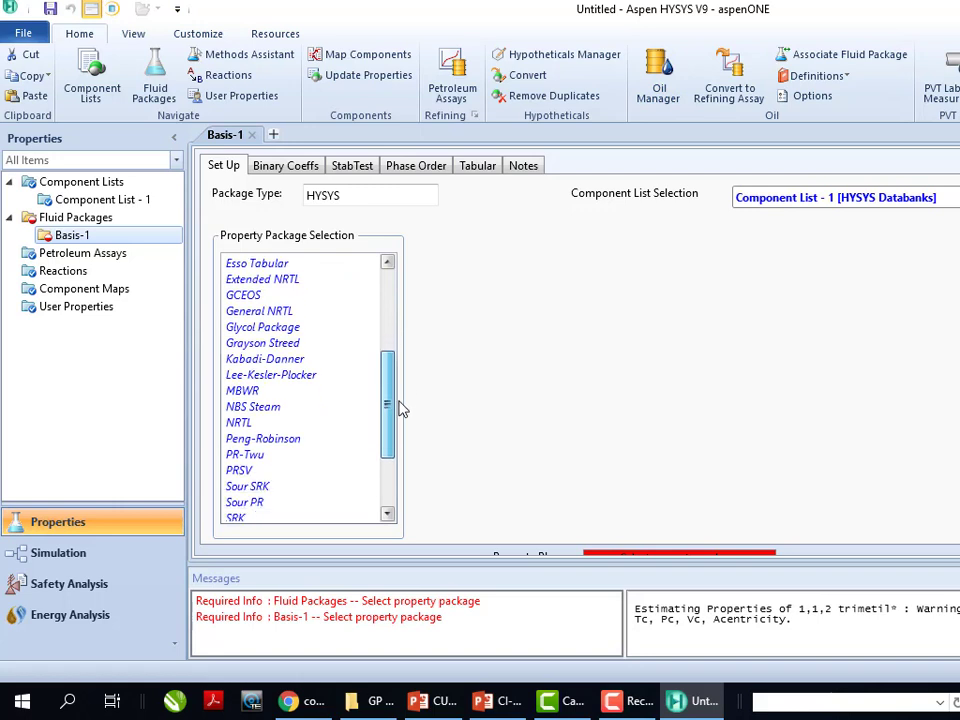
{"action": "left_click", "coordinate": [277, 441]}
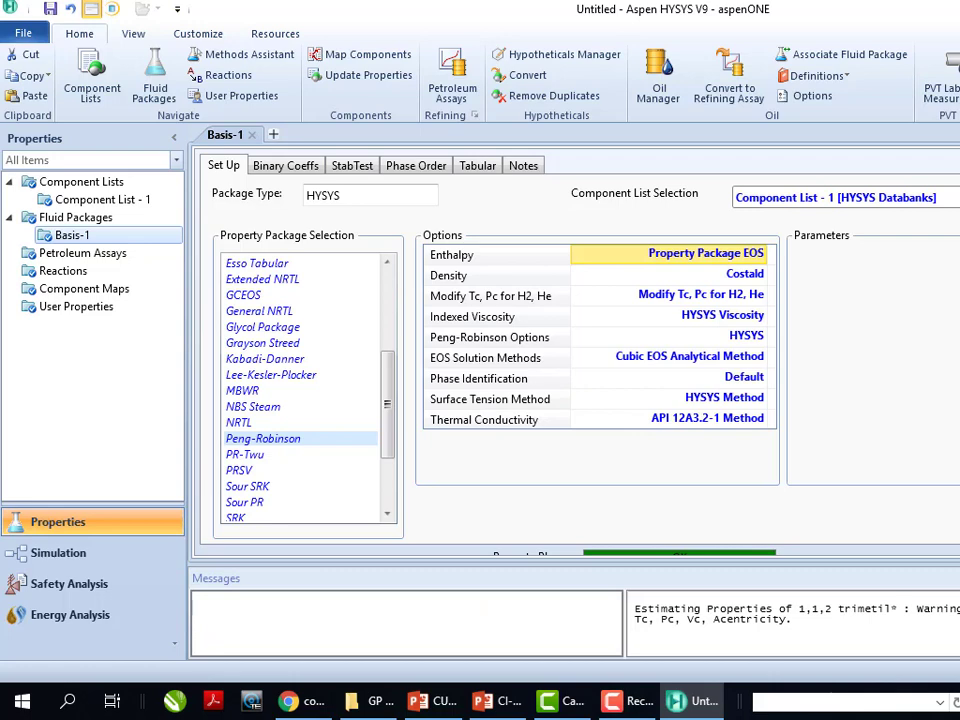
{"action": "scroll", "coordinate": [580, 340], "scroll_direction": "down", "scroll_amount": 1}
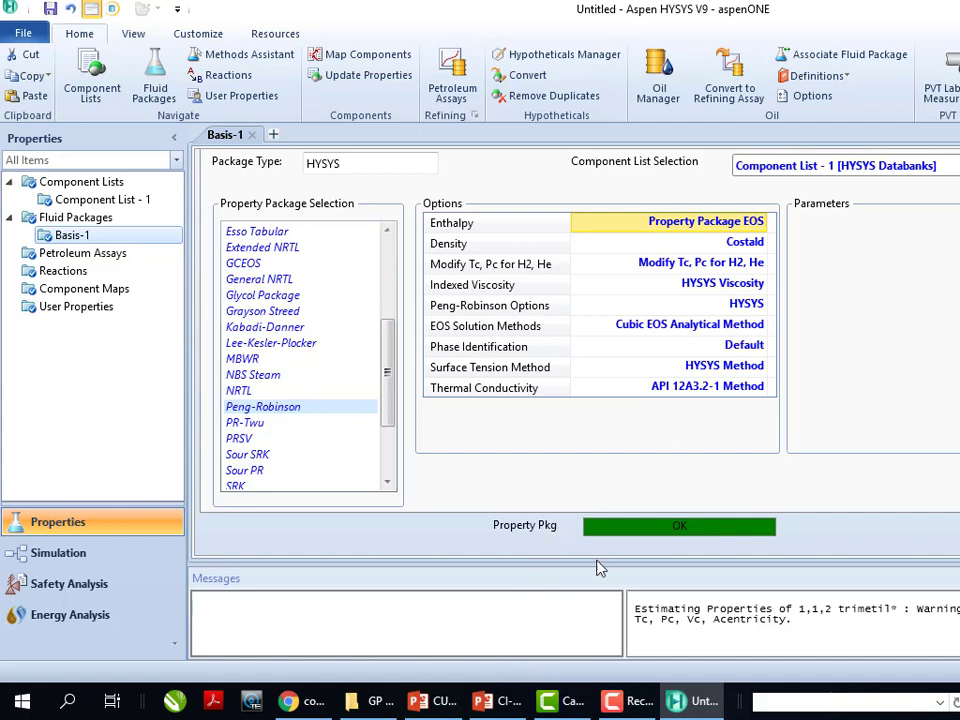
Switch to the PowerPoint course presentation, start the slide show from slide 65 and change how the show is displayed.
{"action": "left_click", "coordinate": [441, 702]}
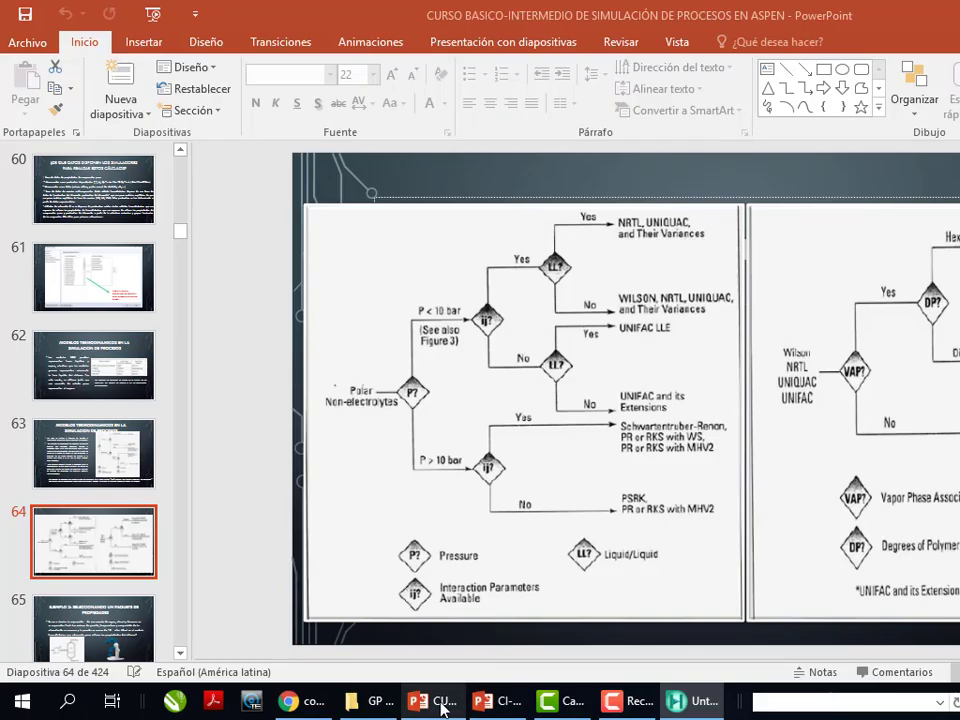
{"action": "key", "text": "Down"}
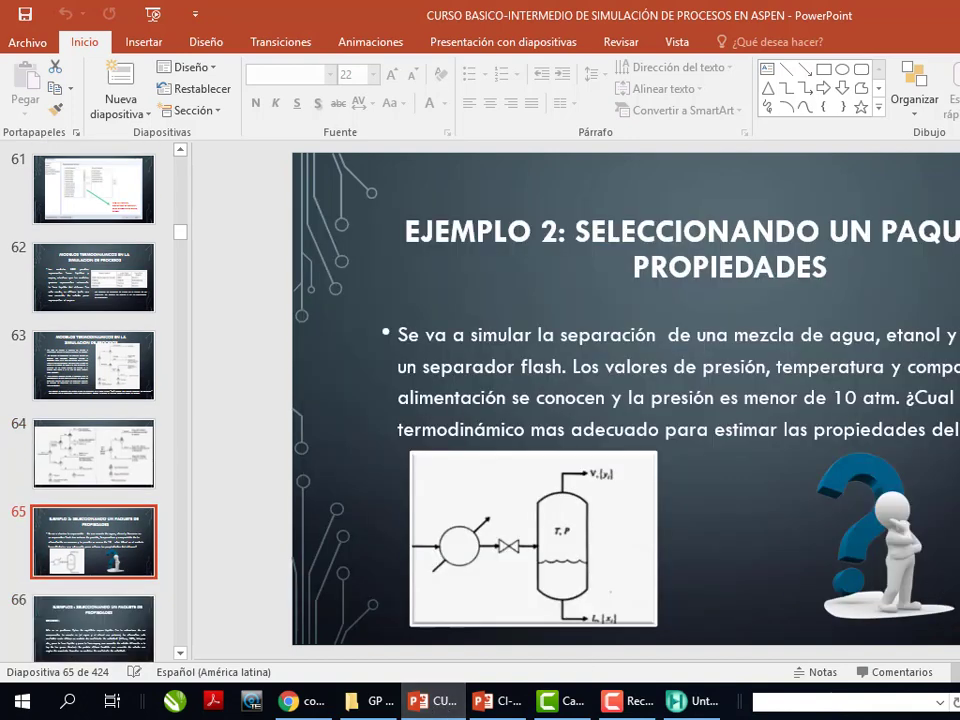
{"action": "key", "text": "shift+F5"}
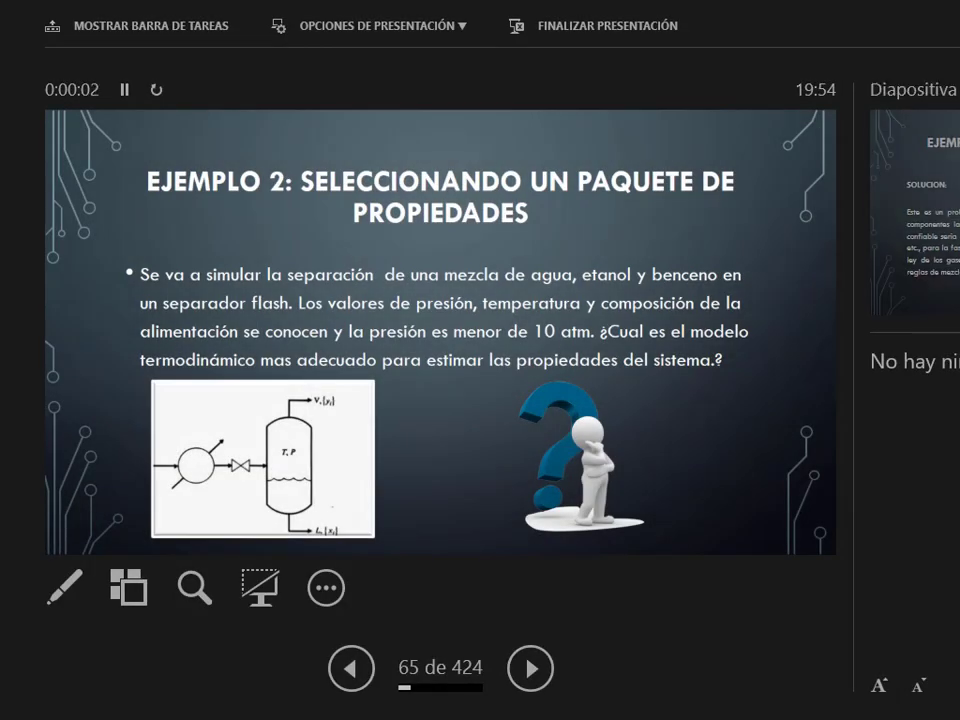
{"action": "left_click", "coordinate": [446, 28]}
{"action": "left_click", "coordinate": [415, 97]}
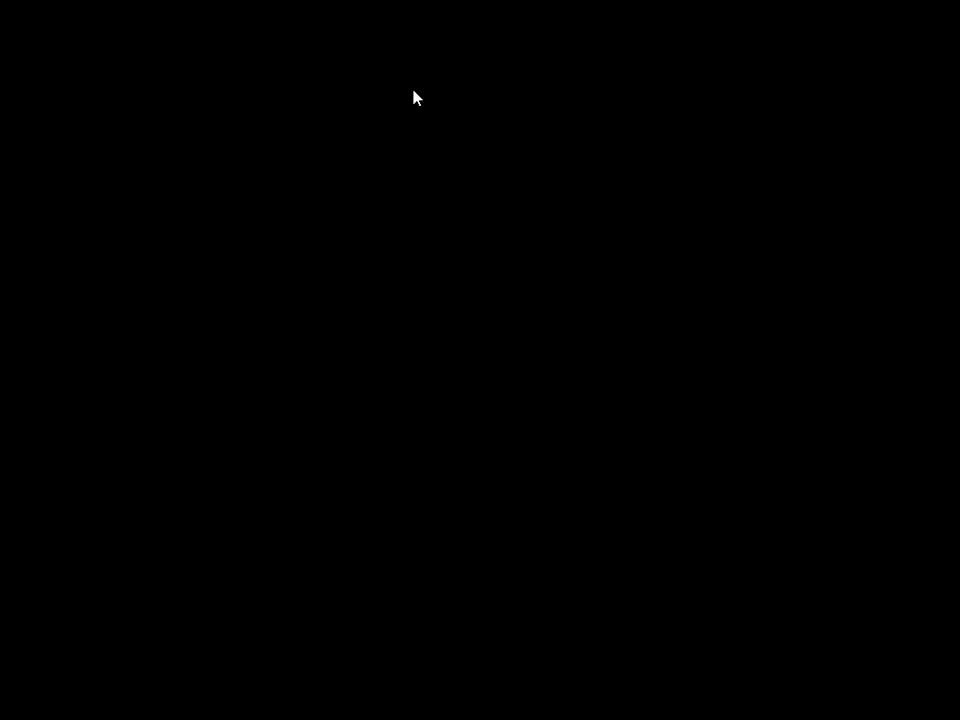
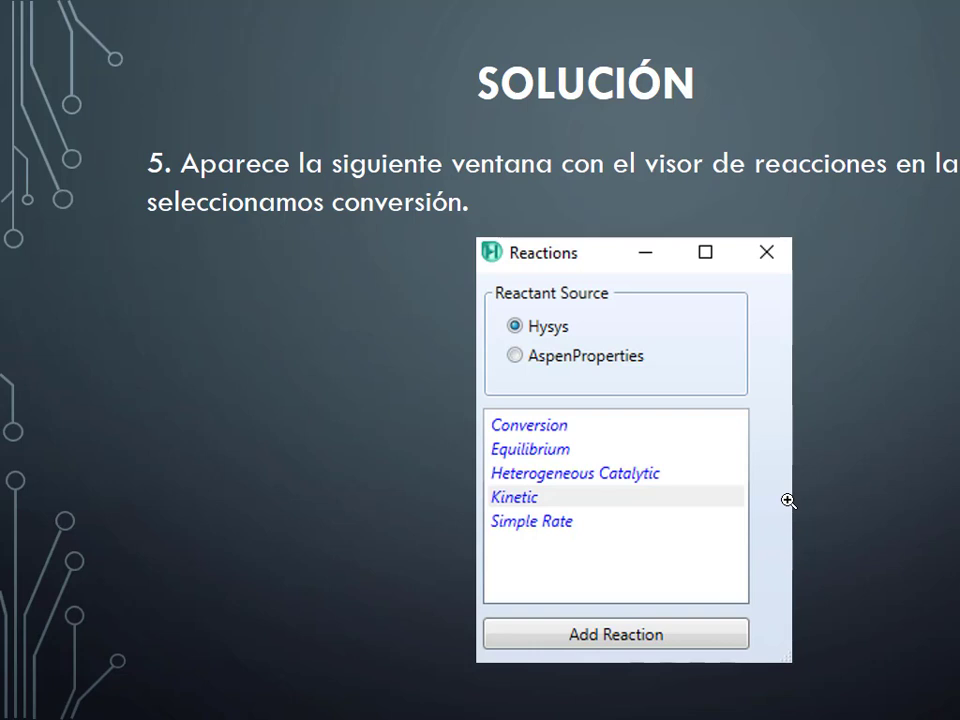
Advance the slide show to the conversion reaction slide, magnify its stoichiometry and reaction heat data, and end the show.
{"action": "key", "text": "Right"}
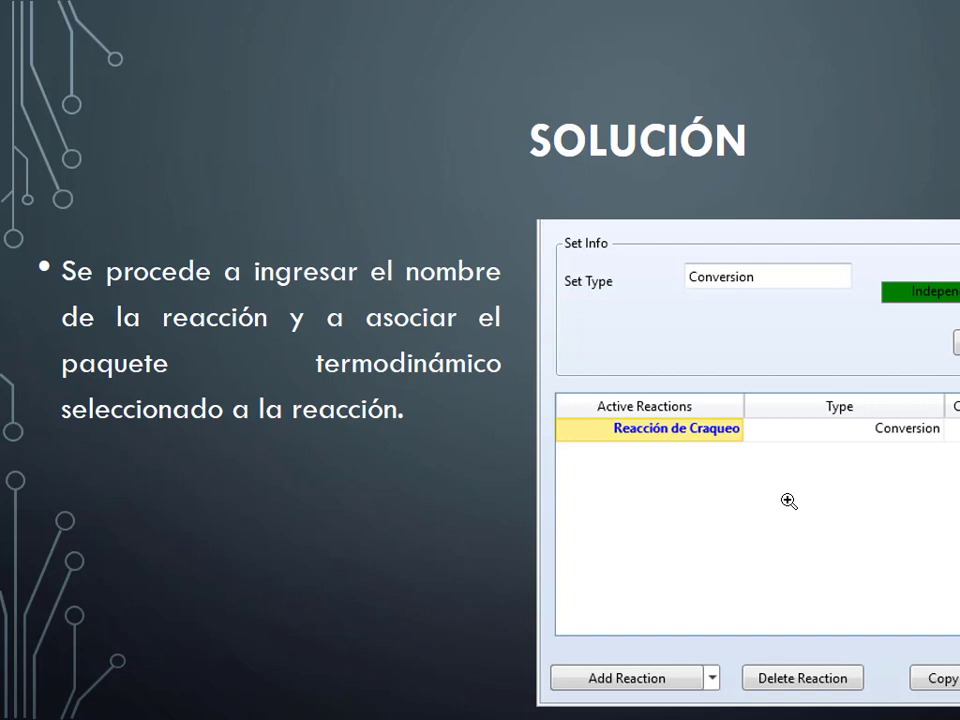
{"action": "key", "text": "Right"}
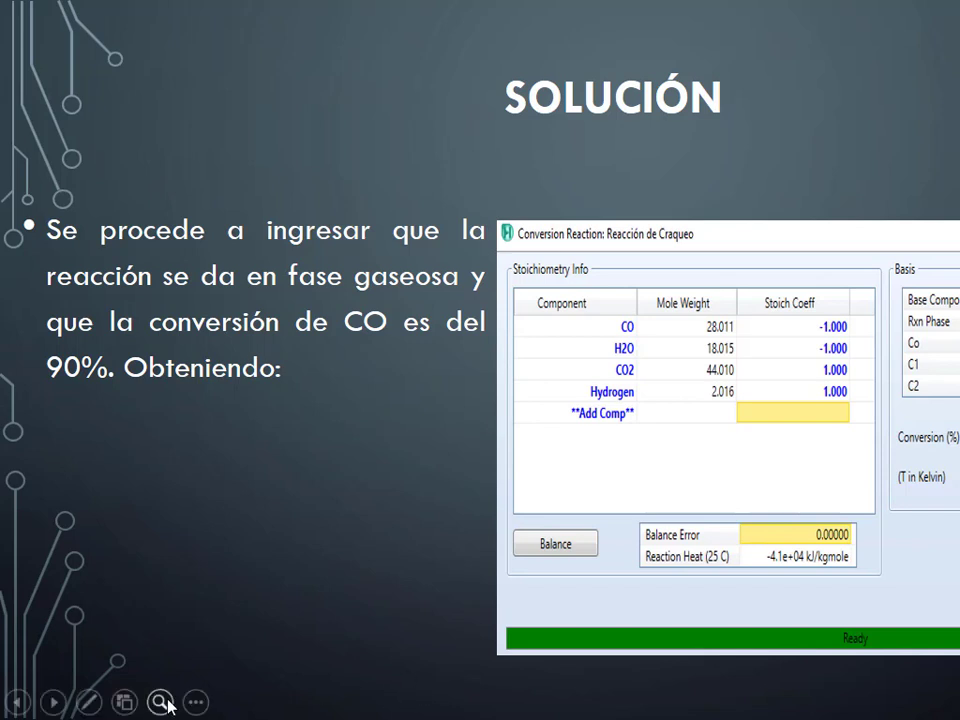
{"action": "left_click", "coordinate": [161, 697]}
{"action": "left_click", "coordinate": [618, 450]}
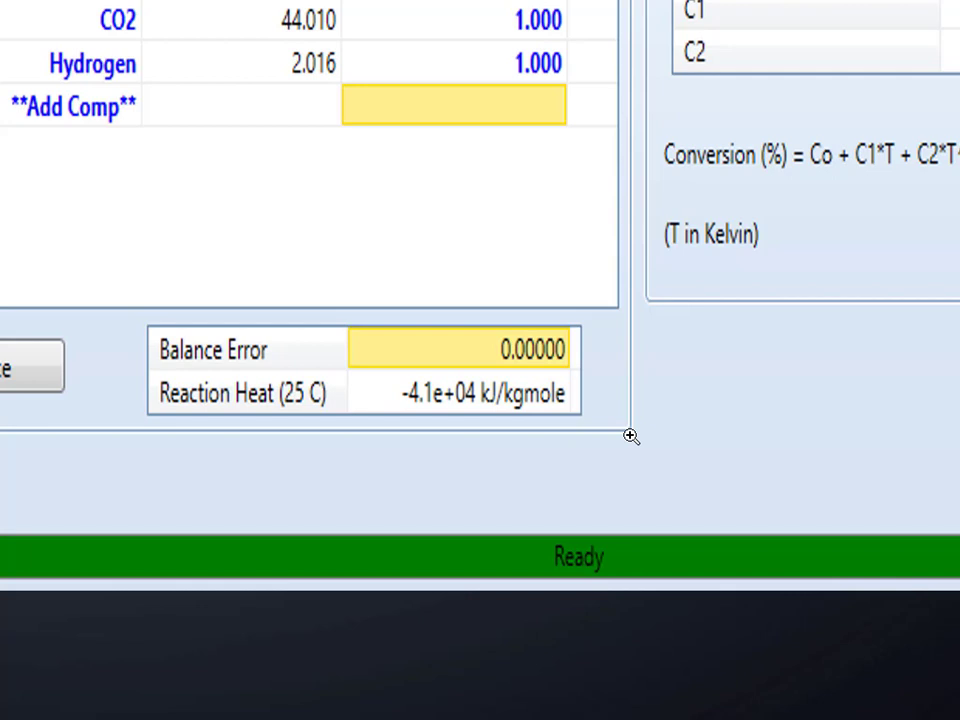
{"action": "key", "text": "Escape"}
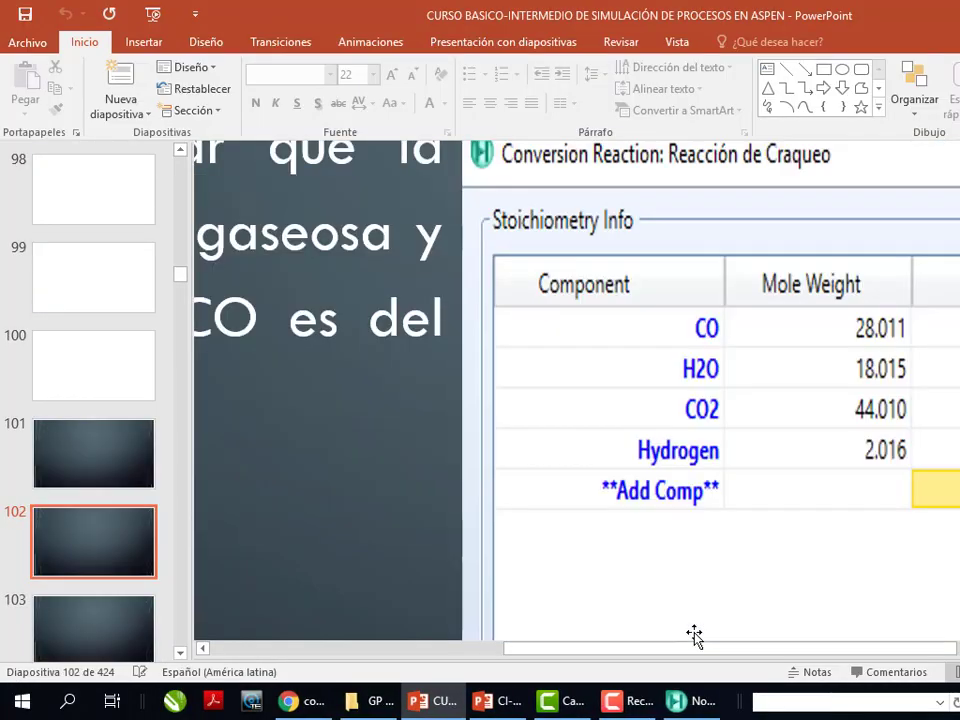
{"action": "left_click", "coordinate": [561, 700]}
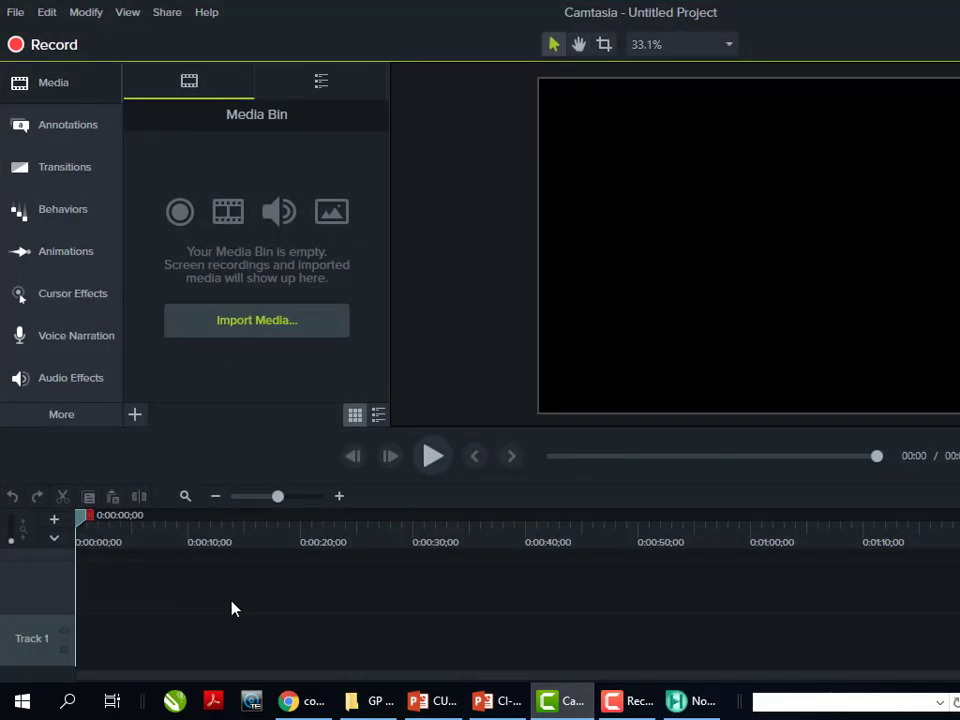
{"action": "left_click", "coordinate": [625, 700]}
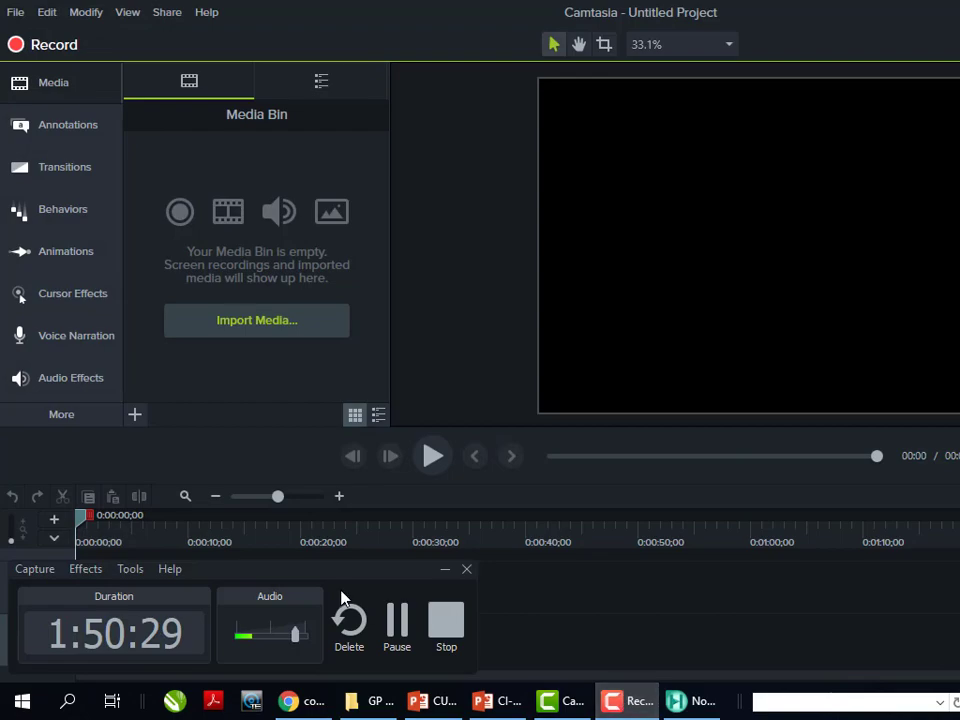